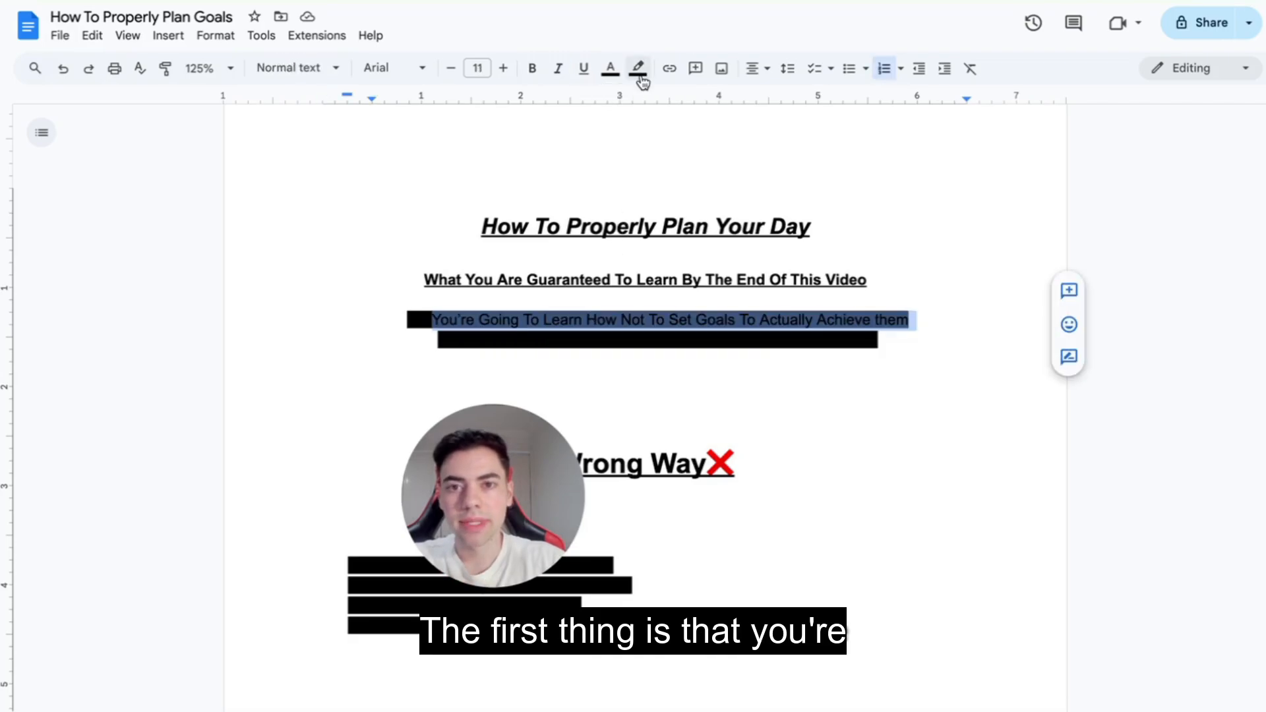
Step: Remove the black highlight from both numbered items under "What You Are Guaranteed To Learn By The End Of This Video"
left_click(638, 69)
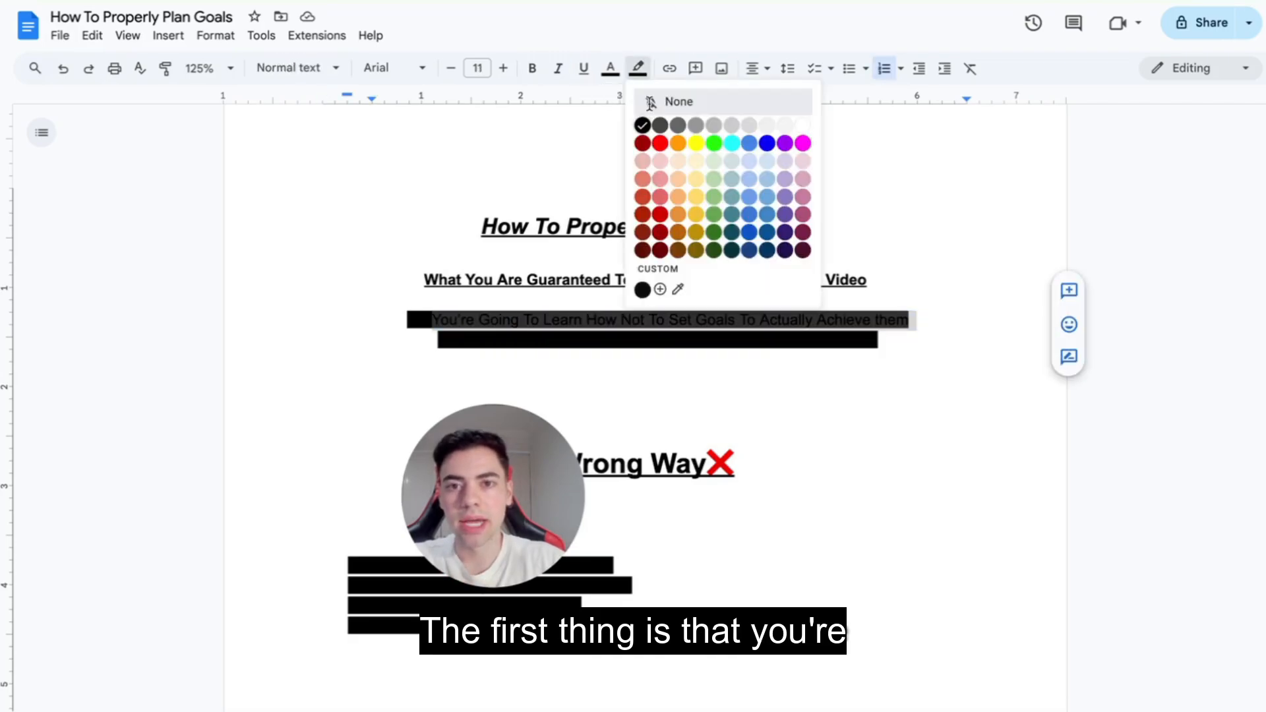
left_click(660, 99)
left_click_drag(547, 451, 1046, 188)
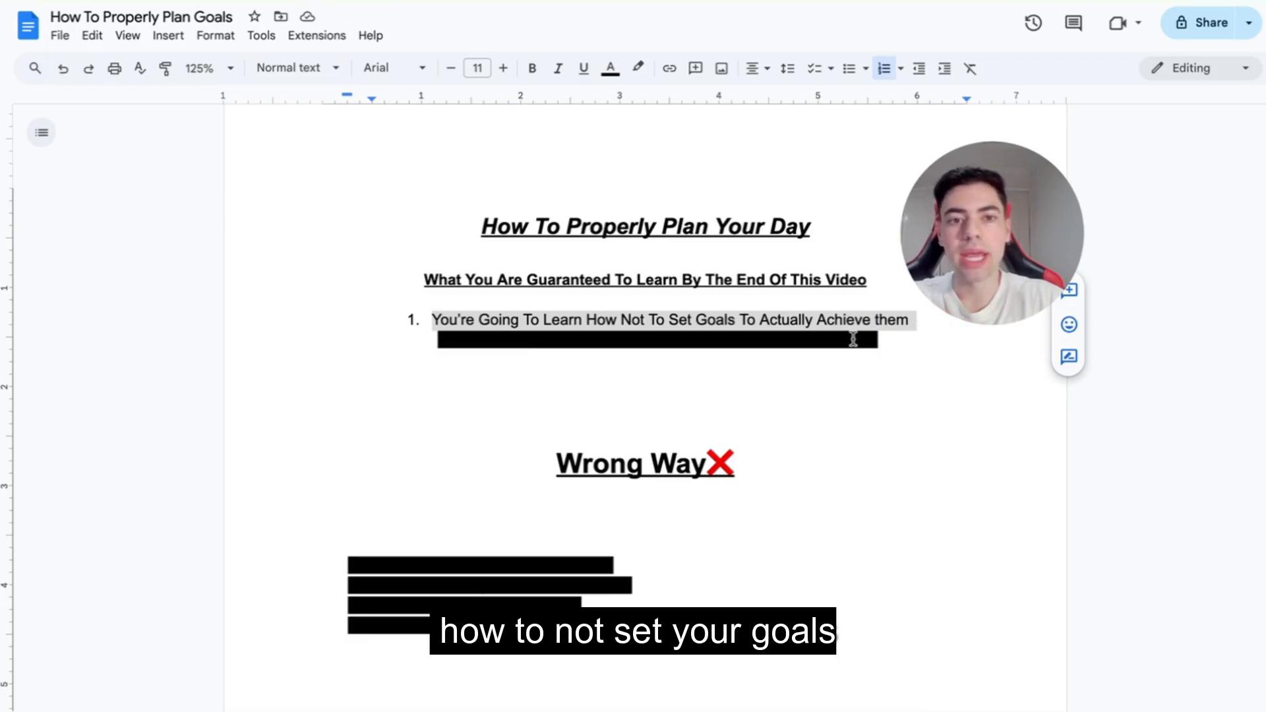
triple_click(854, 339)
left_click(639, 69)
left_click(647, 103)
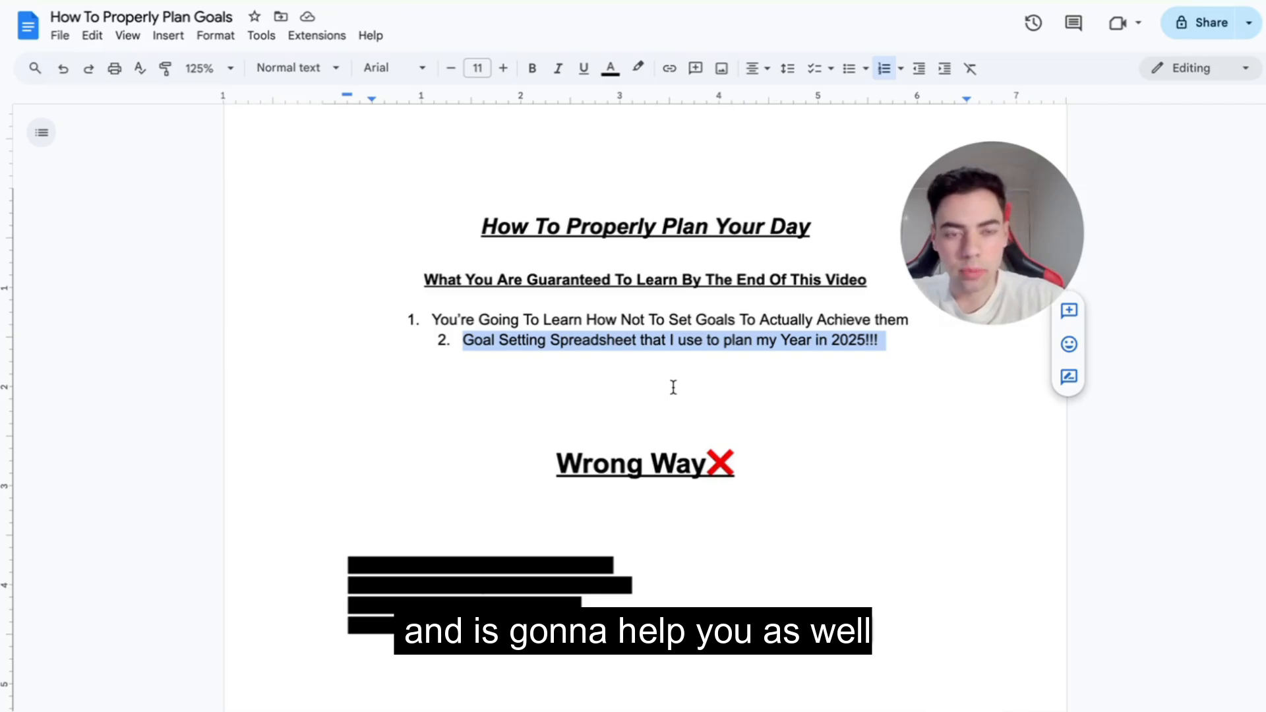
Step: Clear the black highlight from the first bullet under the Wrong Way heading, "I want to make $1000 Dollars Today"
scroll(573, 436, "down", 1)
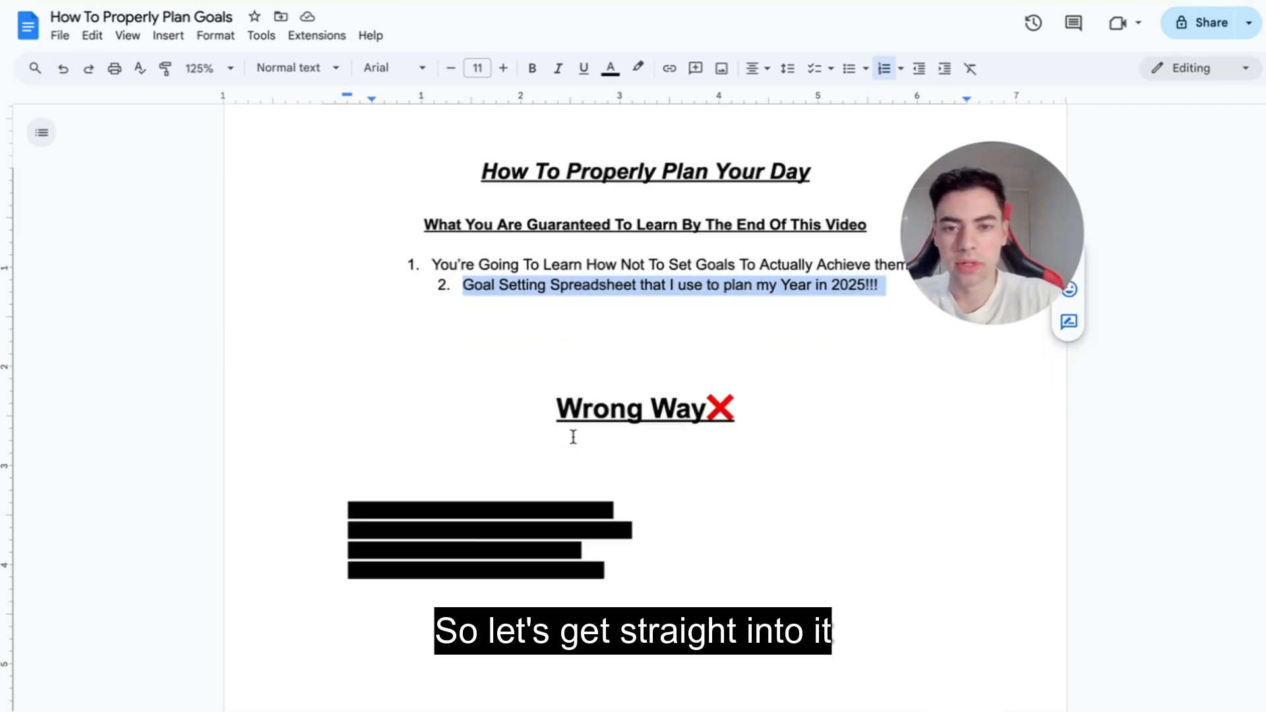
scroll(573, 437, "down", 3)
scroll(573, 437, "down", 1)
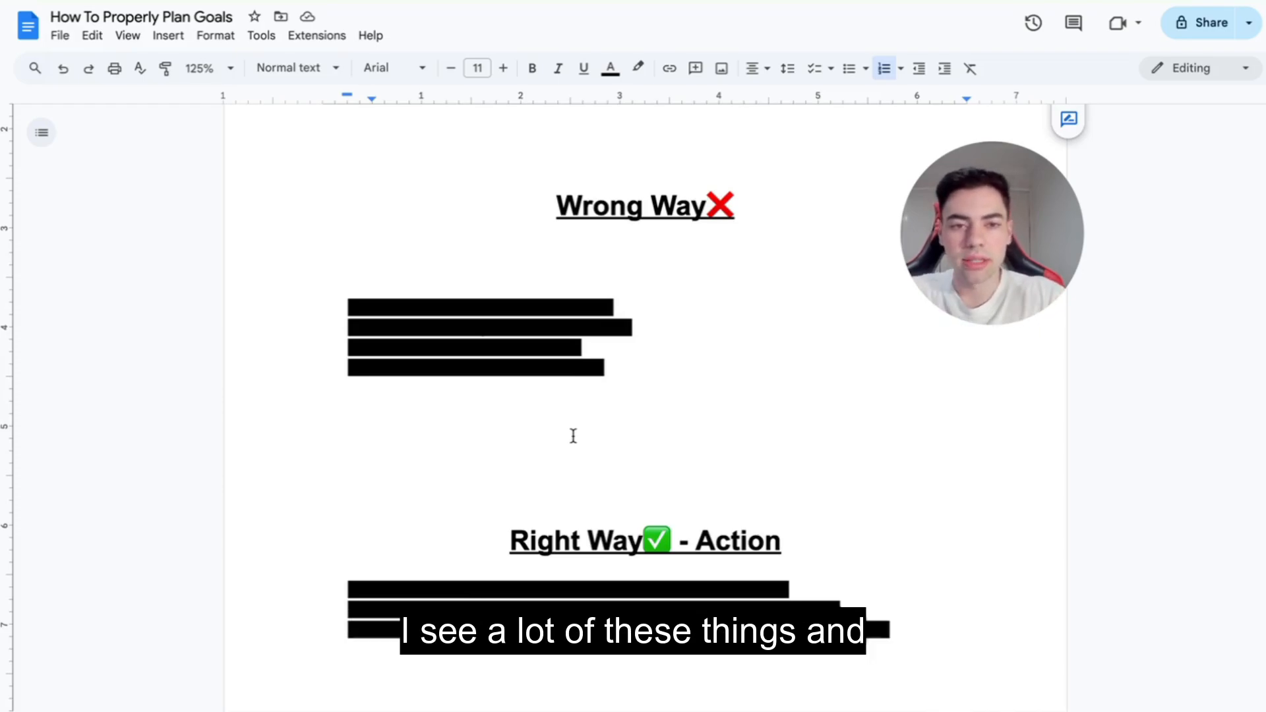
triple_click(472, 305)
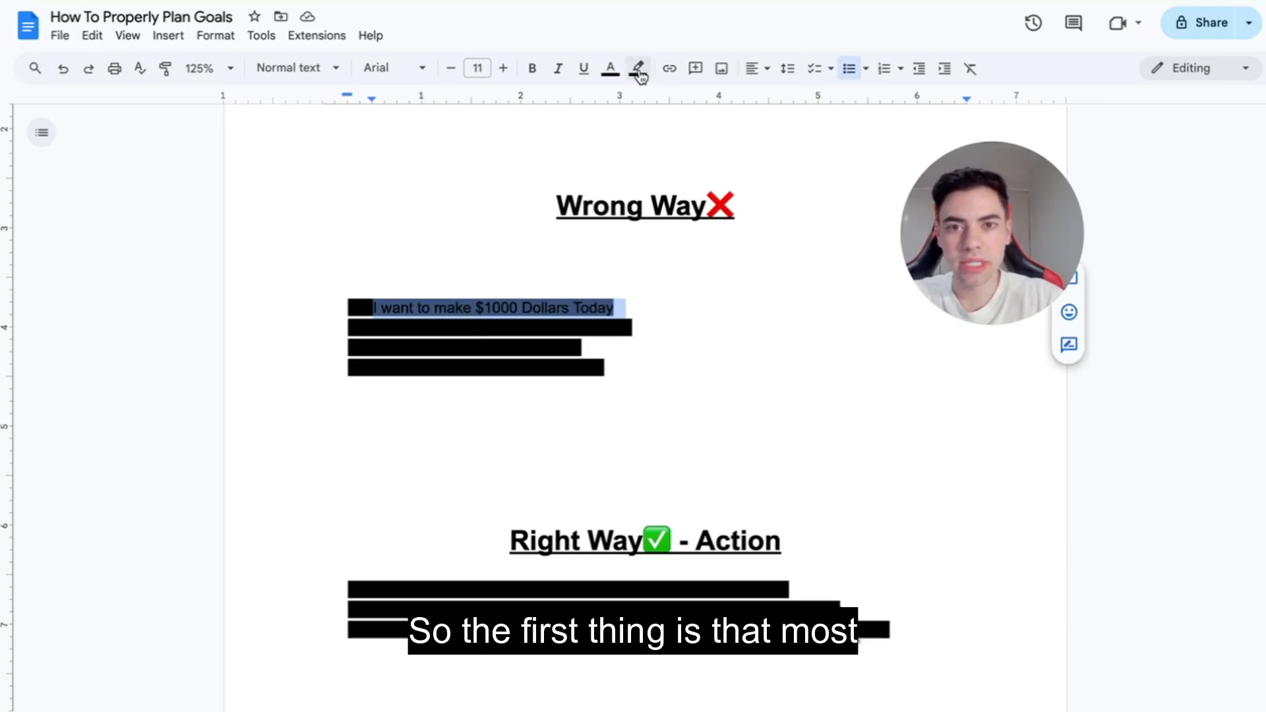
left_click(638, 69)
left_click(642, 101)
left_click(667, 314)
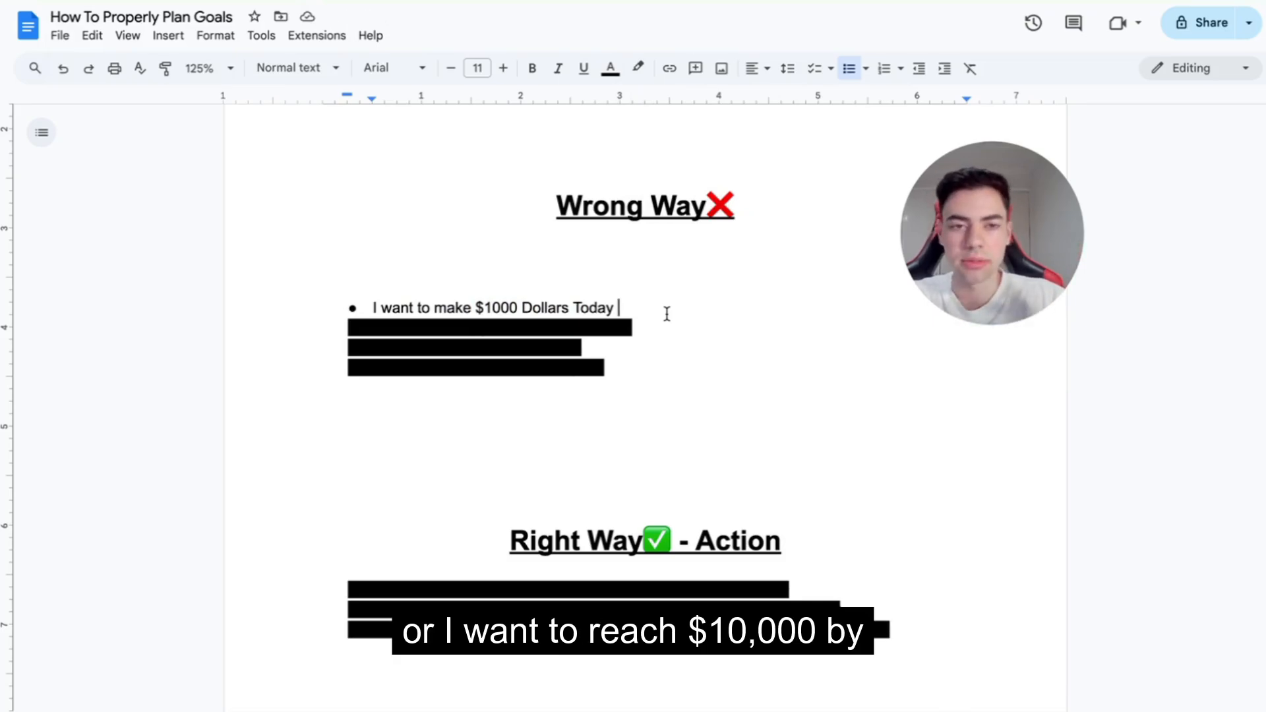
Step: Clear the highlight from the second and third Wrong Way bullets, "Make $10,000 by the end of the month" and "Get 1,000,000 View On Tik Tok"
left_click_drag(642, 327, 291, 317)
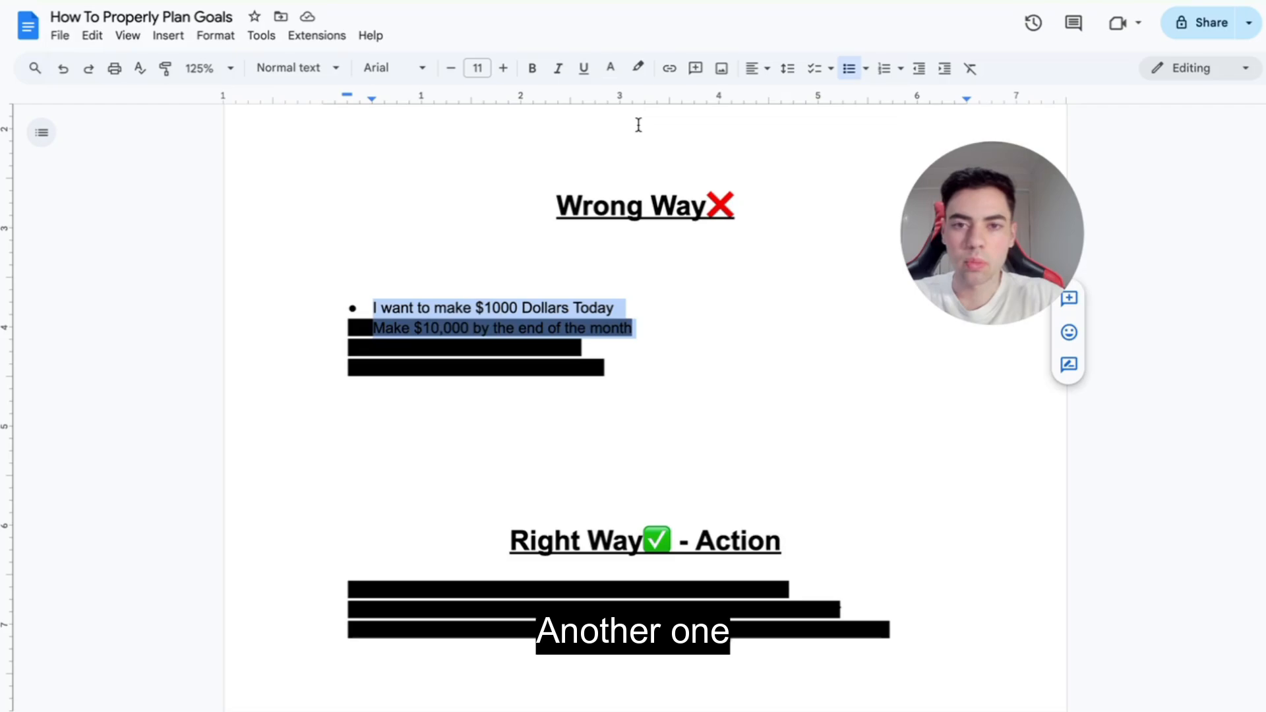
left_click(638, 68)
left_click(655, 100)
left_click(594, 330)
left_click_drag(584, 348, 314, 344)
left_click(638, 68)
left_click(644, 100)
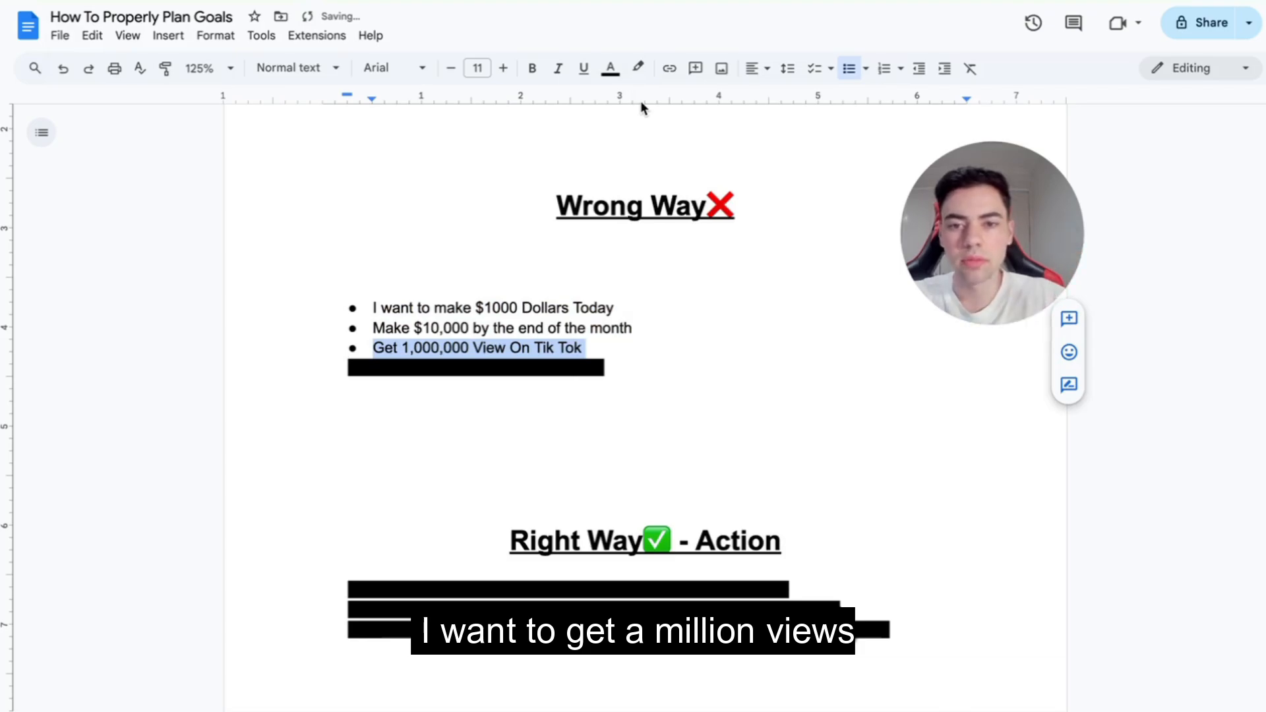
Step: Clear the highlight from the last Wrong Way bullet, "Gain 2000 Followers on Instagram"
left_click_drag(609, 388, 260, 362)
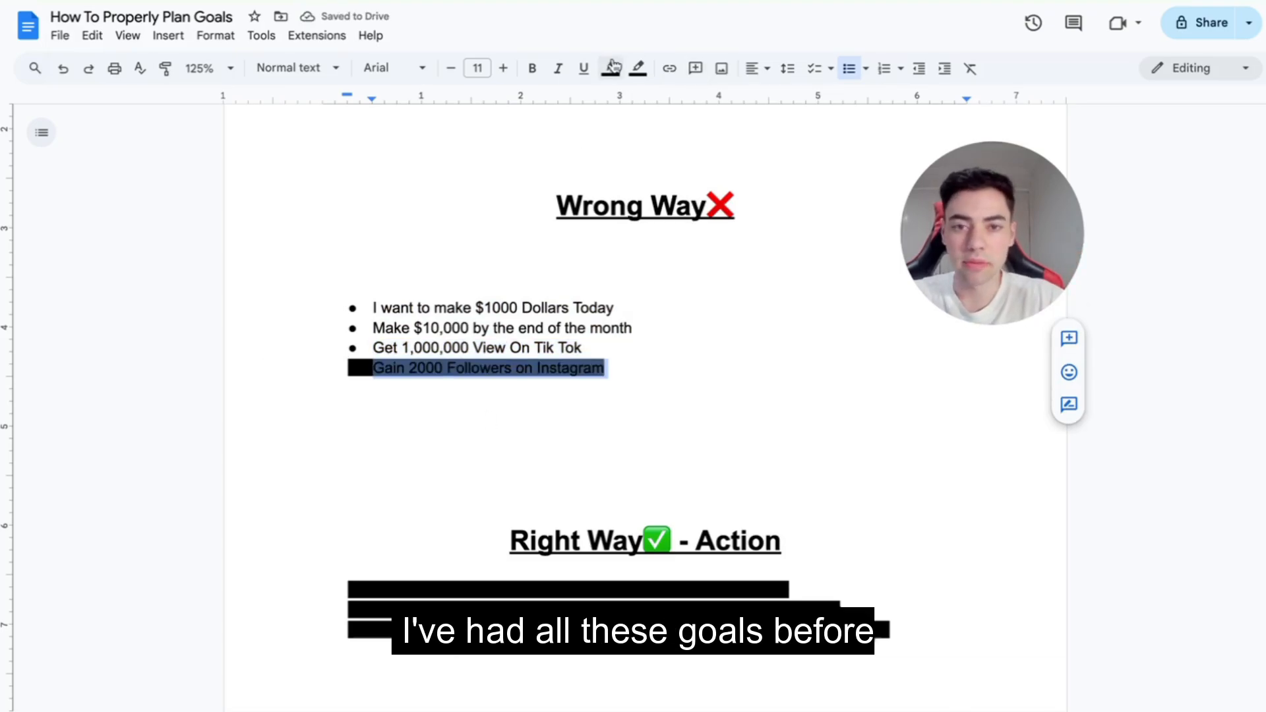
left_click(638, 68)
left_click(645, 100)
left_click(647, 335)
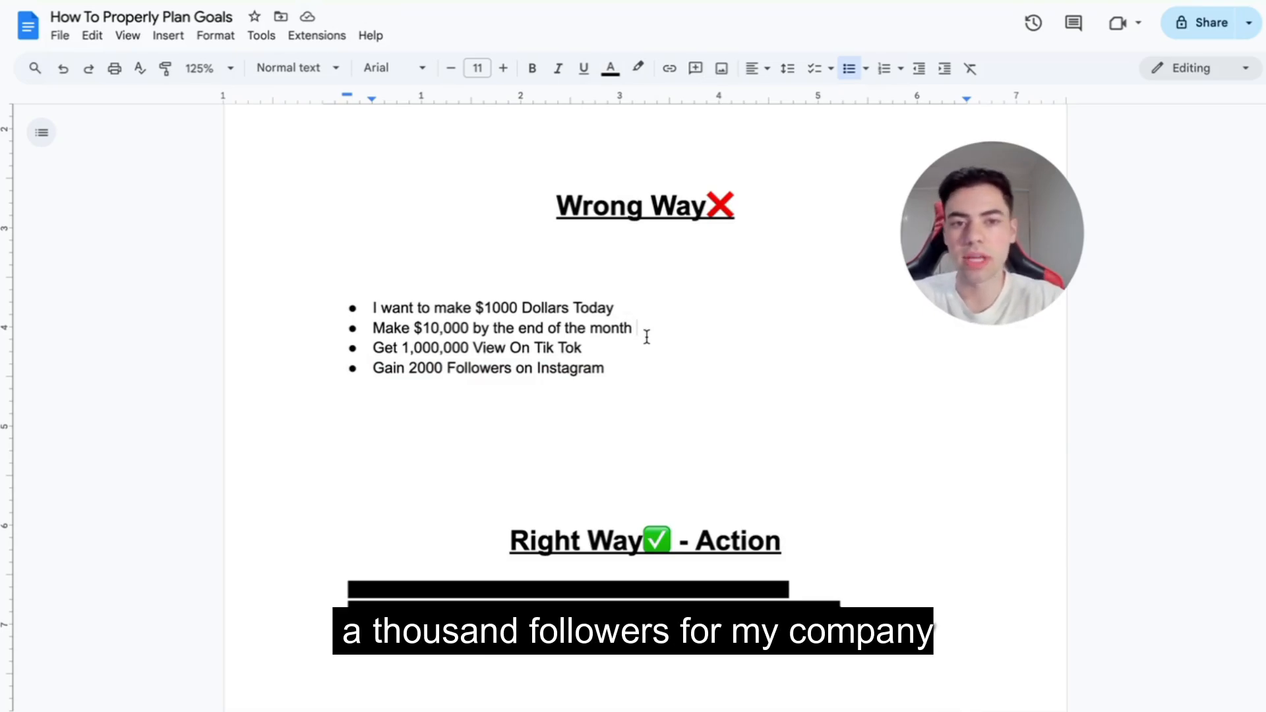
Step: Remove the black highlight from the whole first bullet under Right Way - Action, ending in "Make 500 Cold Calls", including its bullet marker
scroll(566, 471, "down", 1)
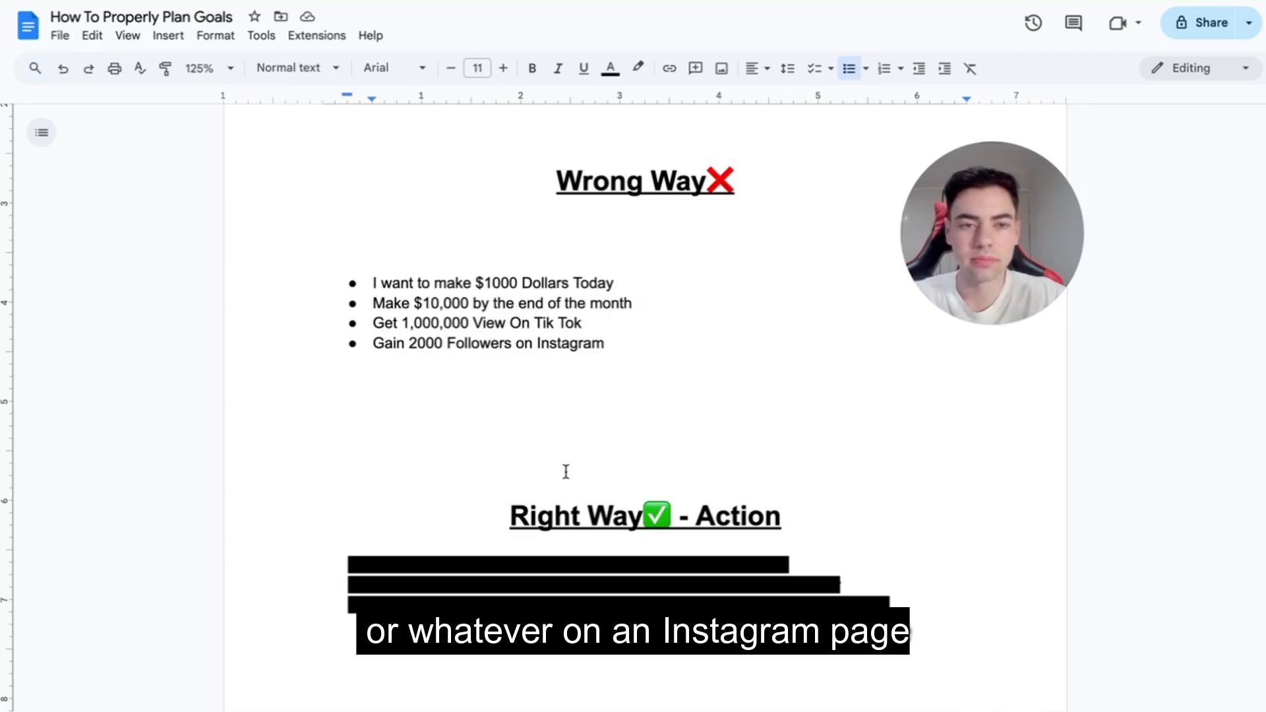
scroll(502, 535, "down", 3)
scroll(481, 516, "up", 3)
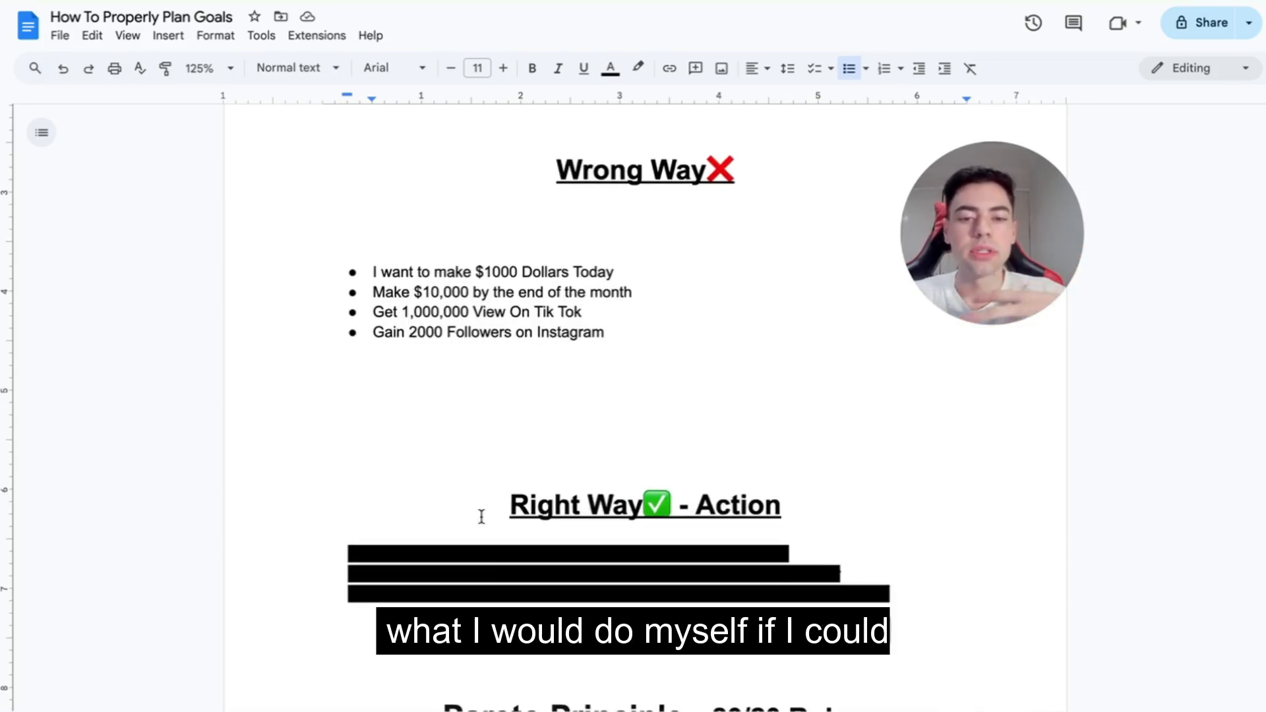
scroll(481, 517, "up", 1)
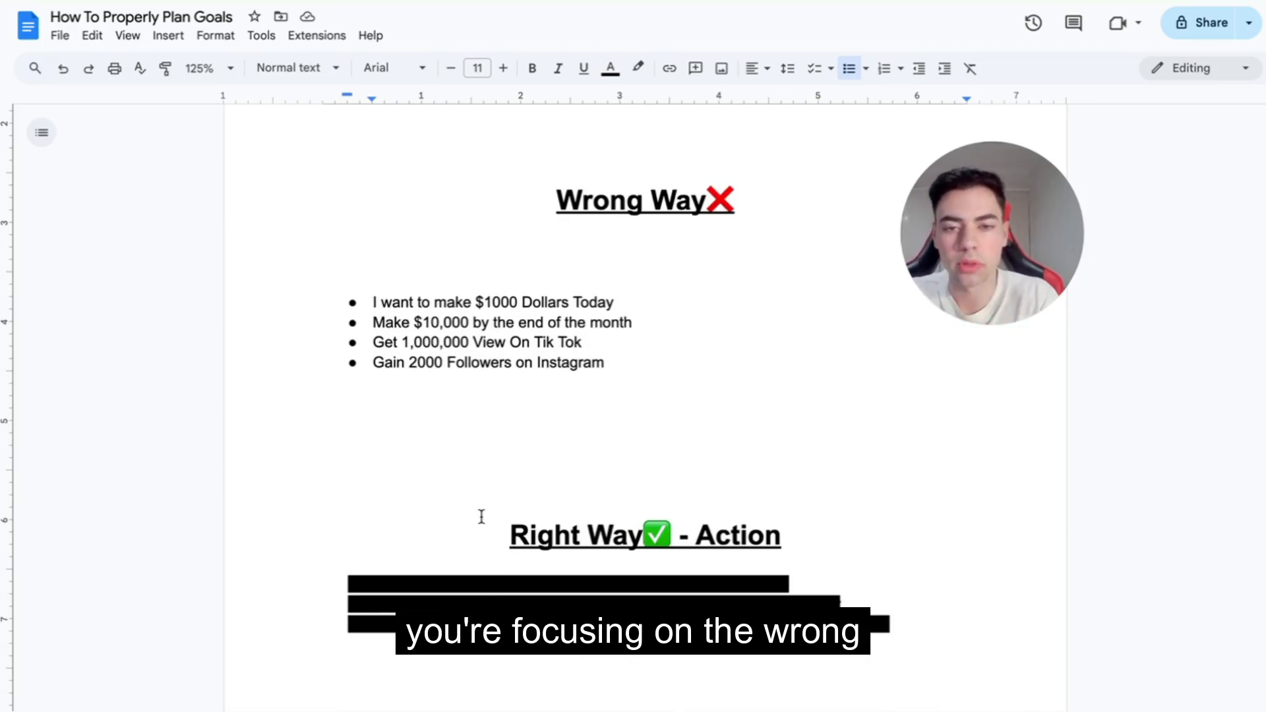
left_click_drag(374, 585, 779, 577)
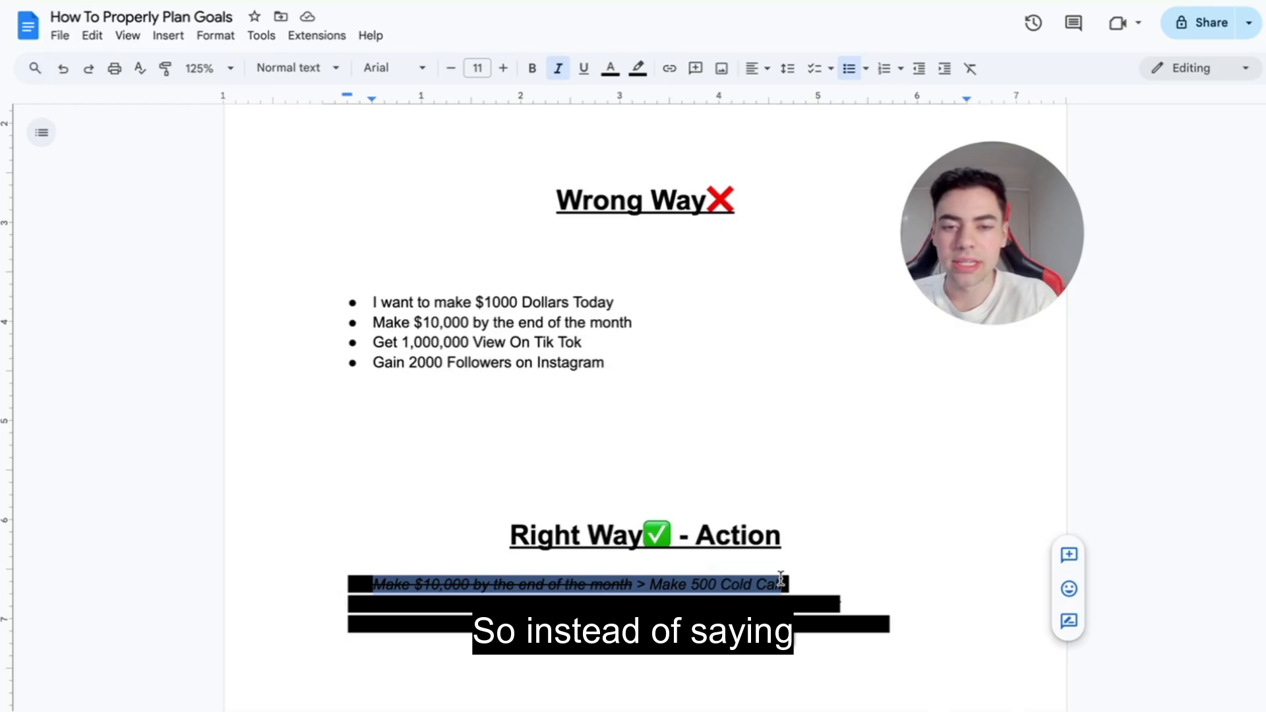
left_click(637, 68)
left_click(667, 99)
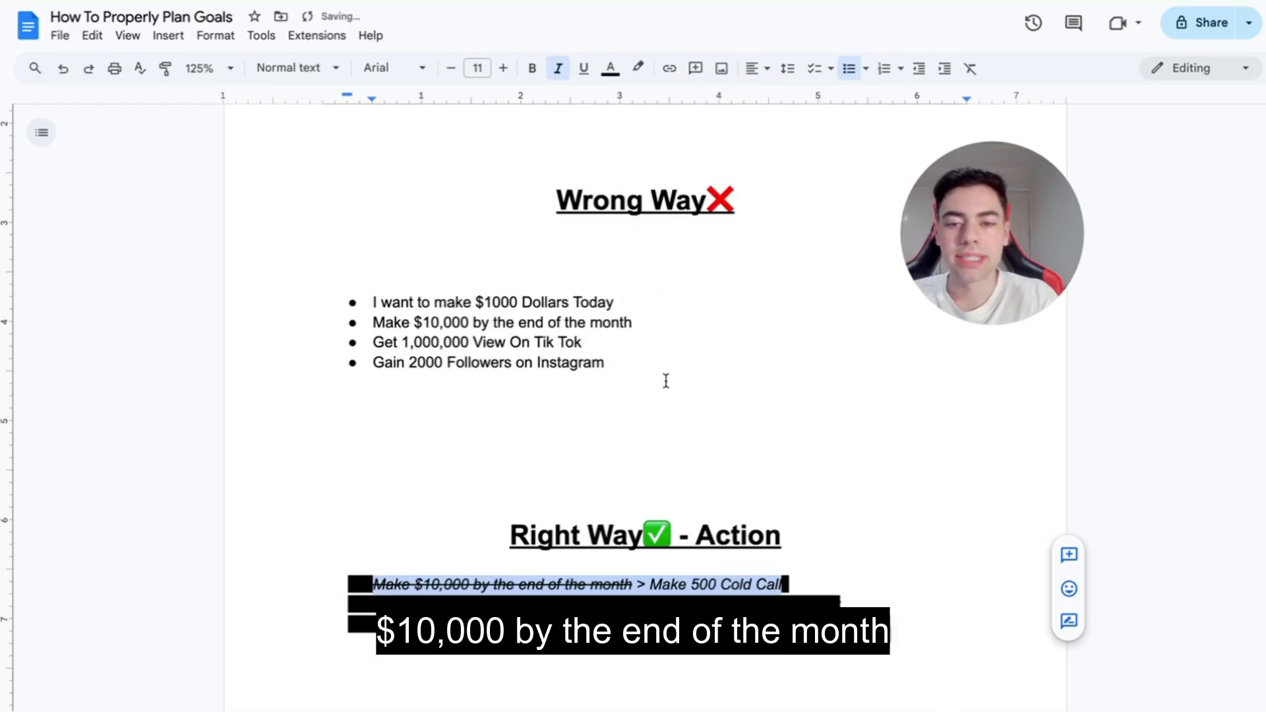
triple_click(574, 581)
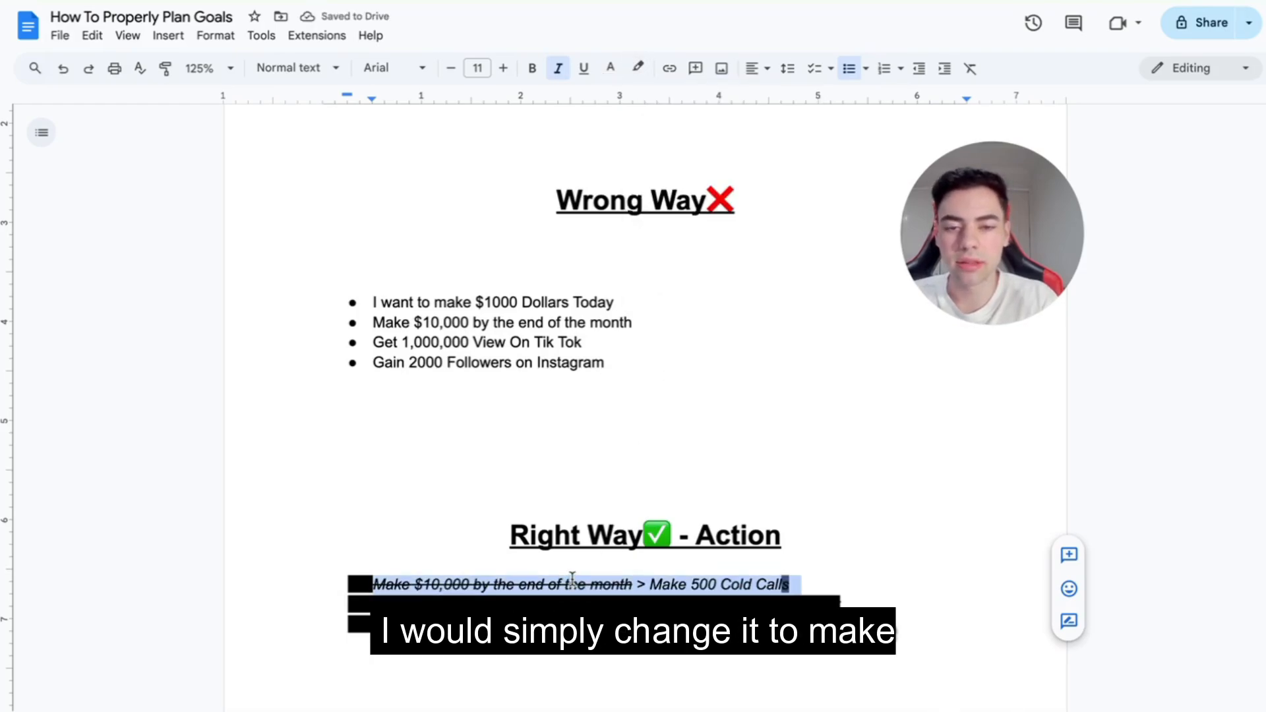
left_click(638, 68)
left_click(646, 103)
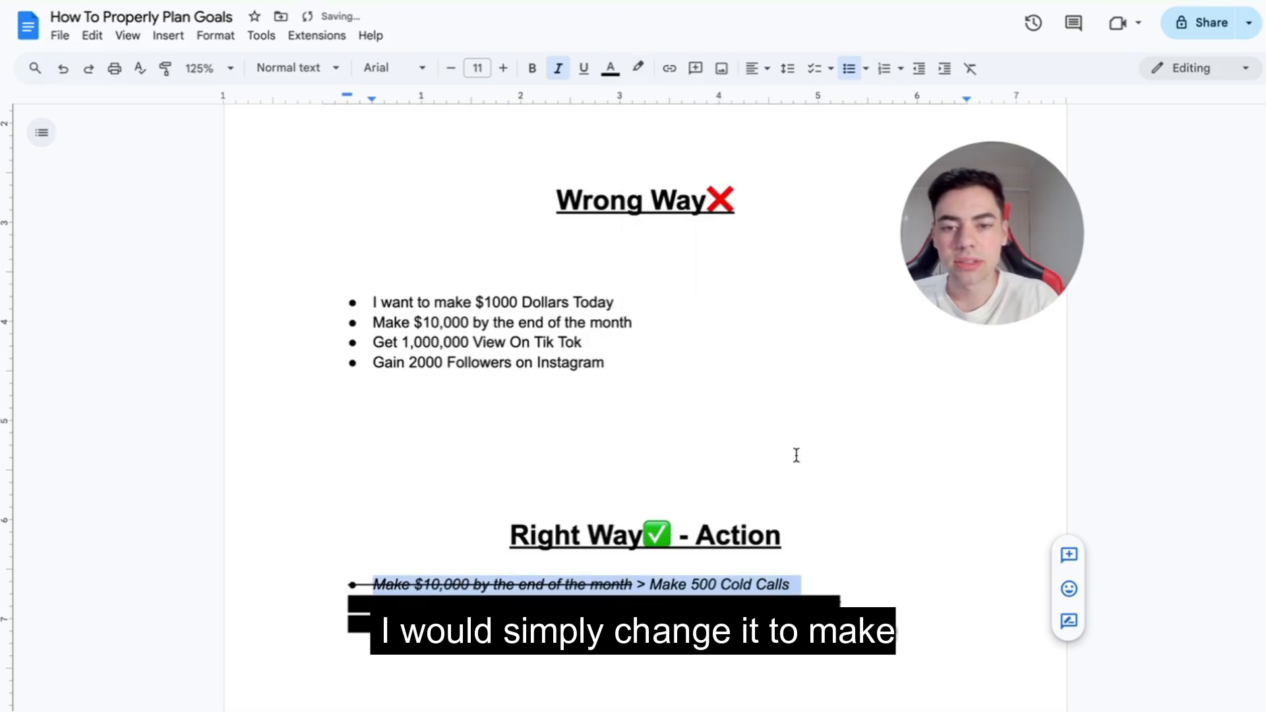
left_click(816, 500)
Step: Remove the black highlight from the second Right Way bullet, ending in "Create 2 Pieces of Content Per Day"
scroll(708, 564, "down", 1)
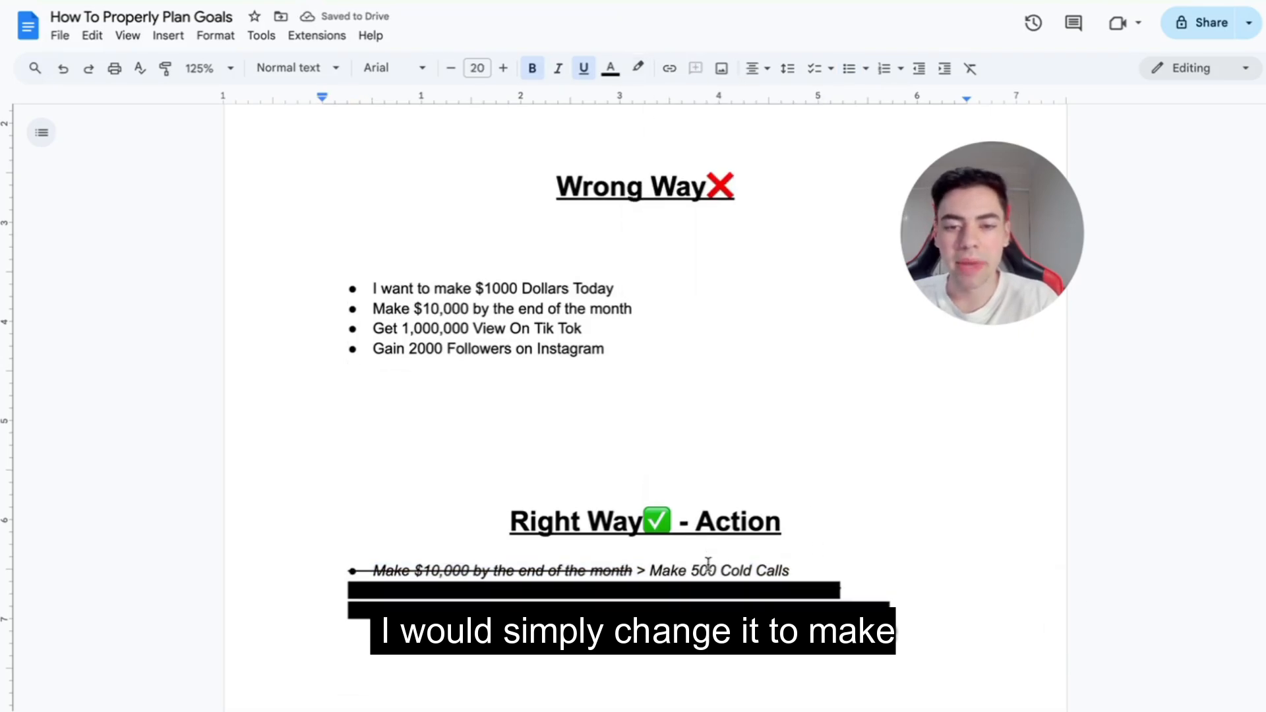
scroll(709, 564, "down", 2)
scroll(708, 564, "down", 1)
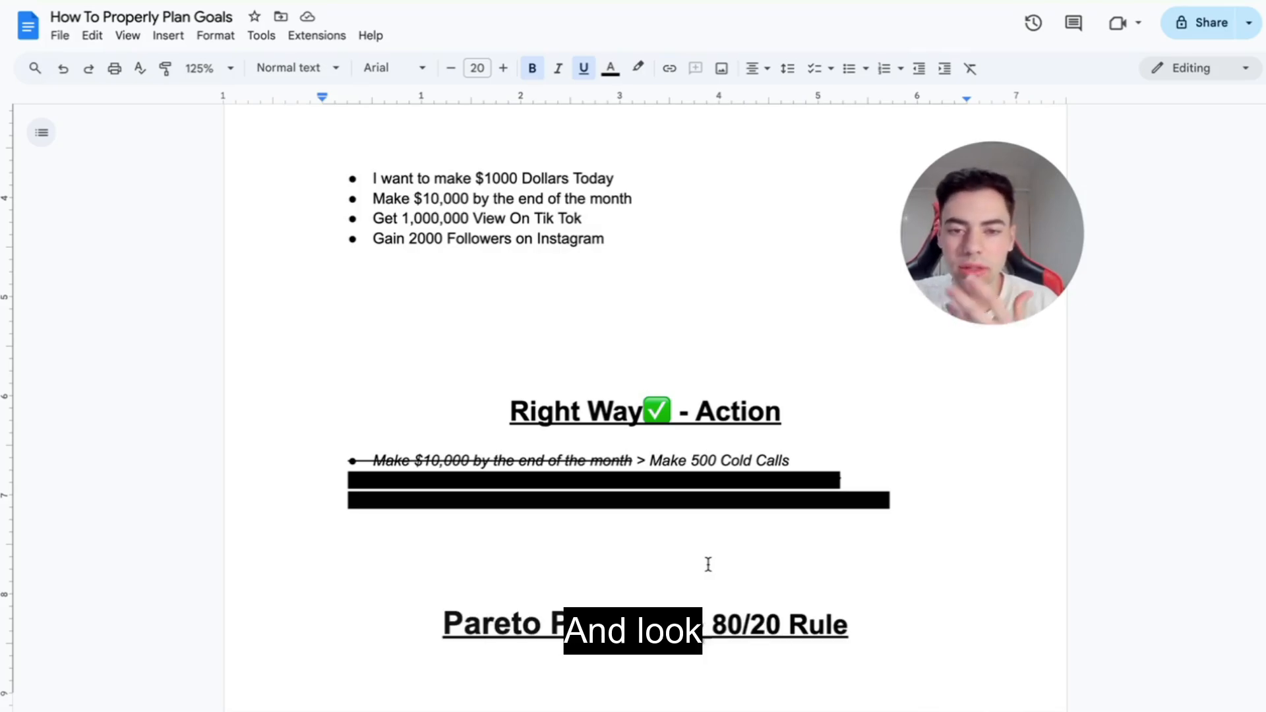
left_click_drag(871, 486, 334, 481)
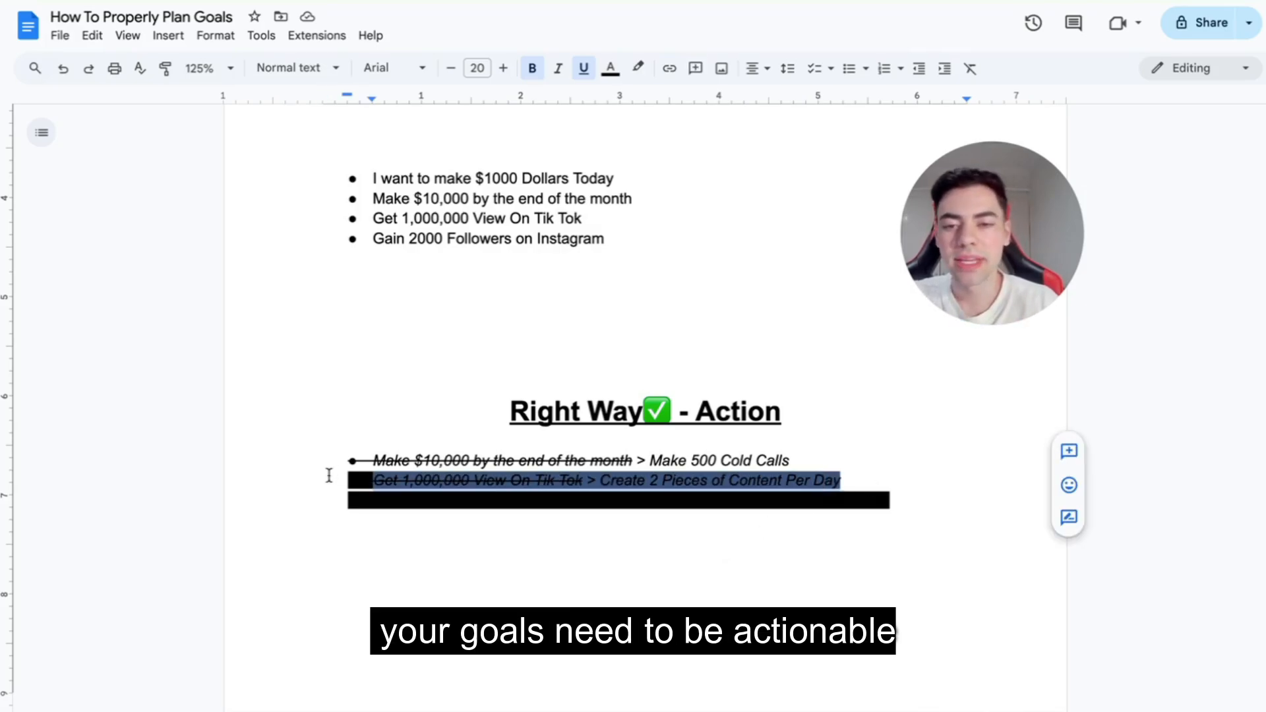
left_click(638, 68)
left_click(659, 99)
Step: Remove the black highlight from the third Right Way bullet, ending in "Consistently Post 3 Videos for 6 months"
scroll(681, 395, "down", 1)
left_click(674, 478)
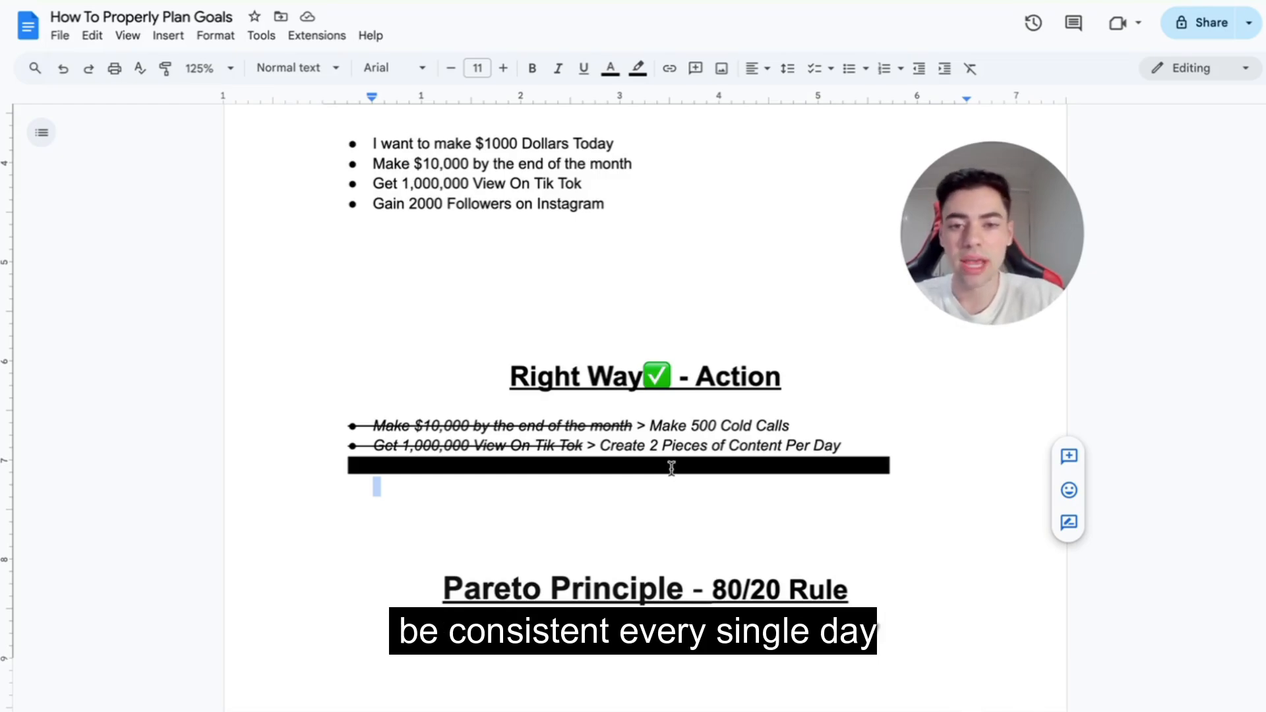
double_click(672, 467)
triple_click(672, 467)
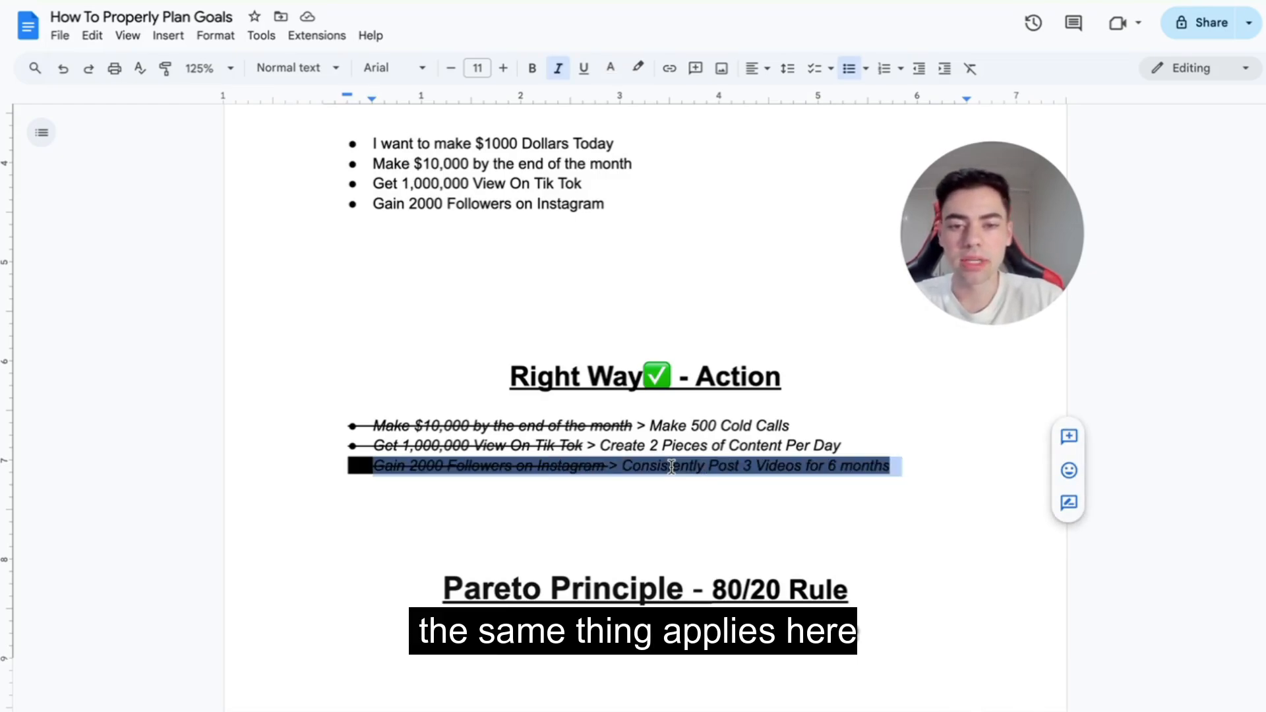
left_click(638, 68)
left_click(655, 93)
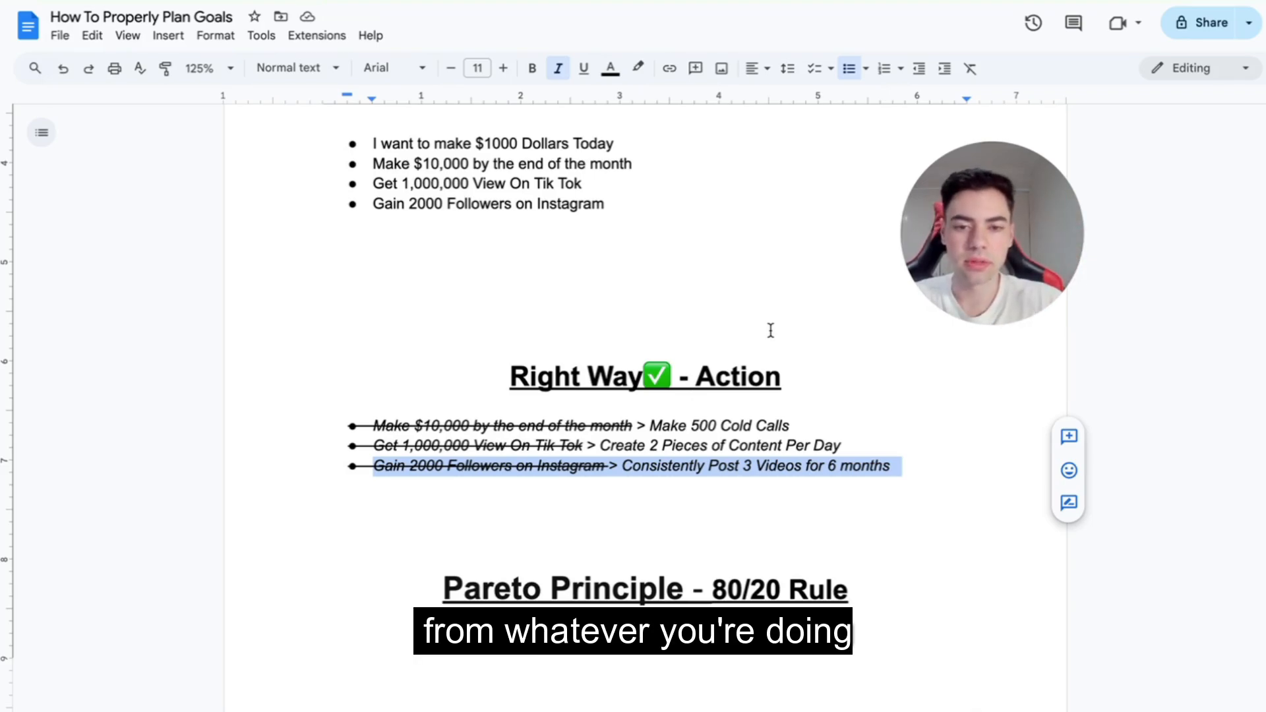
Step: Remove the black highlight from the quote about 80% of work-related output below the Pareto Principle - 80/20 Rule heading
scroll(715, 456, "down", 2)
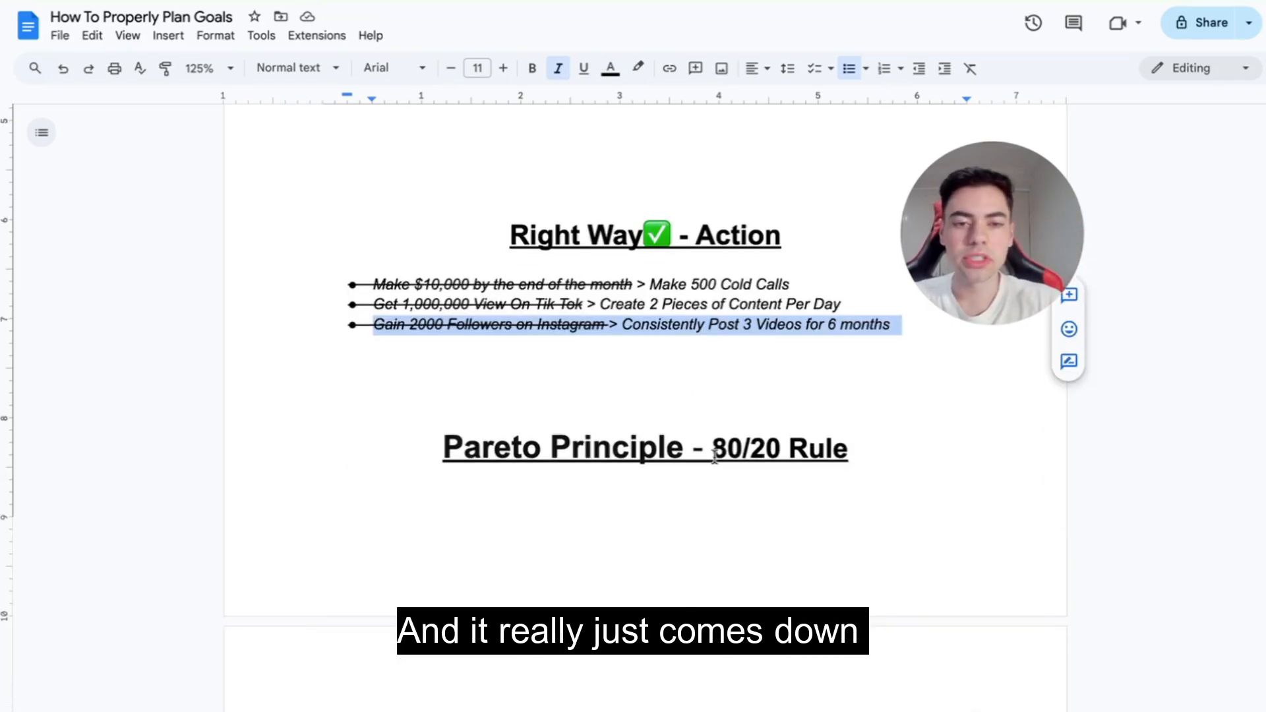
scroll(715, 455, "down", 2)
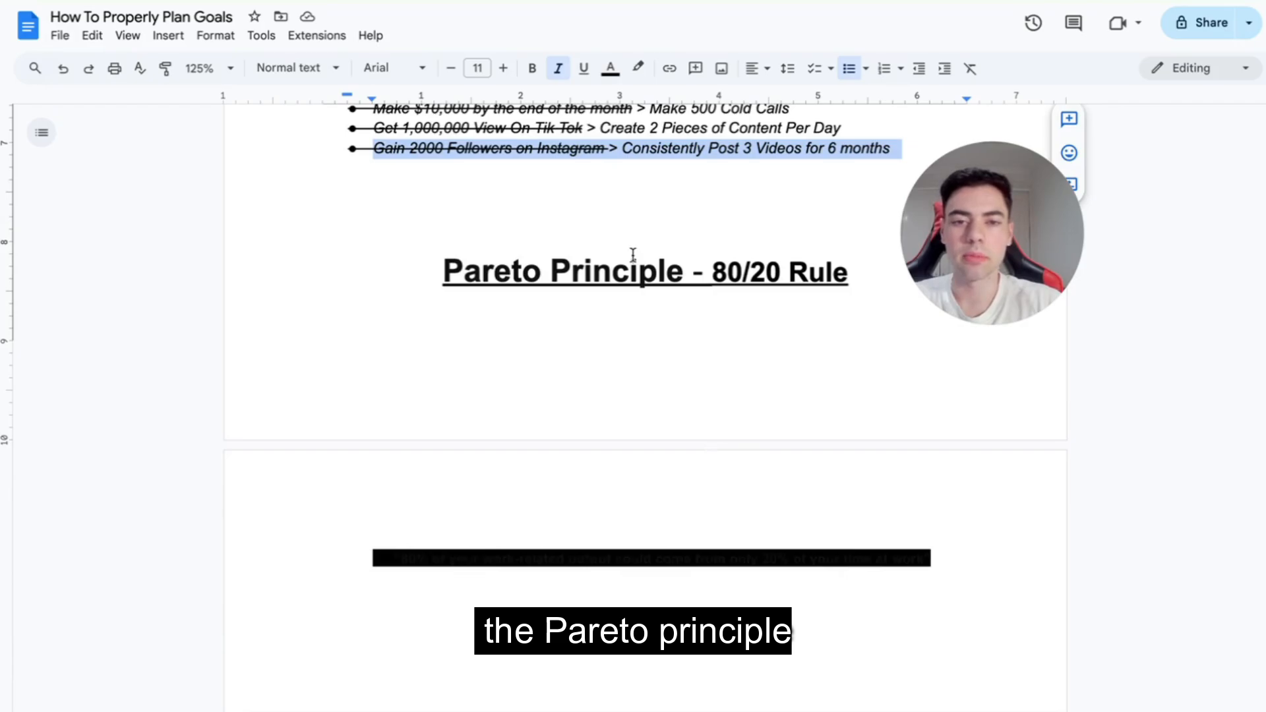
scroll(651, 360, "down", 1)
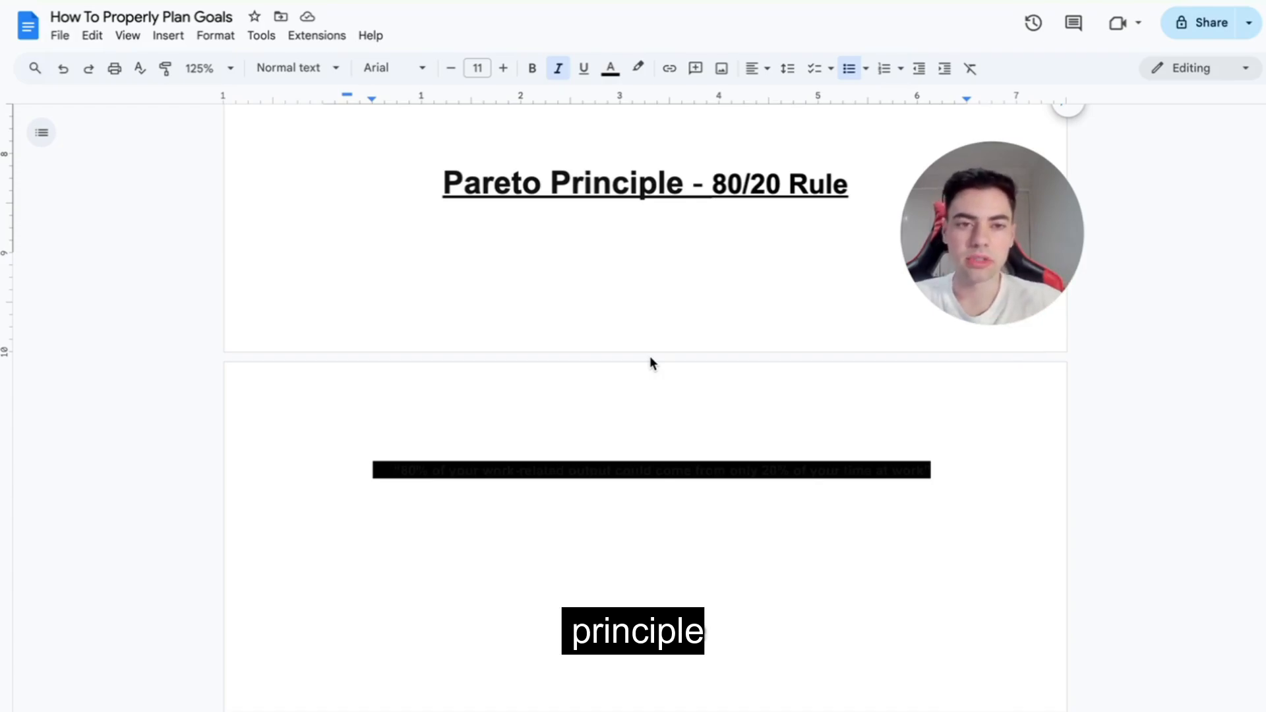
double_click(610, 471)
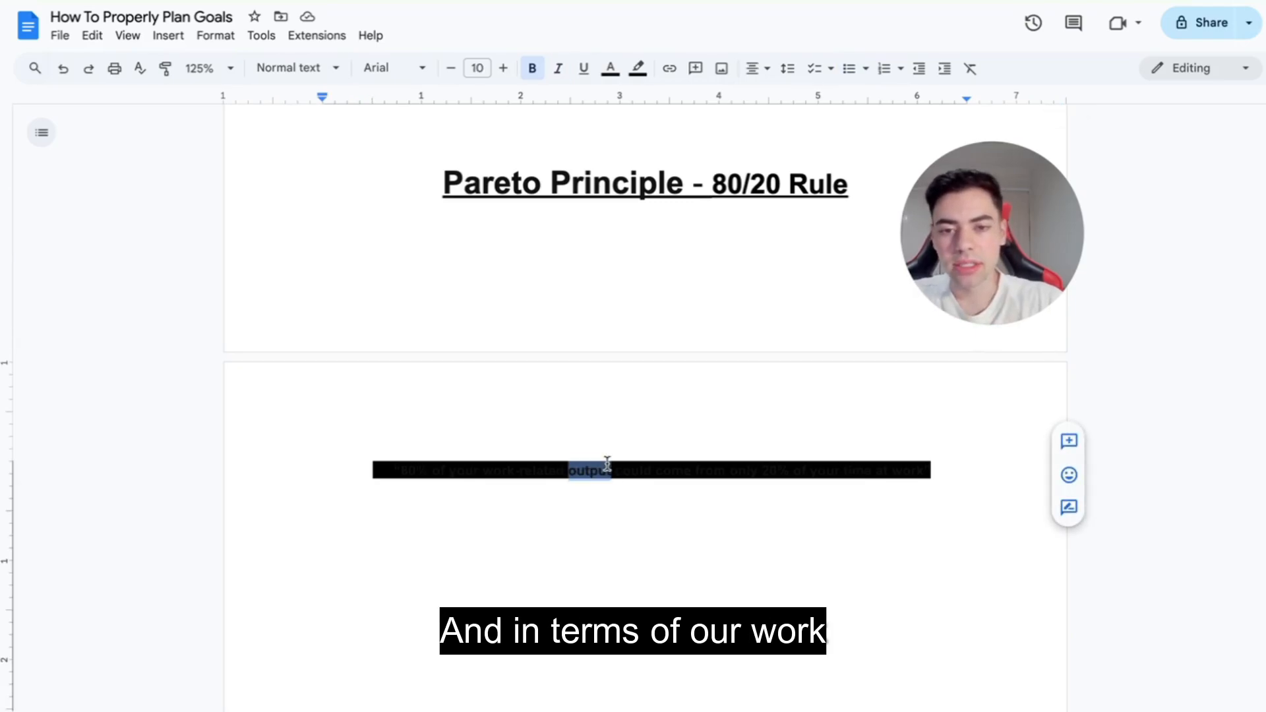
triple_click(608, 463)
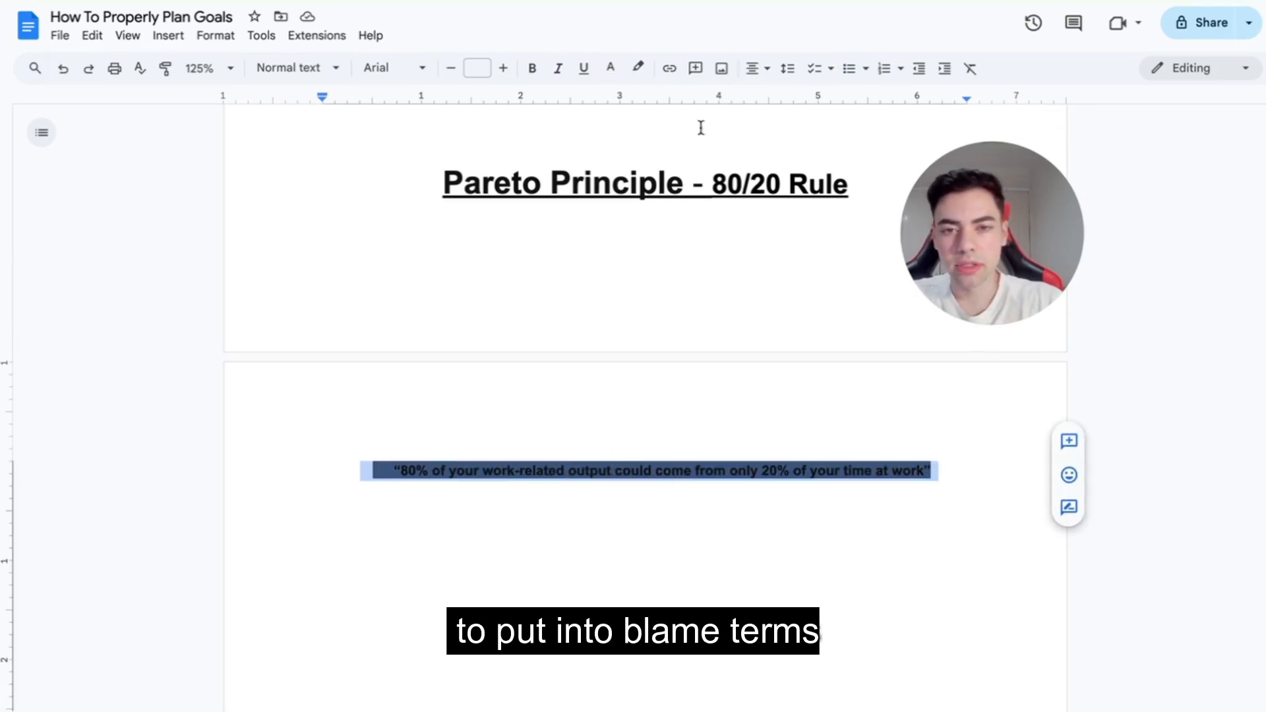
left_click(639, 69)
left_click(673, 101)
left_click(589, 469)
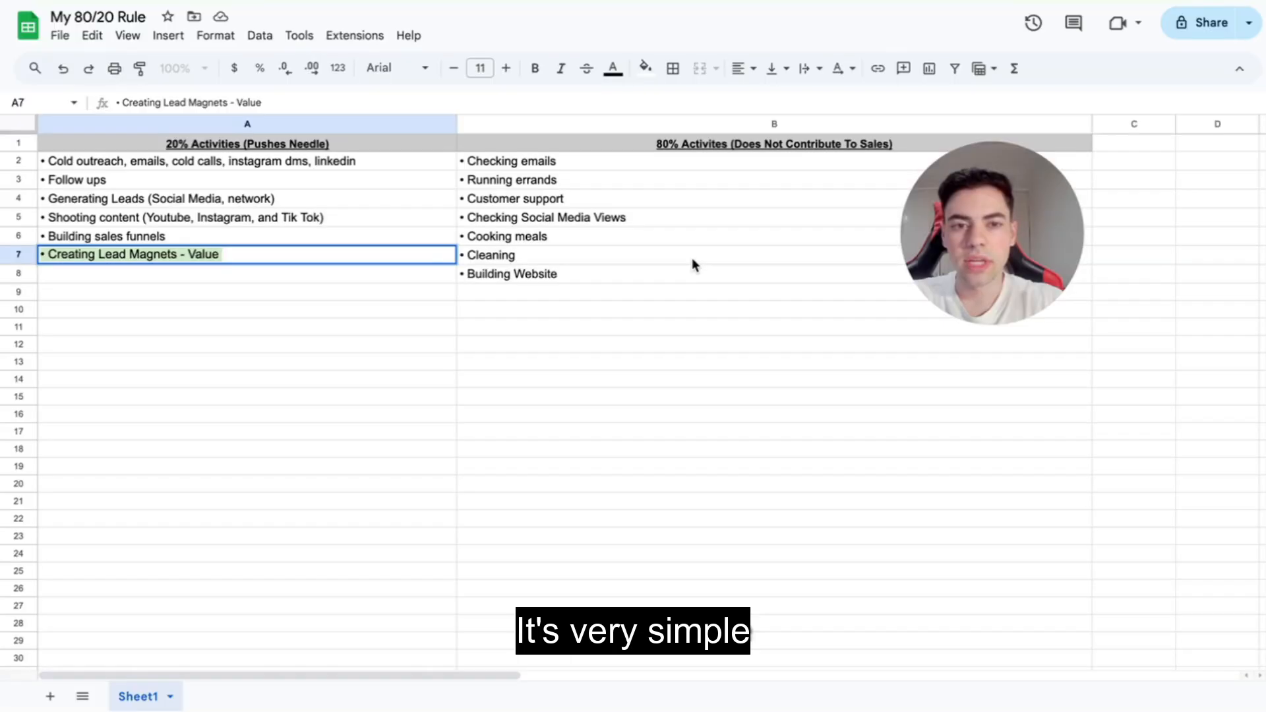
Step: Go through the 20% Activities entries one by one, from cold outreach to creating lead magnets
left_click(368, 349)
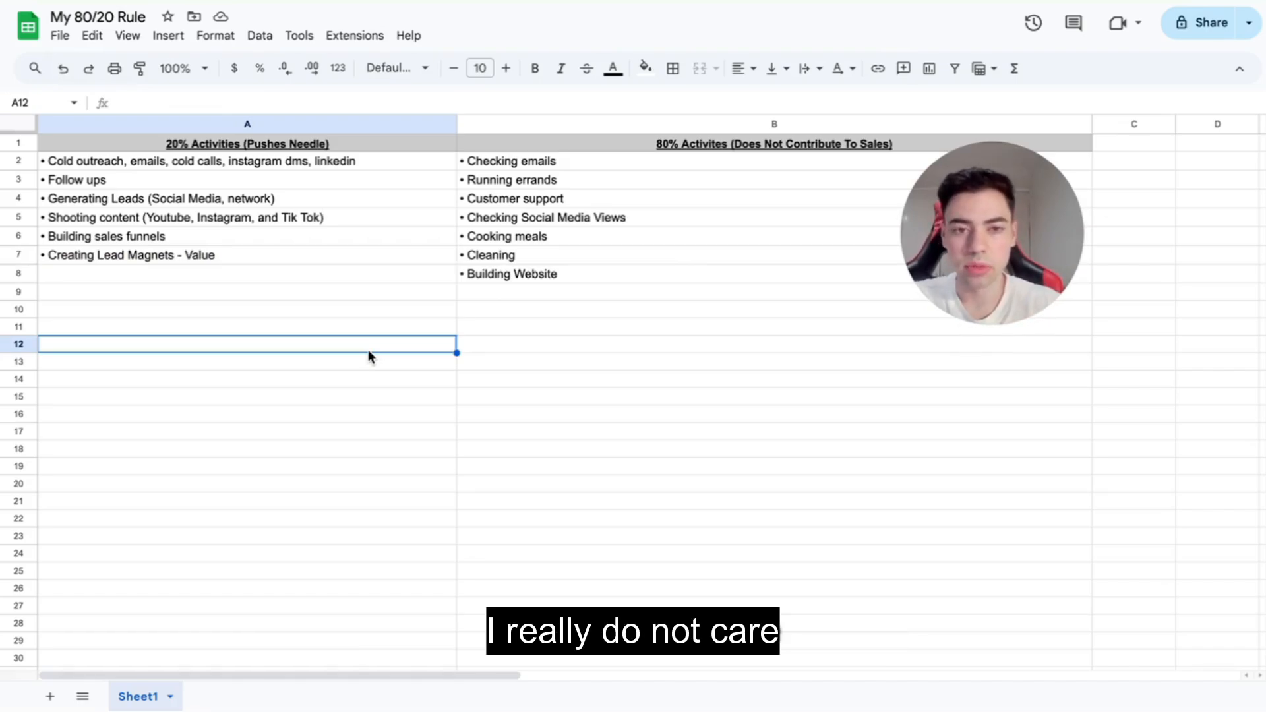
left_click(215, 282)
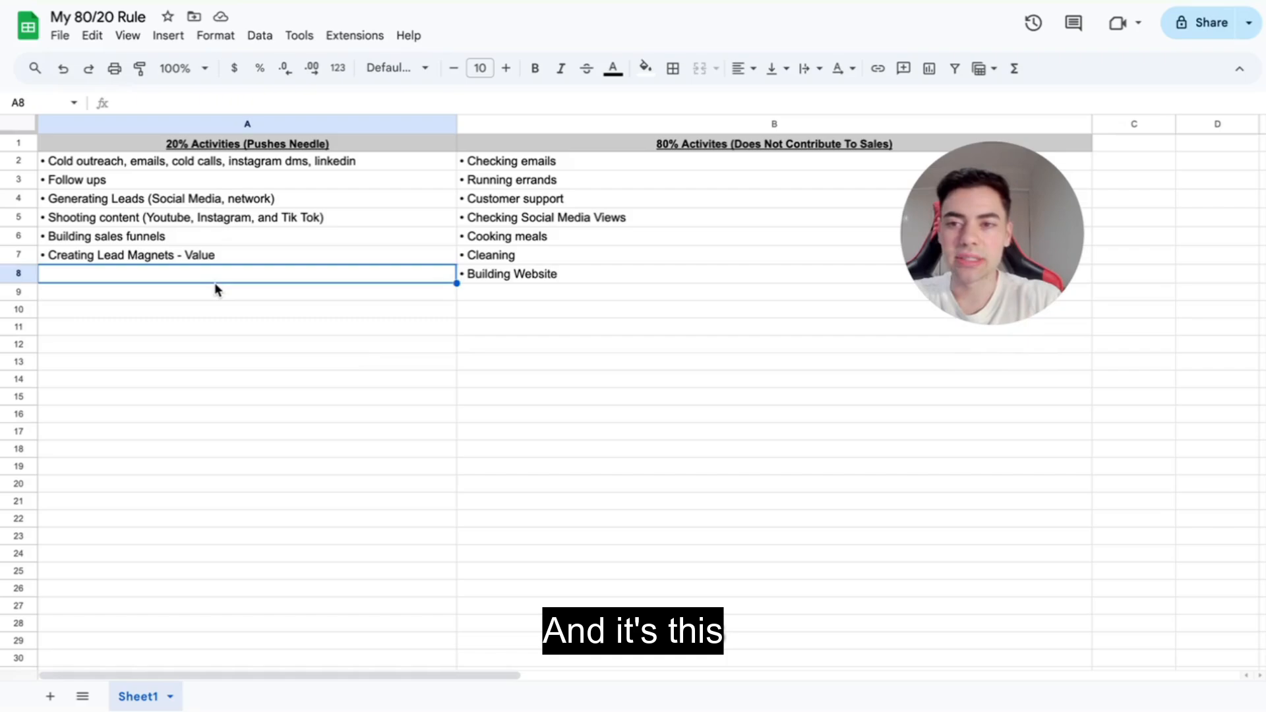
left_click(242, 168)
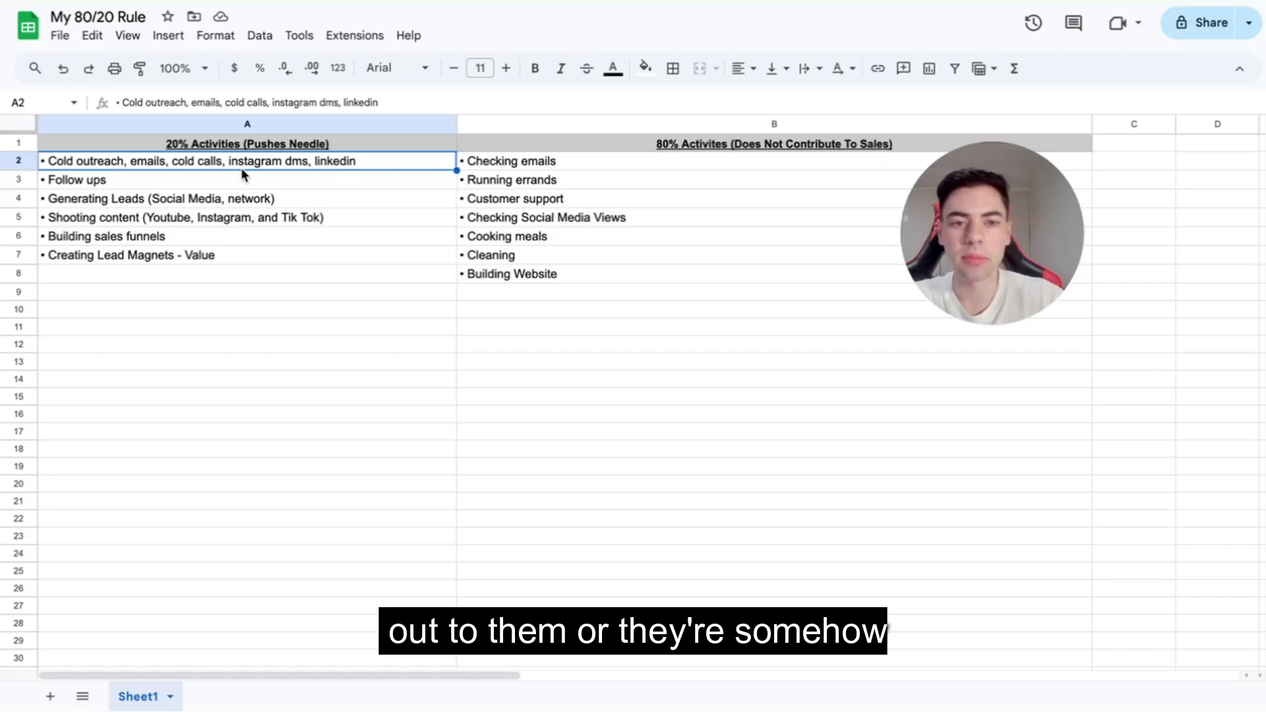
left_click(238, 178)
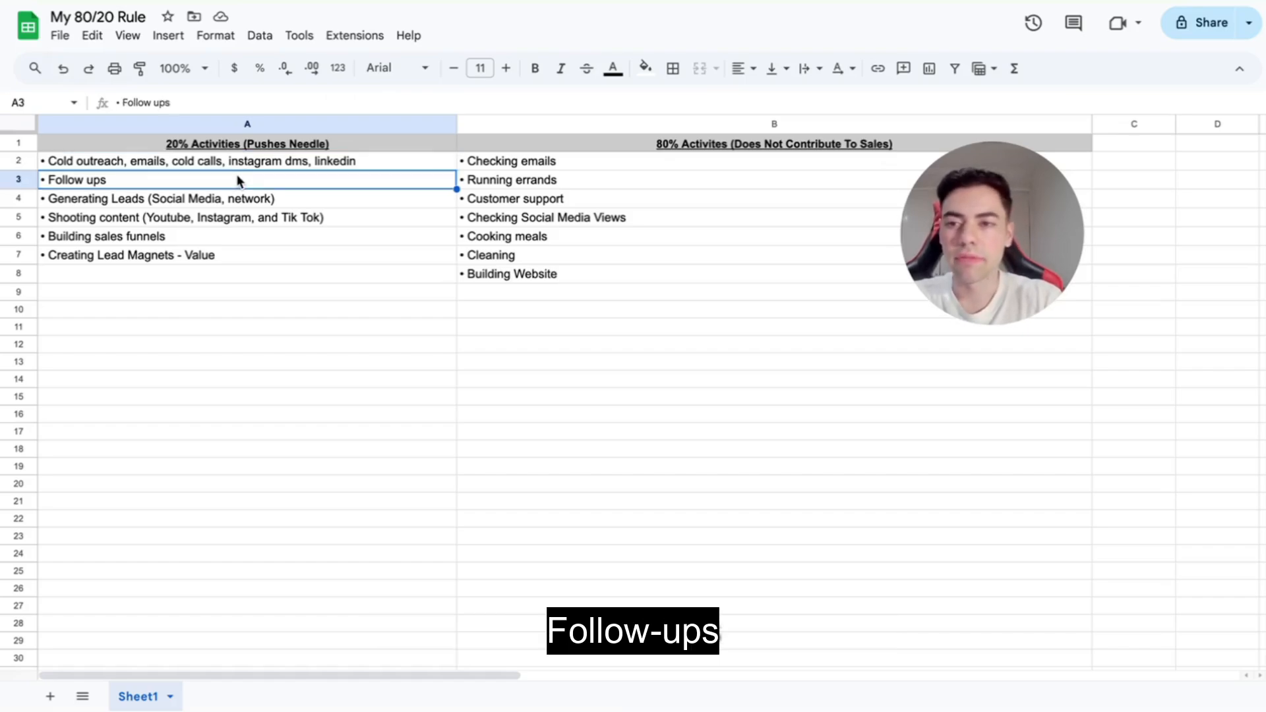
left_click(220, 204)
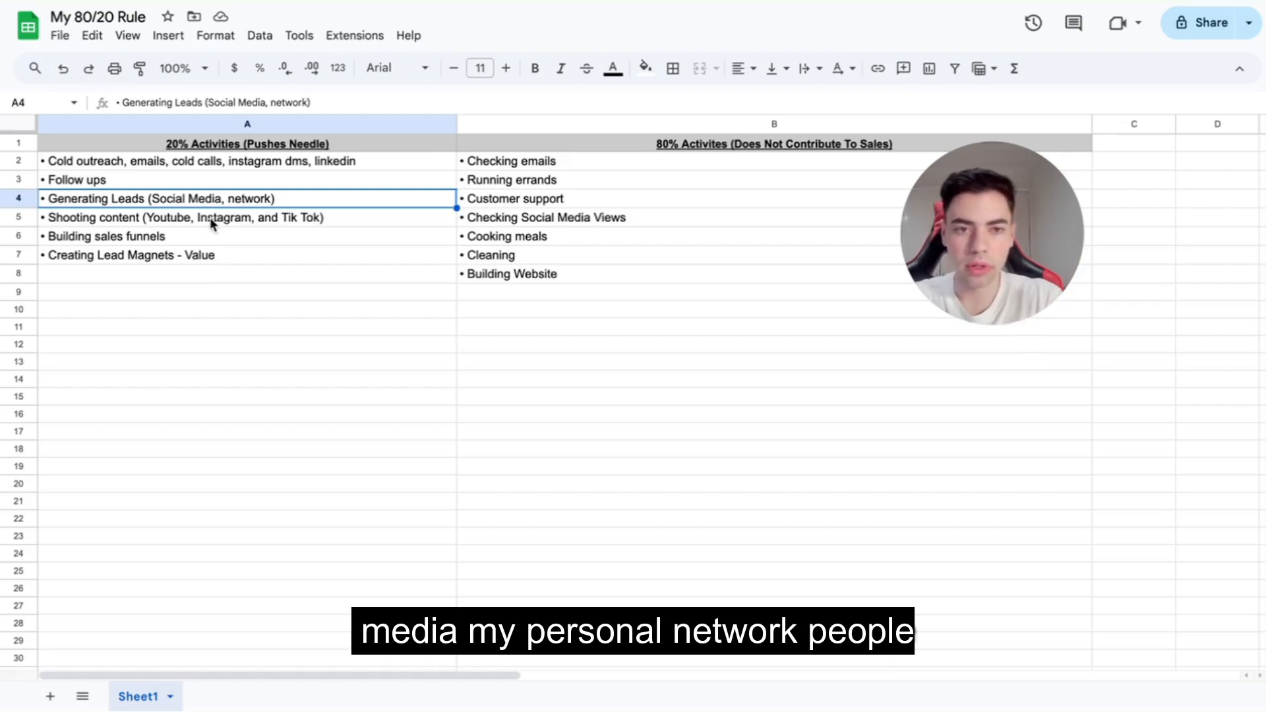
left_click(211, 225)
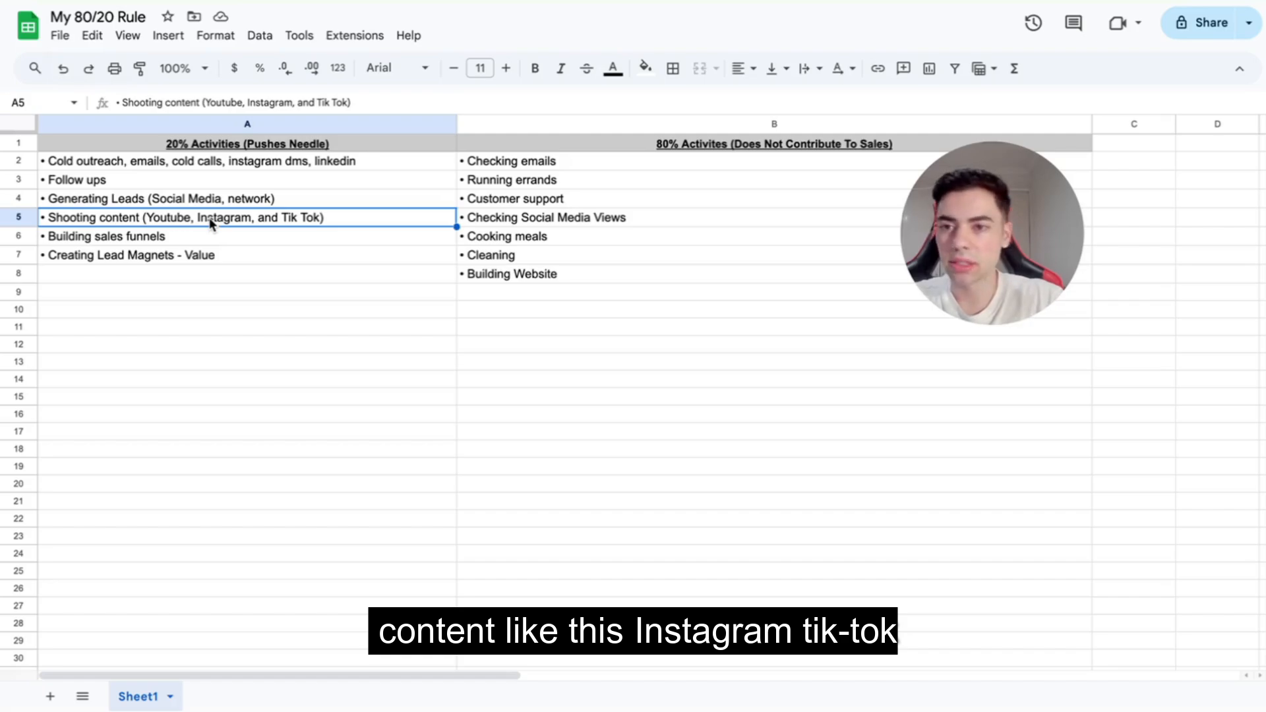
left_click(194, 241)
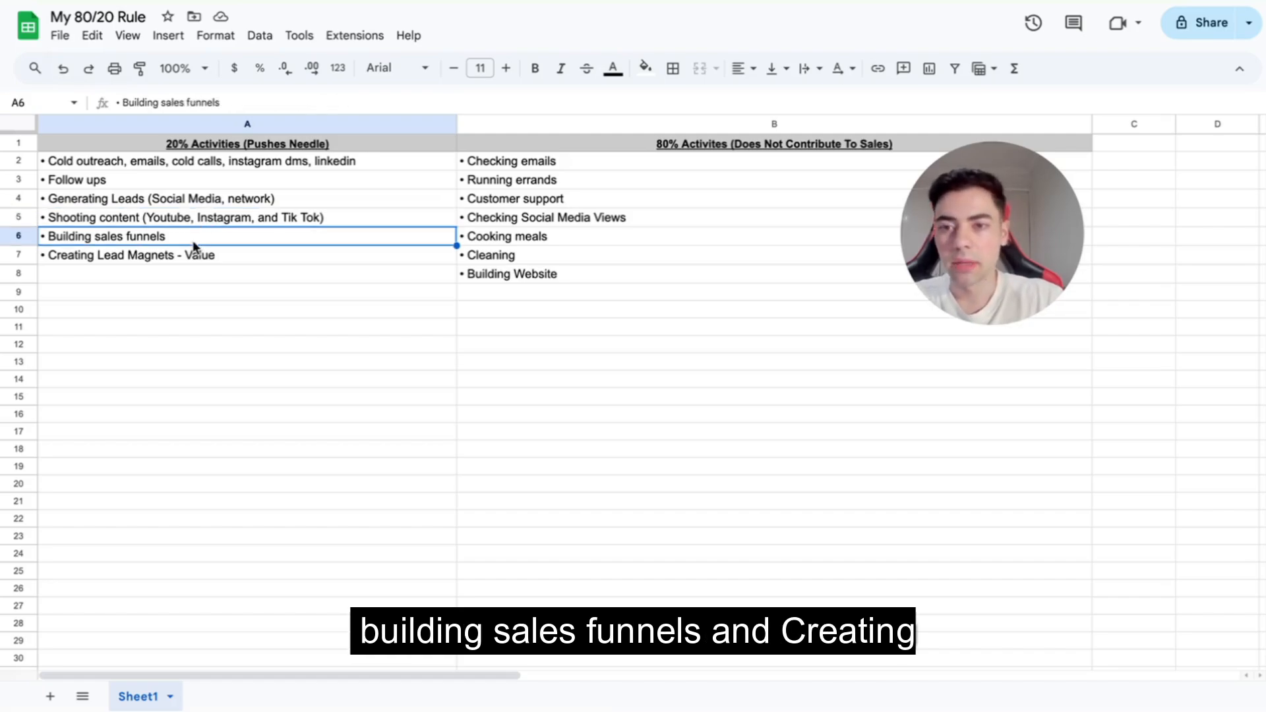
left_click(187, 257)
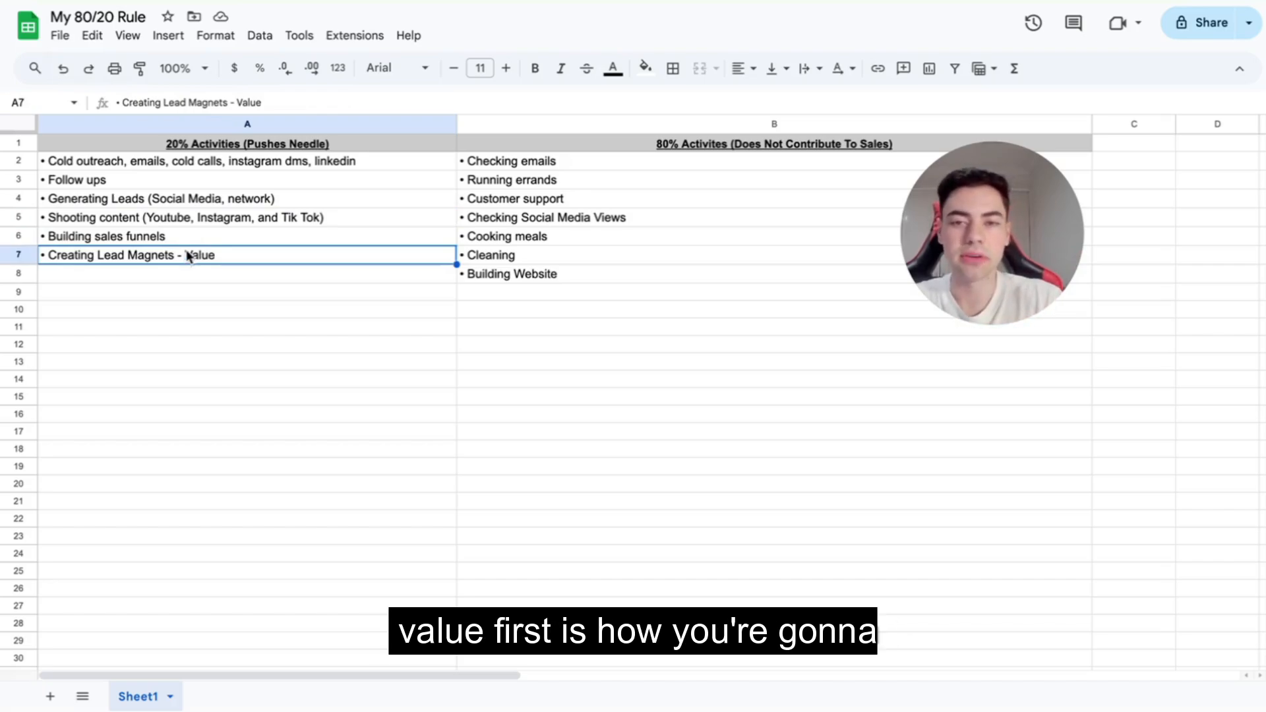
Step: Go through the 80% Activities entries from Checking emails to Building Website, and highlight the 20% Activities list again
left_click(495, 167)
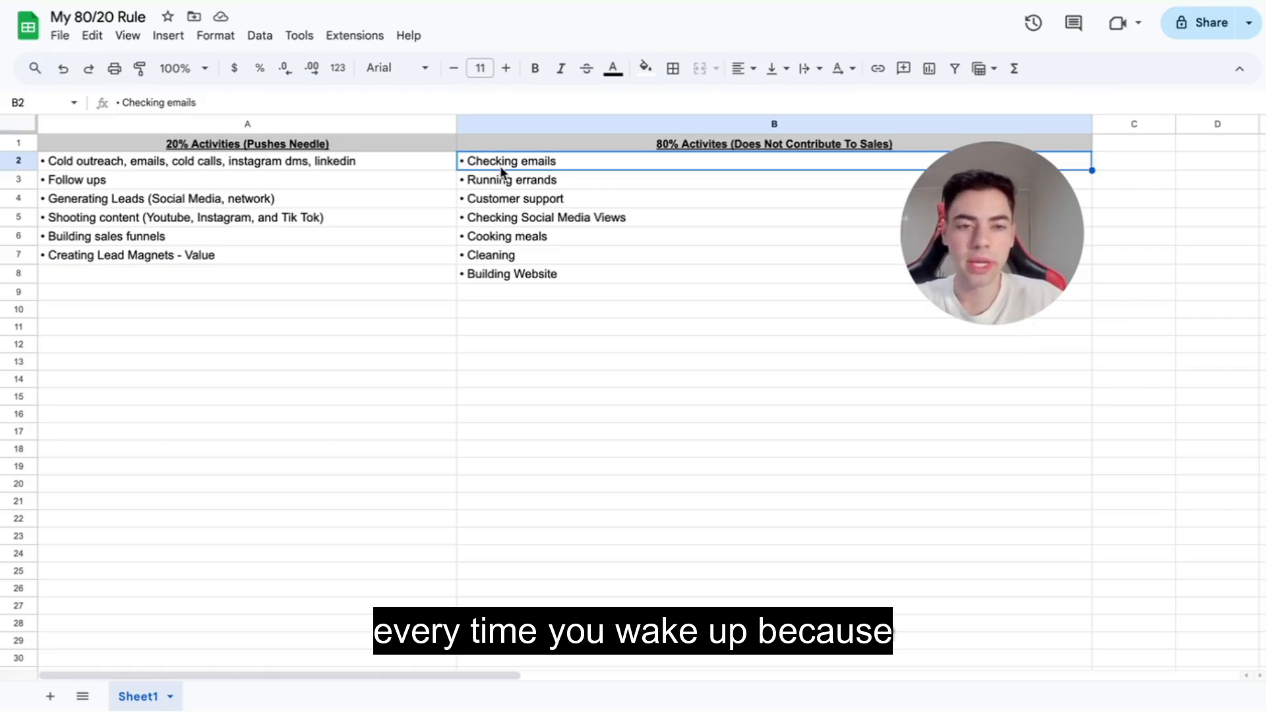
key("Down")
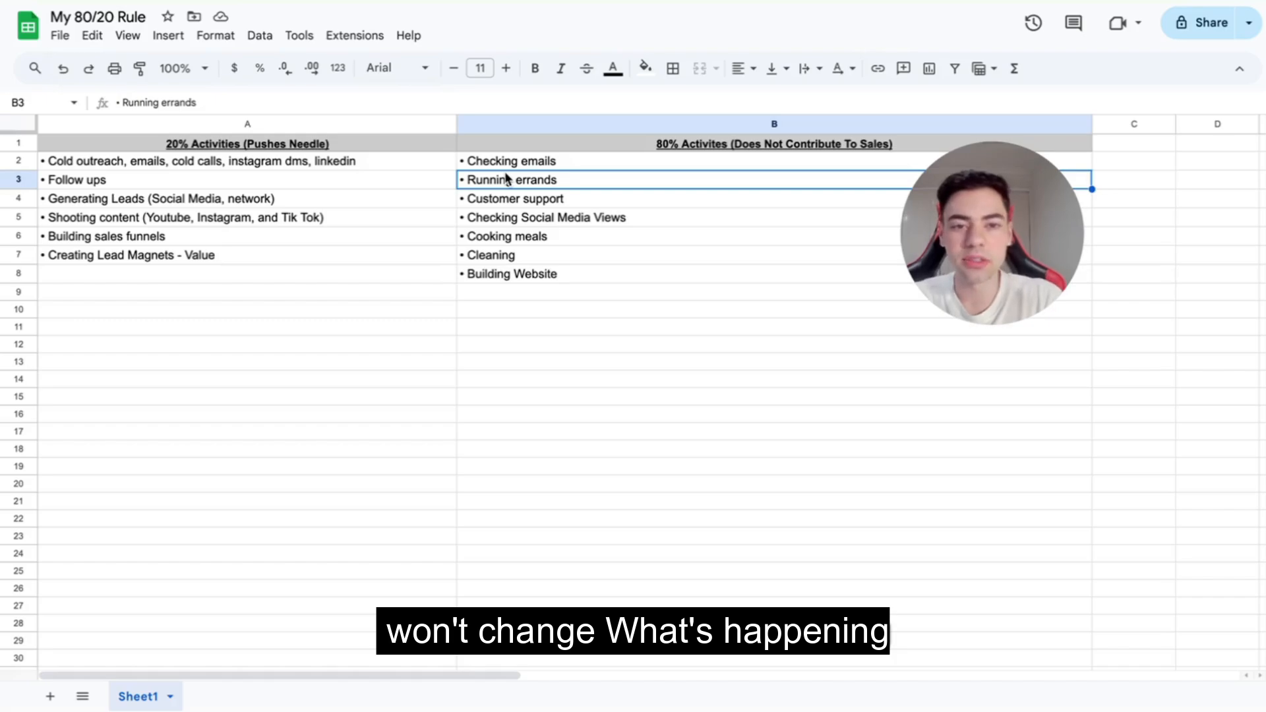
key("Down")
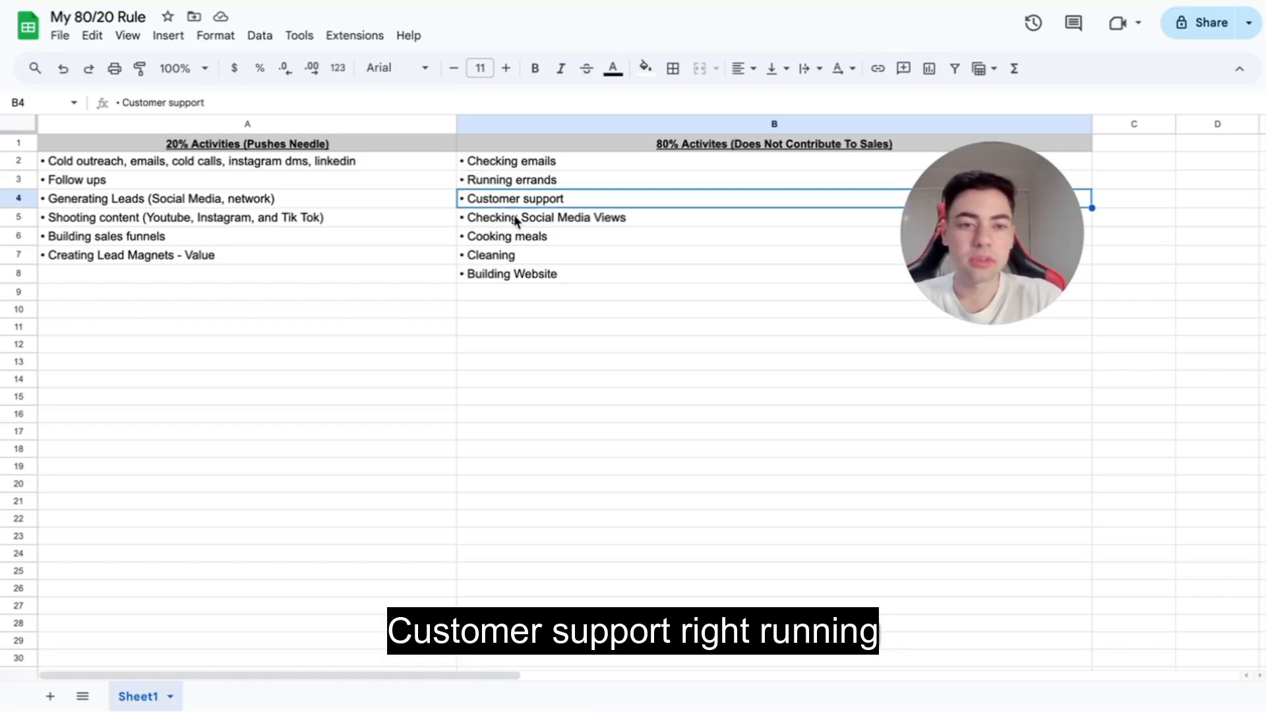
key("Down")
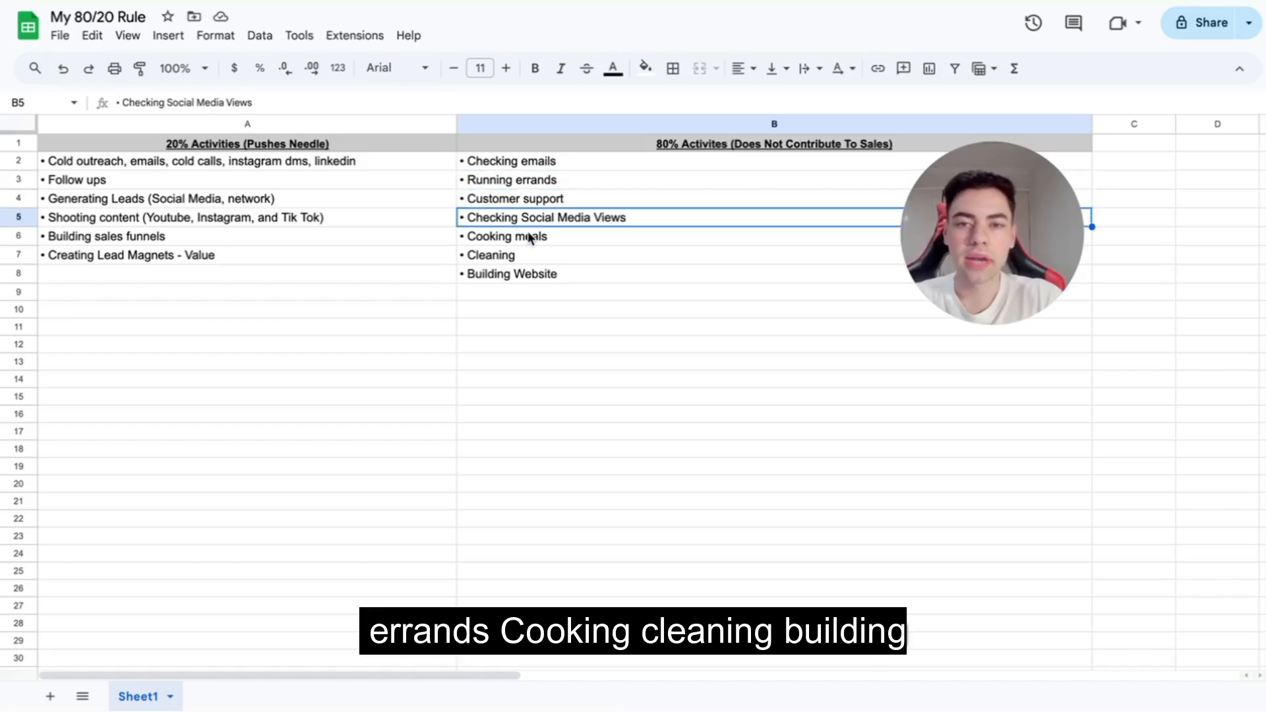
key("Down")
key("Down")
key("Down")
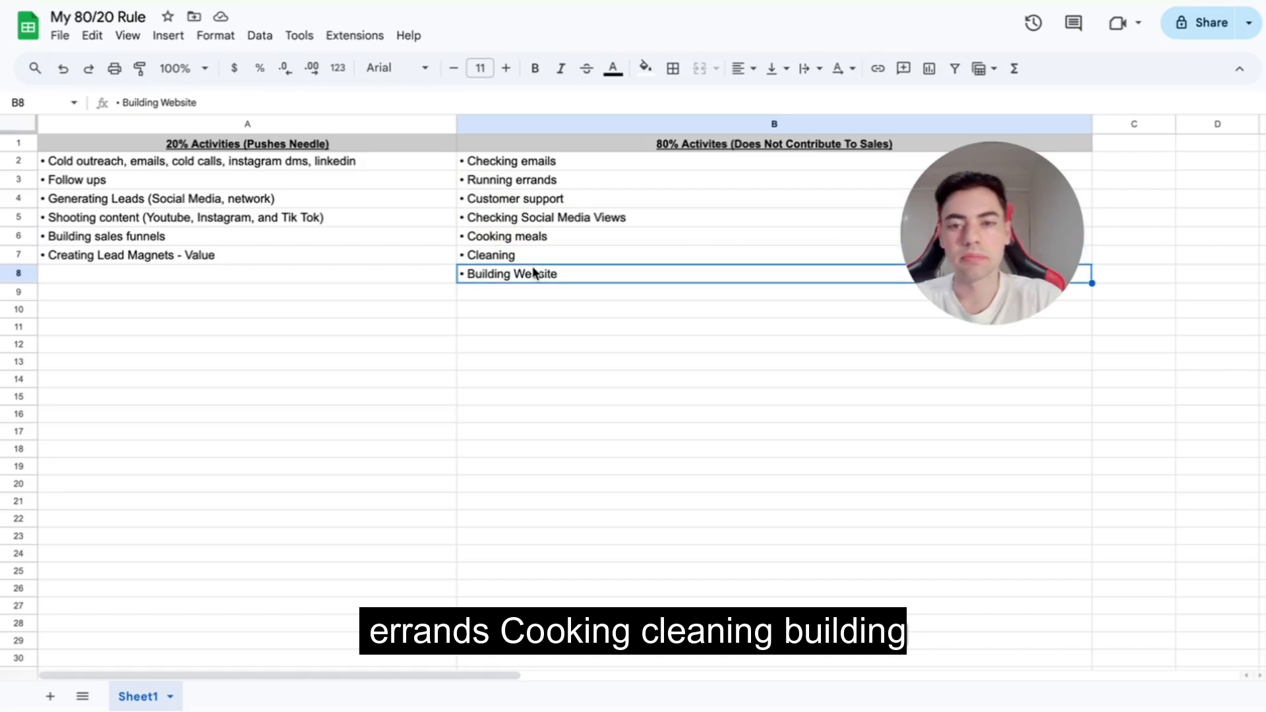
left_click(521, 327)
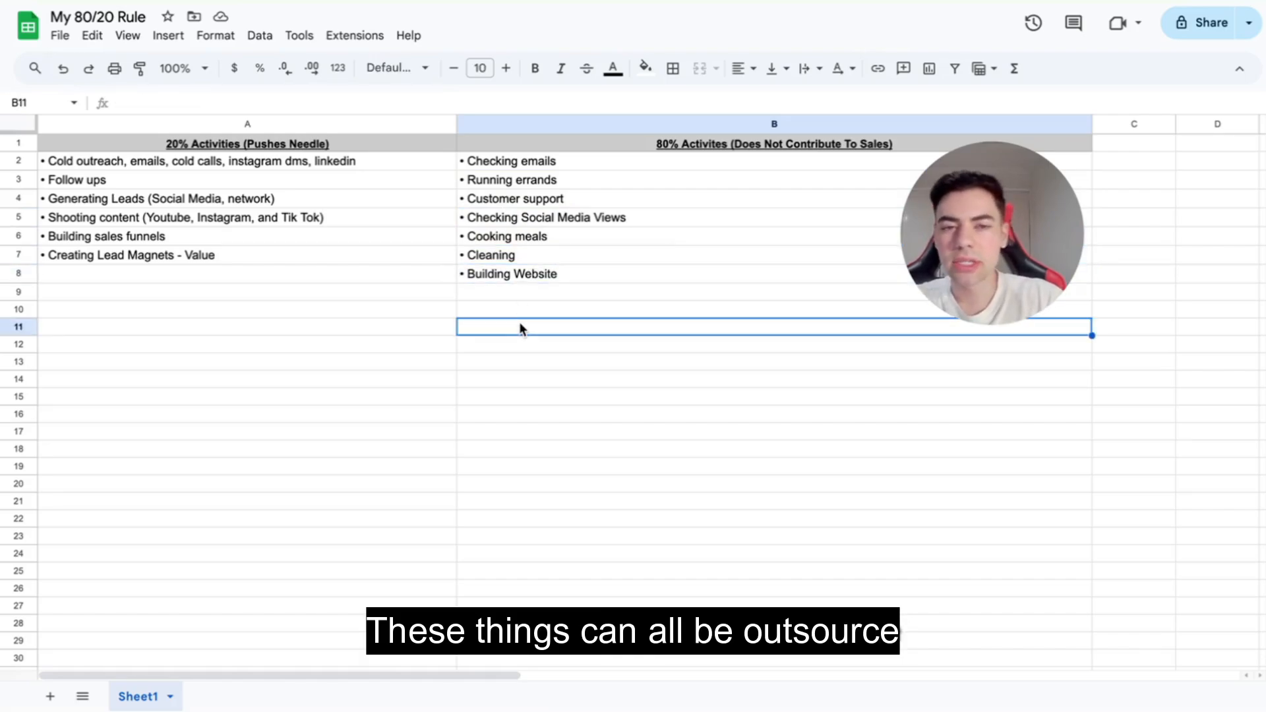
left_click_drag(355, 277, 347, 168)
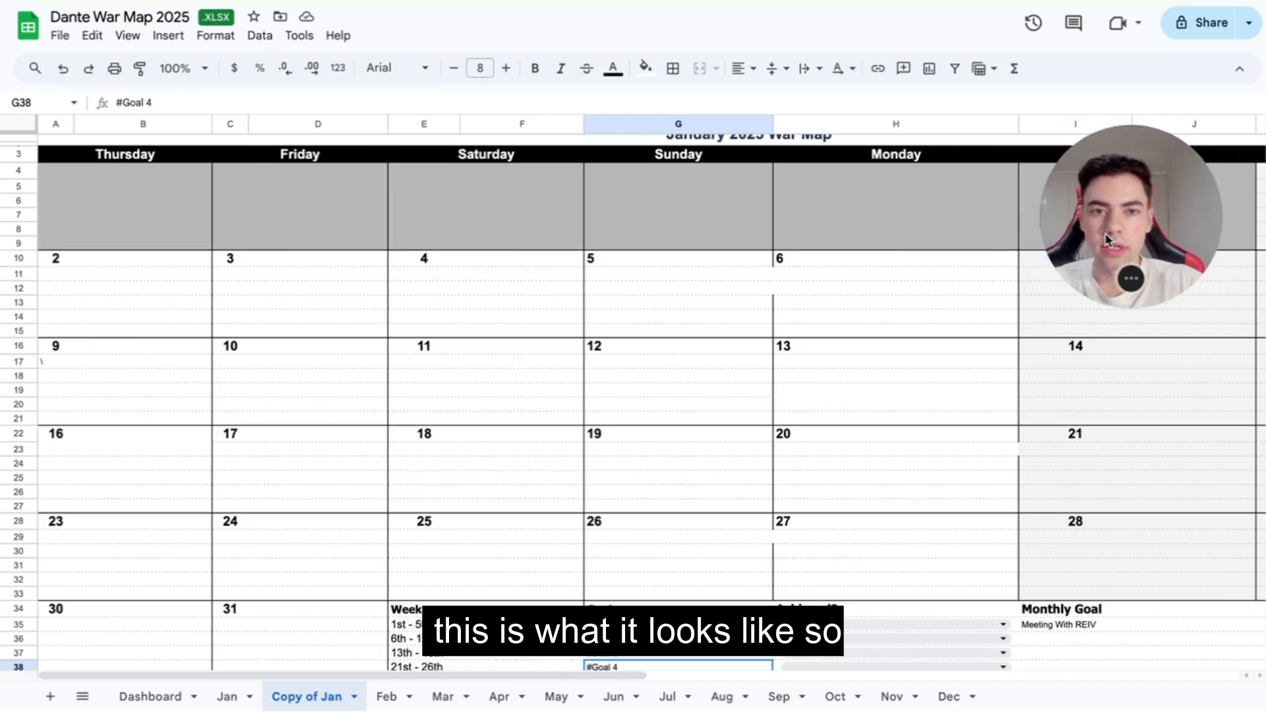
Step: Examine the January calendar layout on the Copy of Jan sheet of Dante War Map 2025, including its goal section
scroll(874, 314, "up", 1)
scroll(873, 314, "down", 2)
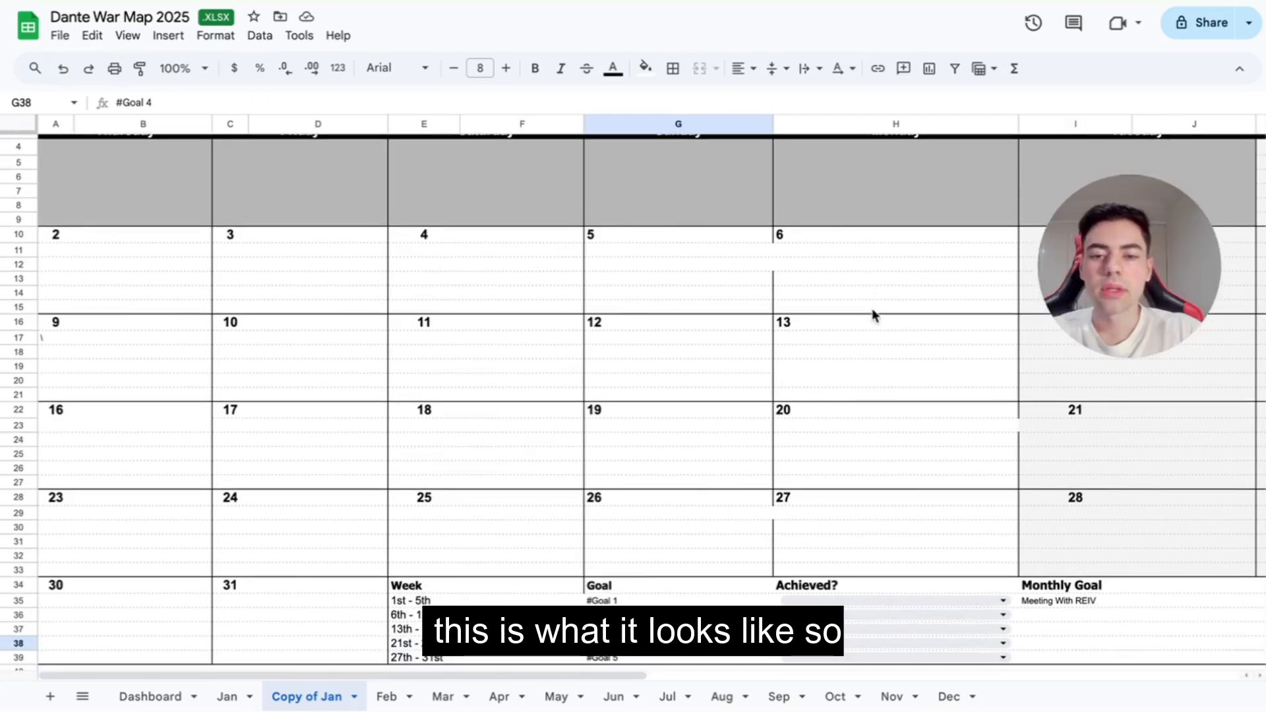
scroll(872, 310, "up", 1)
scroll(872, 310, "down", 1)
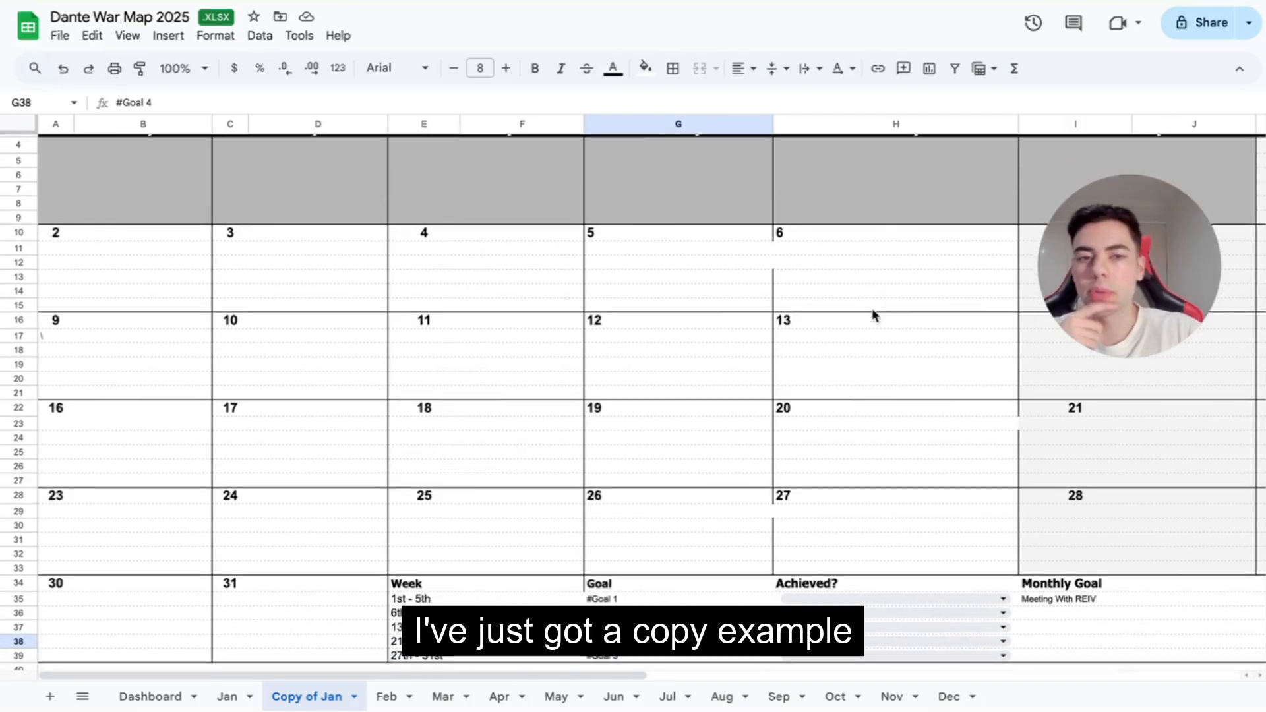
scroll(873, 315, "up", 1)
scroll(873, 315, "up", 1)
scroll(874, 315, "down", 1)
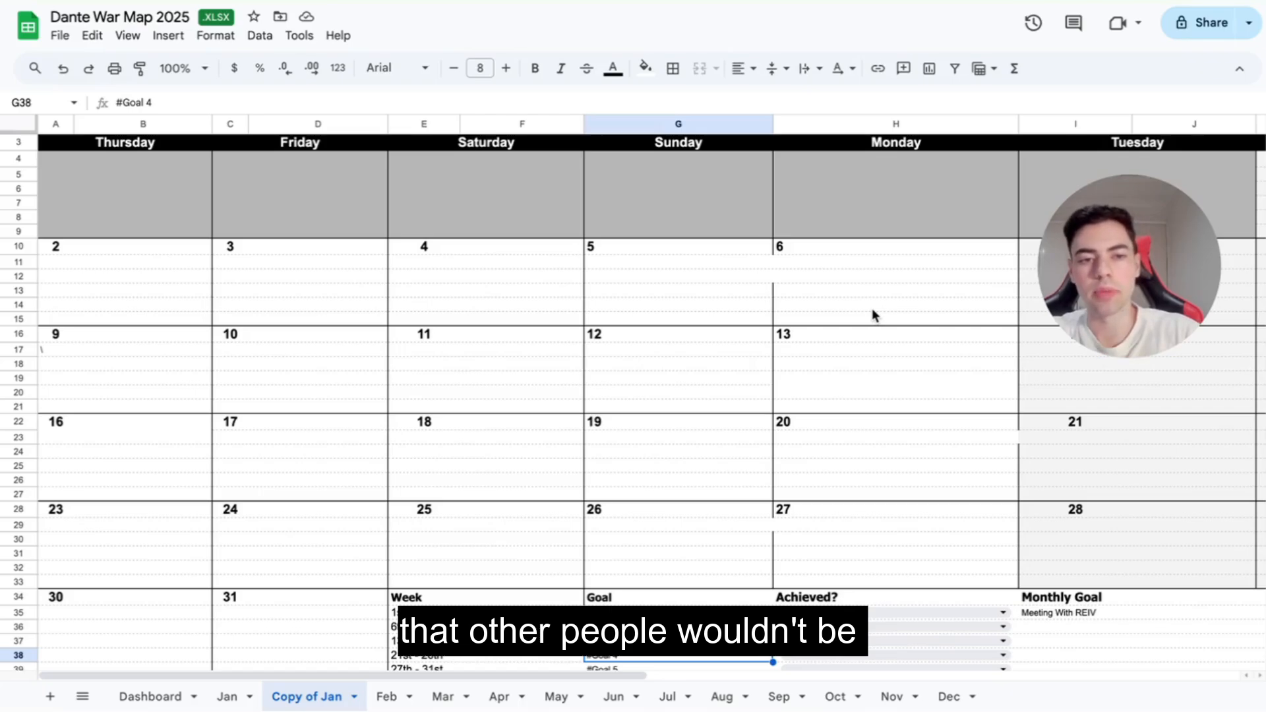
scroll(873, 310, "down", 1)
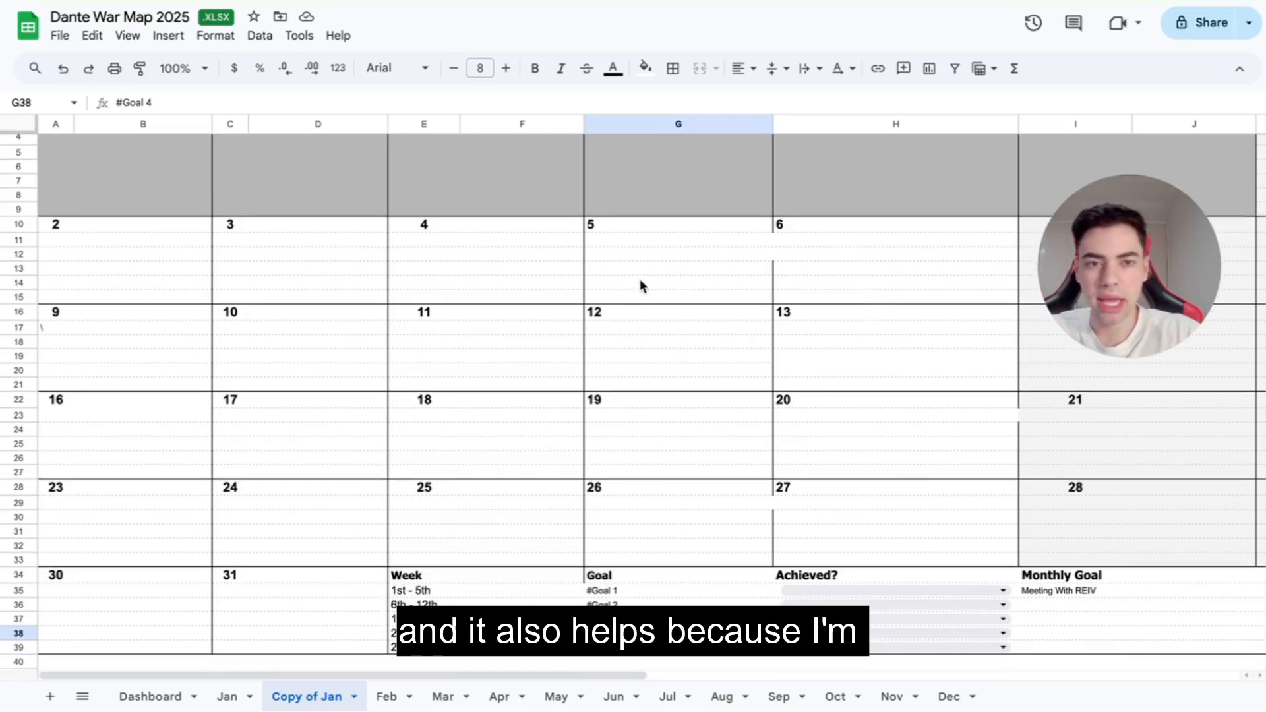
scroll(128, 228, "up", 1)
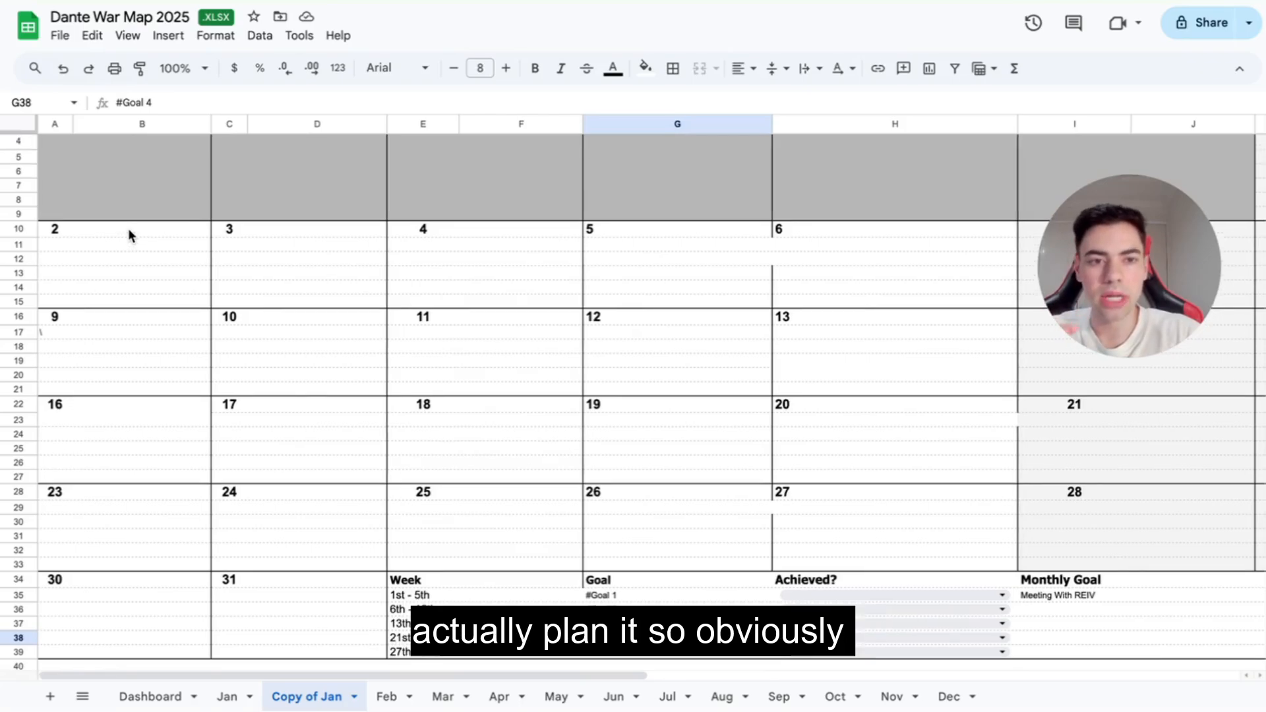
scroll(129, 231, "up", 1)
scroll(128, 231, "down", 1)
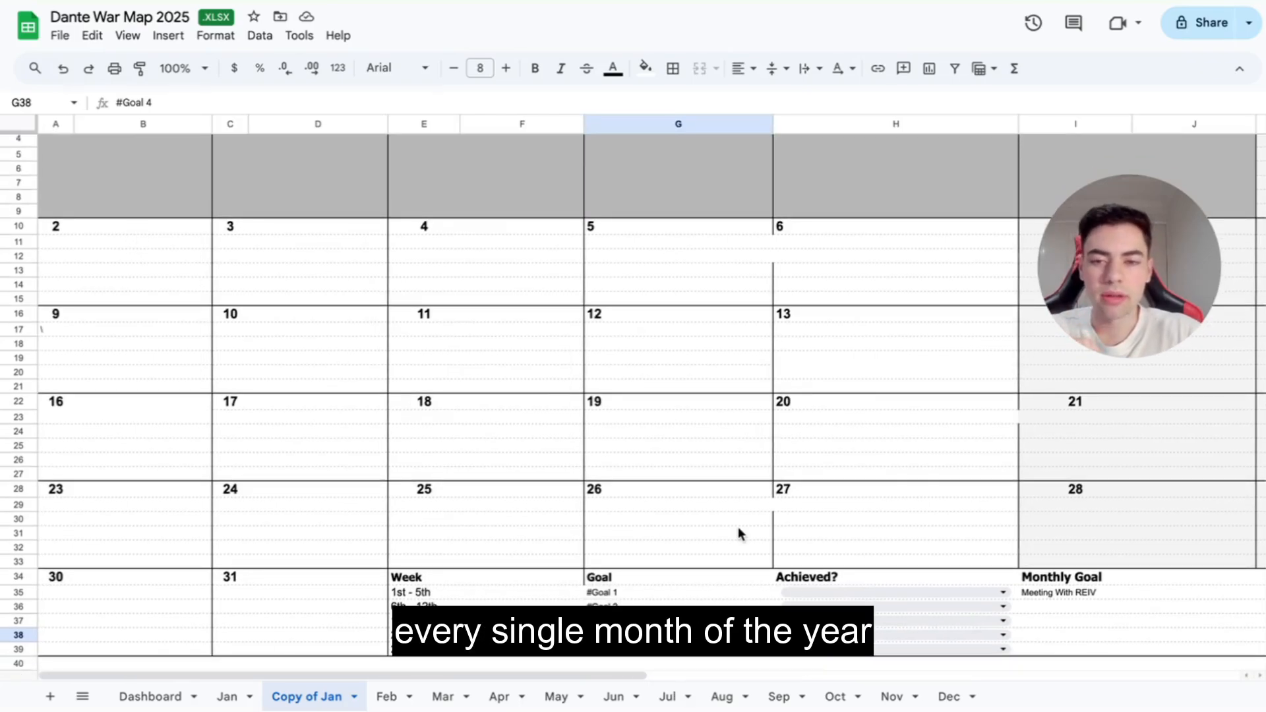
scroll(738, 533, "up", 1)
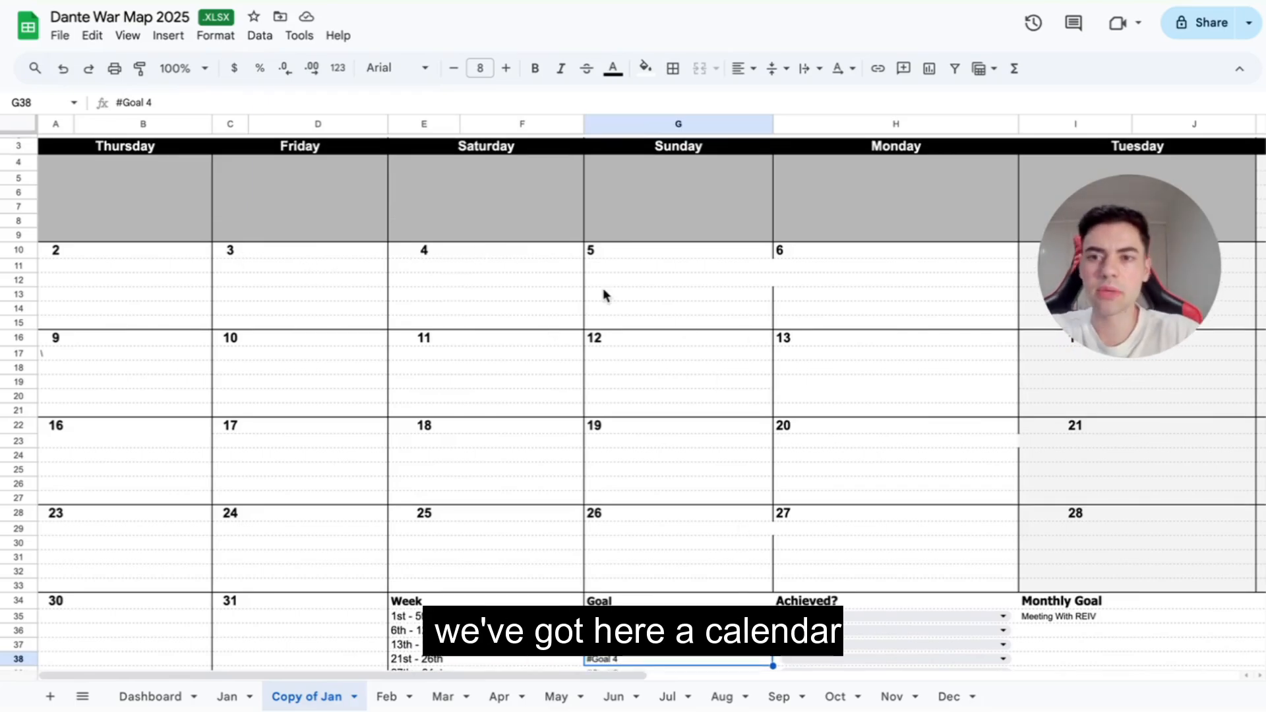
scroll(605, 295, "right", 2)
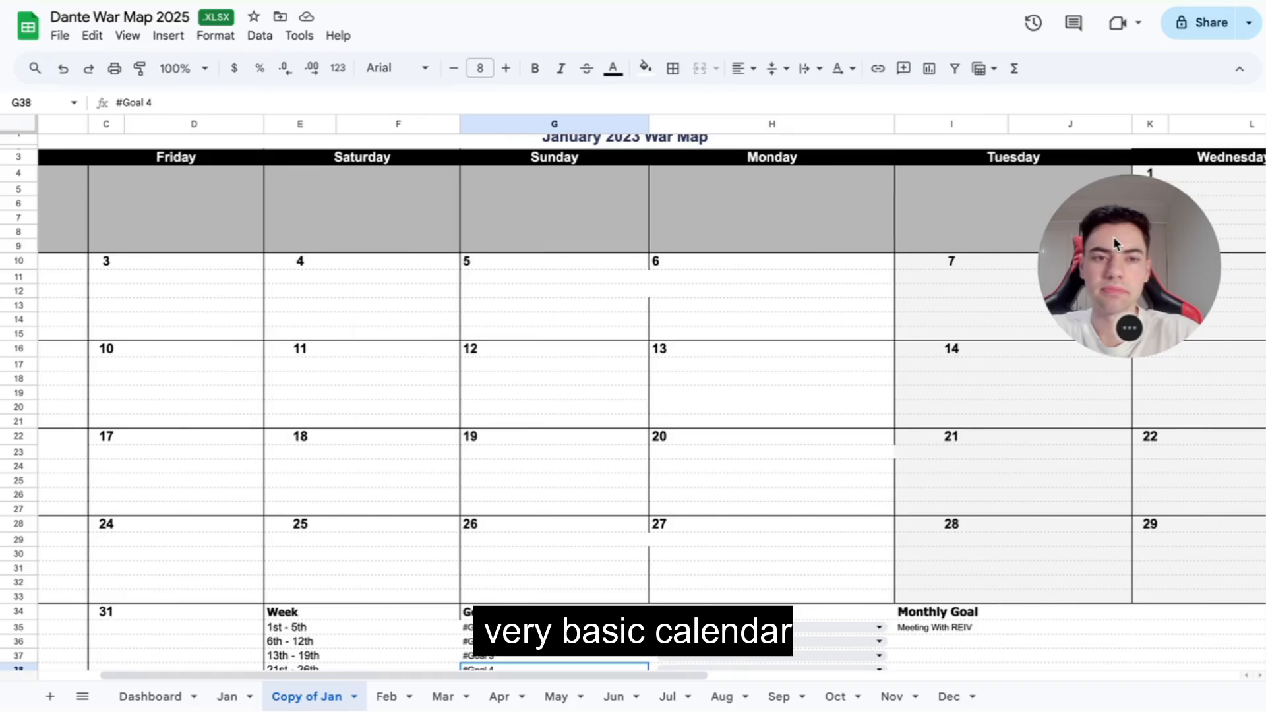
Step: Replace the 1st - 5th weekly goal with "# create all social media accounts fb, tik tok , instagram" and fit column G to the text
scroll(772, 331, "down", 2)
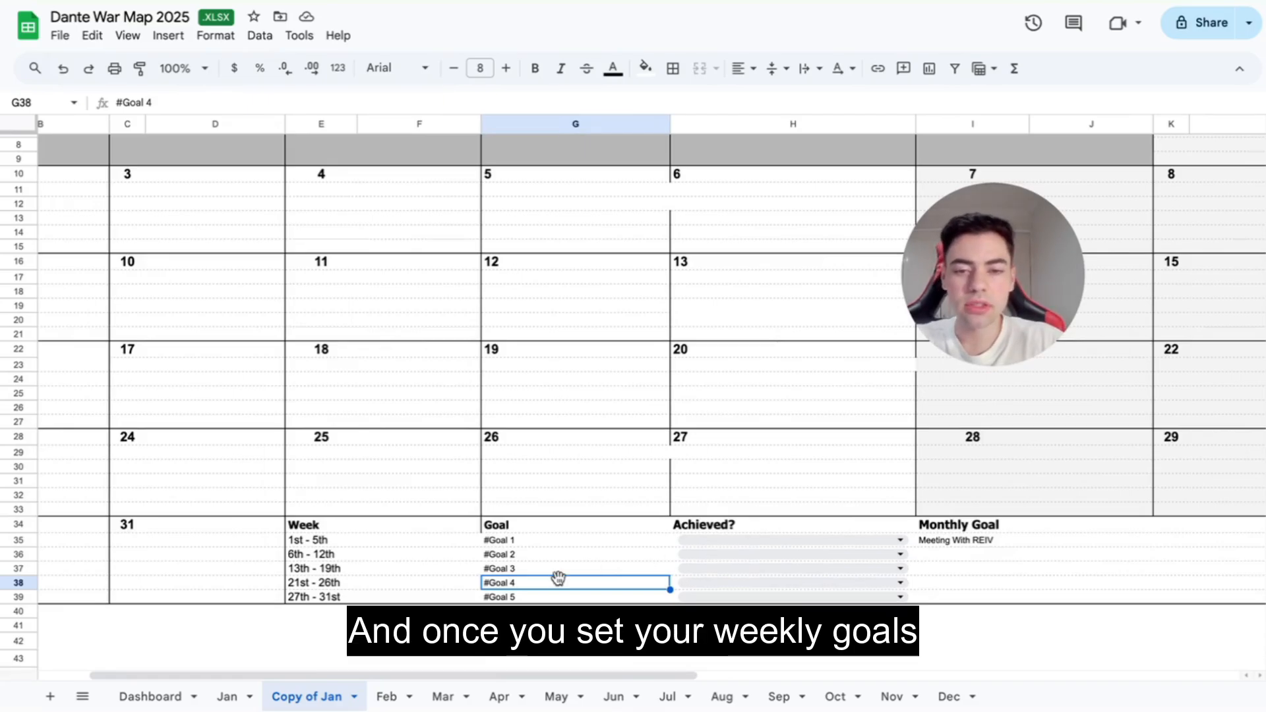
left_click(583, 539)
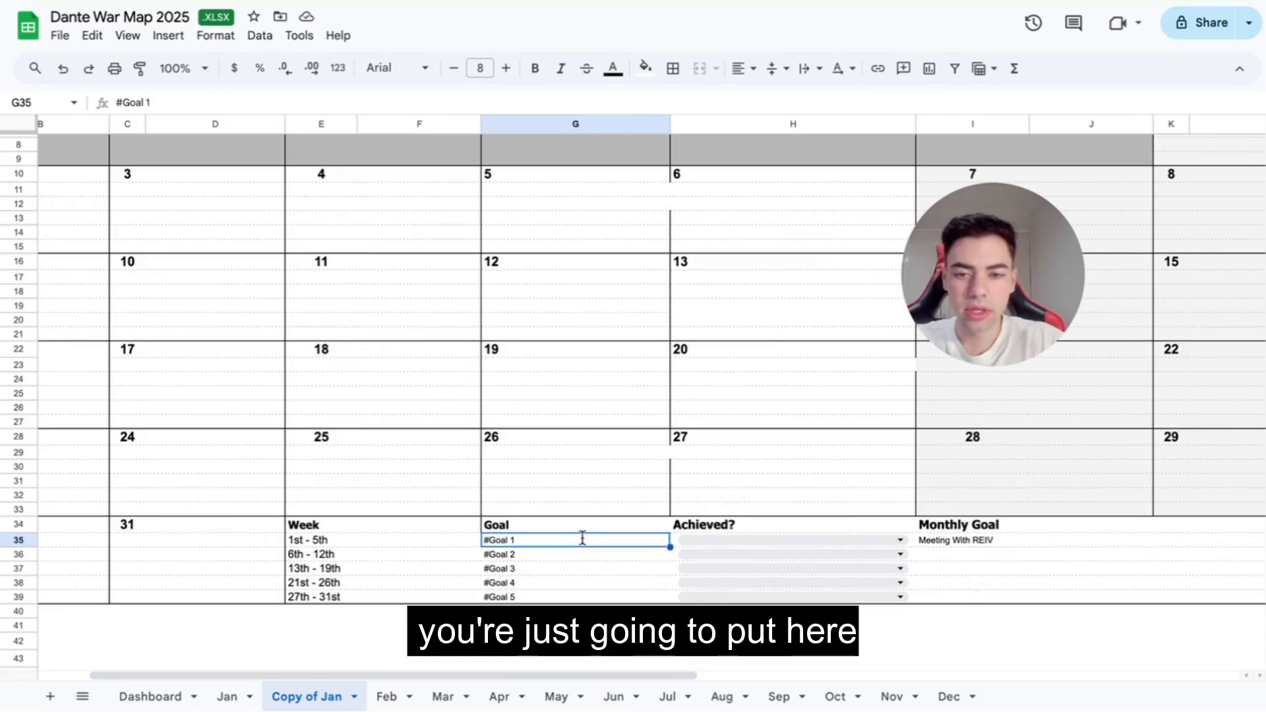
type("#")
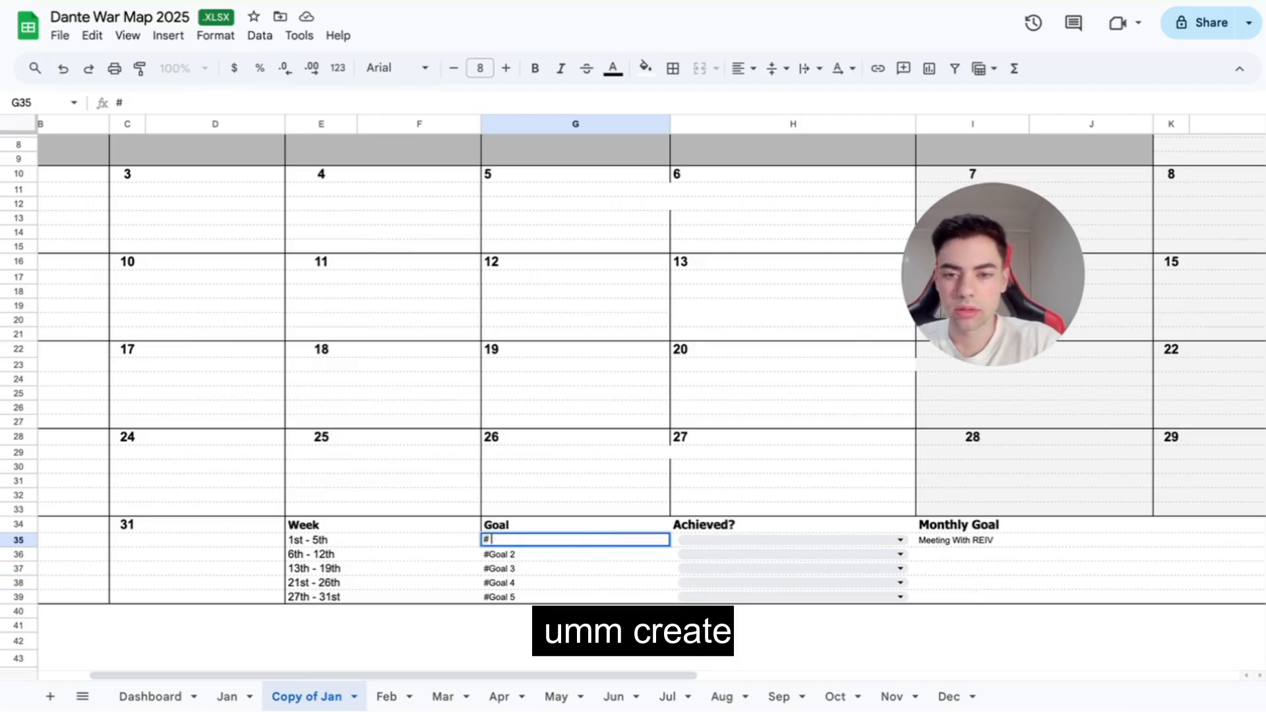
type(" create all social")
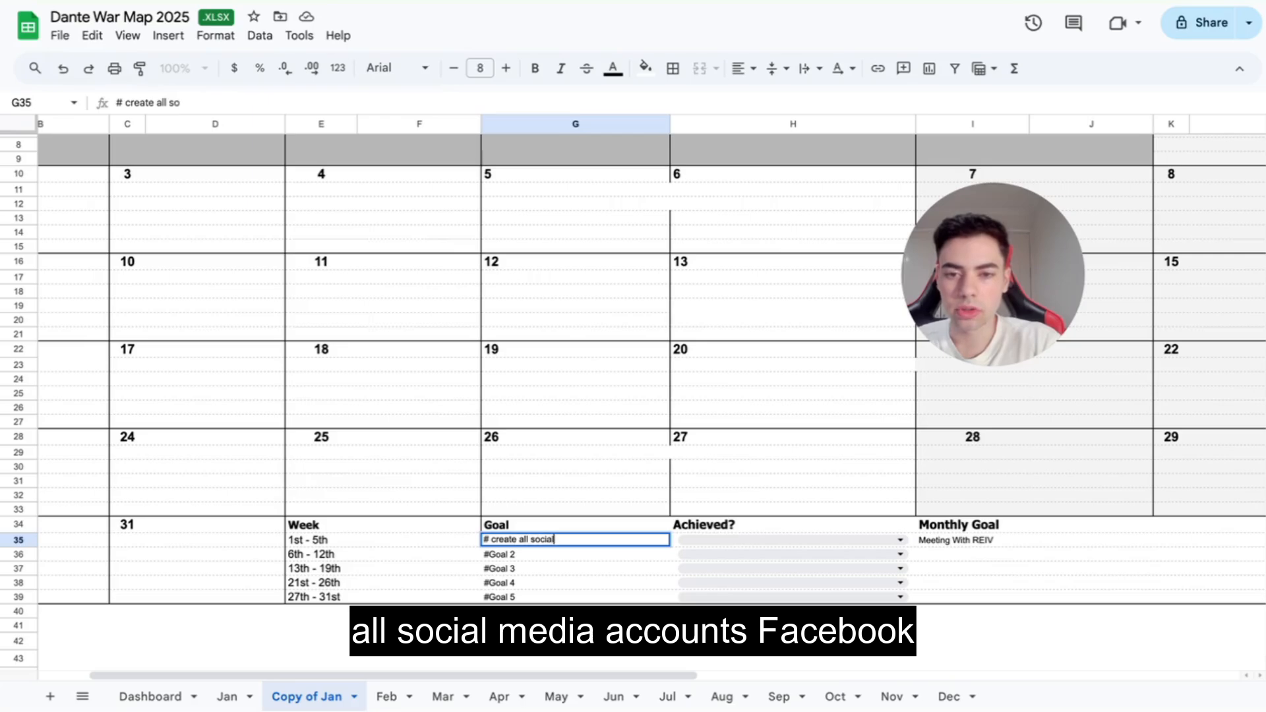
type(" media accounts ")
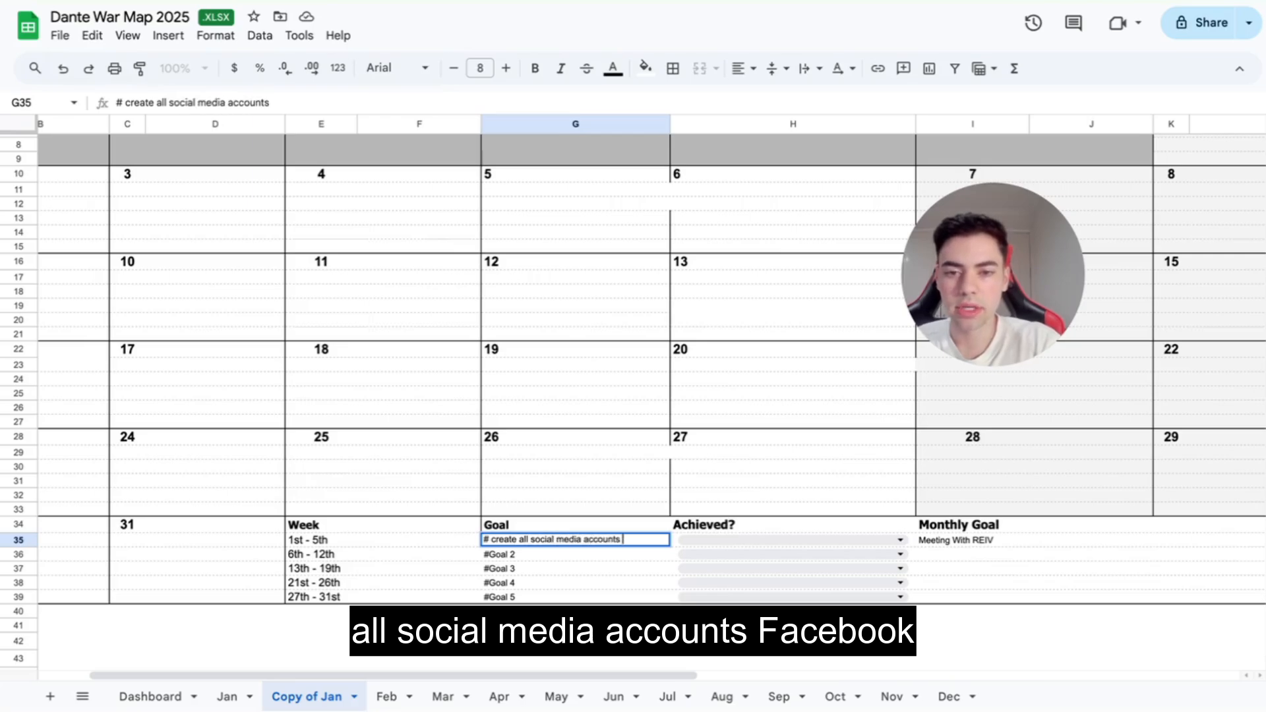
type("fb,")
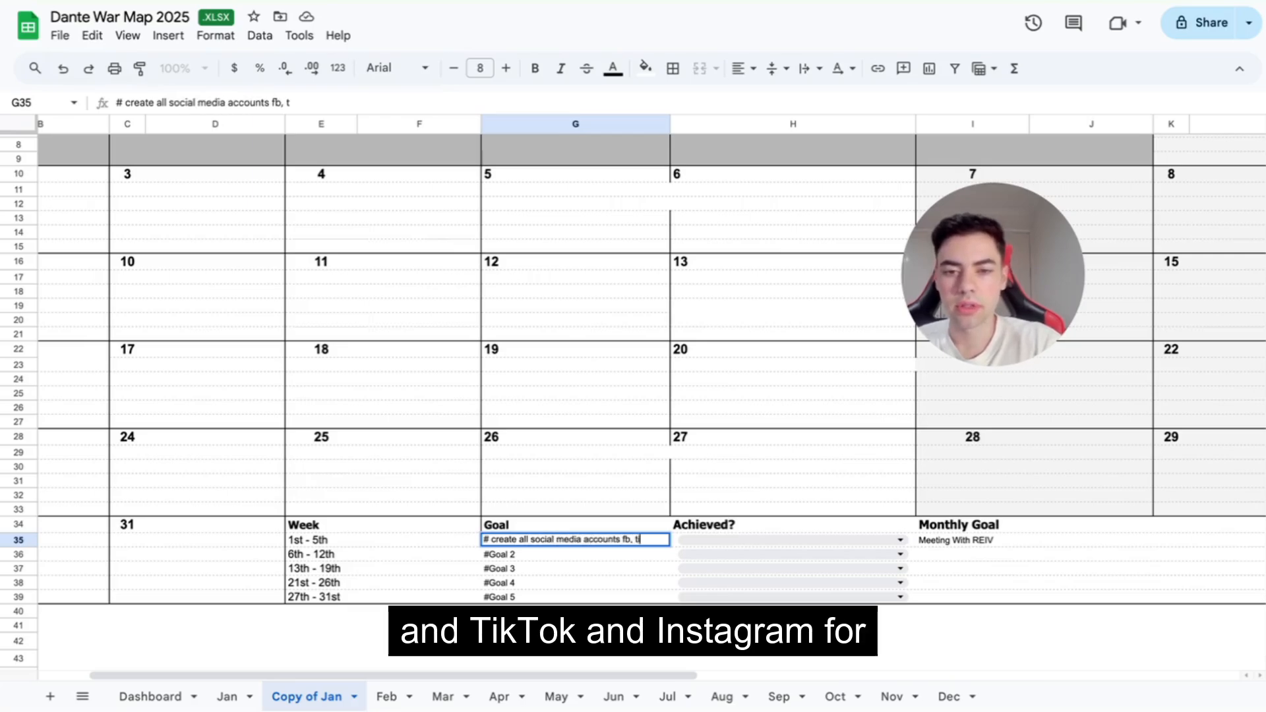
type(" tik tok , instagram")
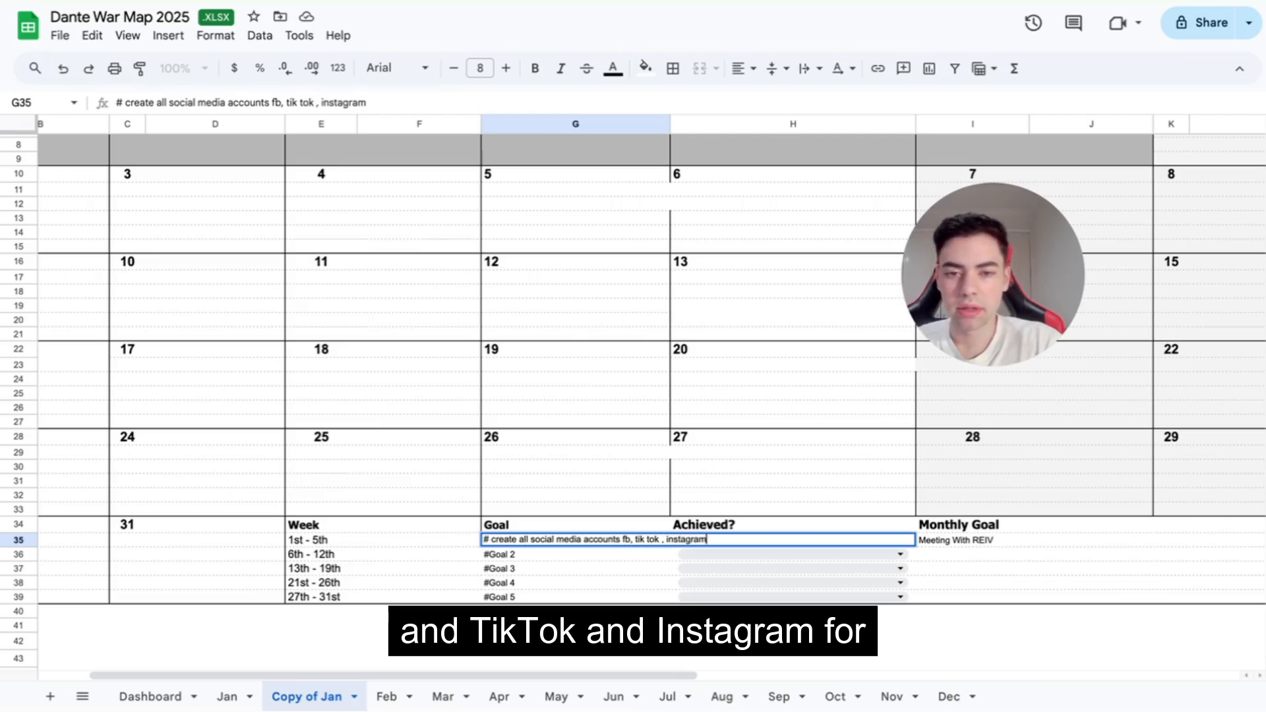
key("Return")
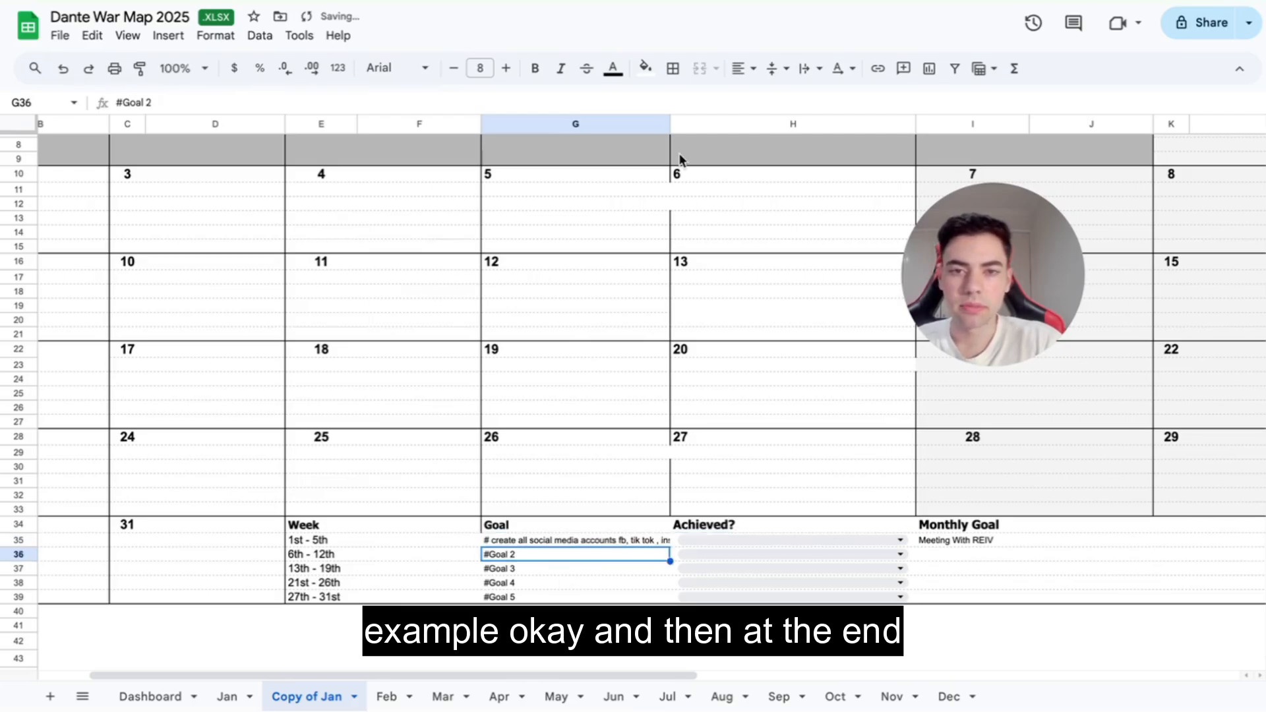
double_click(671, 124)
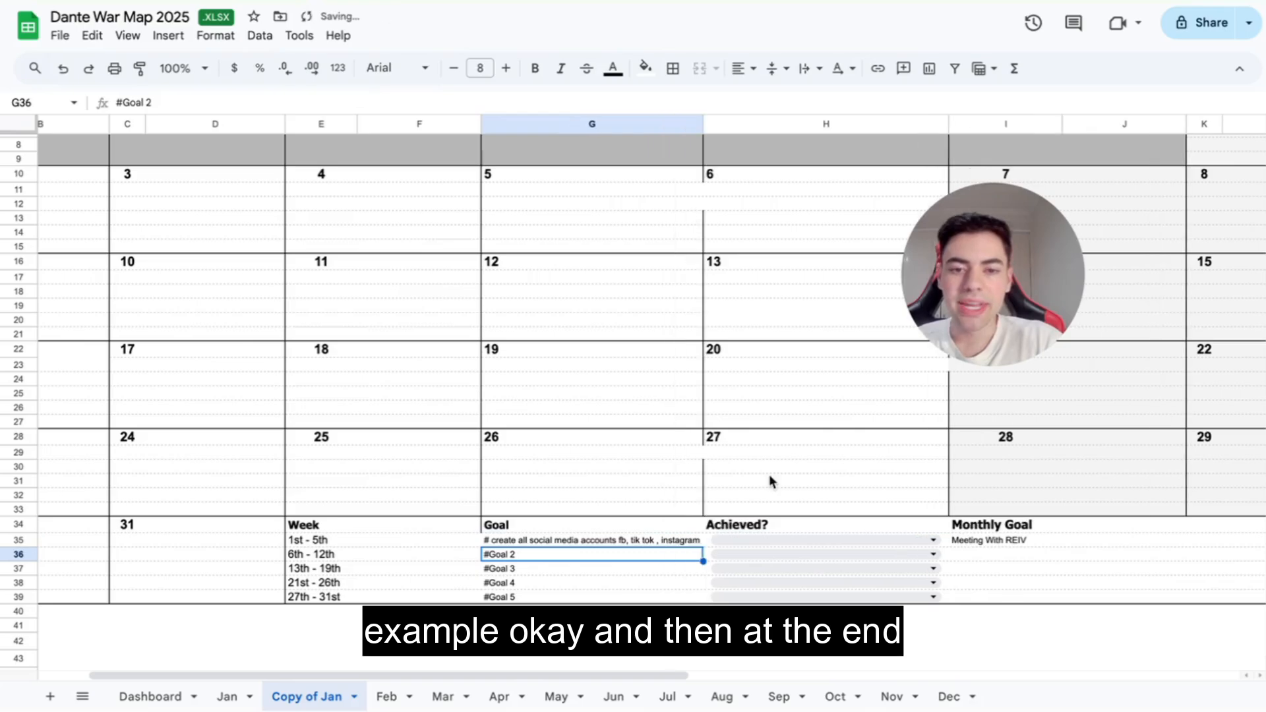
Step: Mark the 1st - 5th goal as True under Achieved?, change it to False, and deselect the cell
left_click(759, 541)
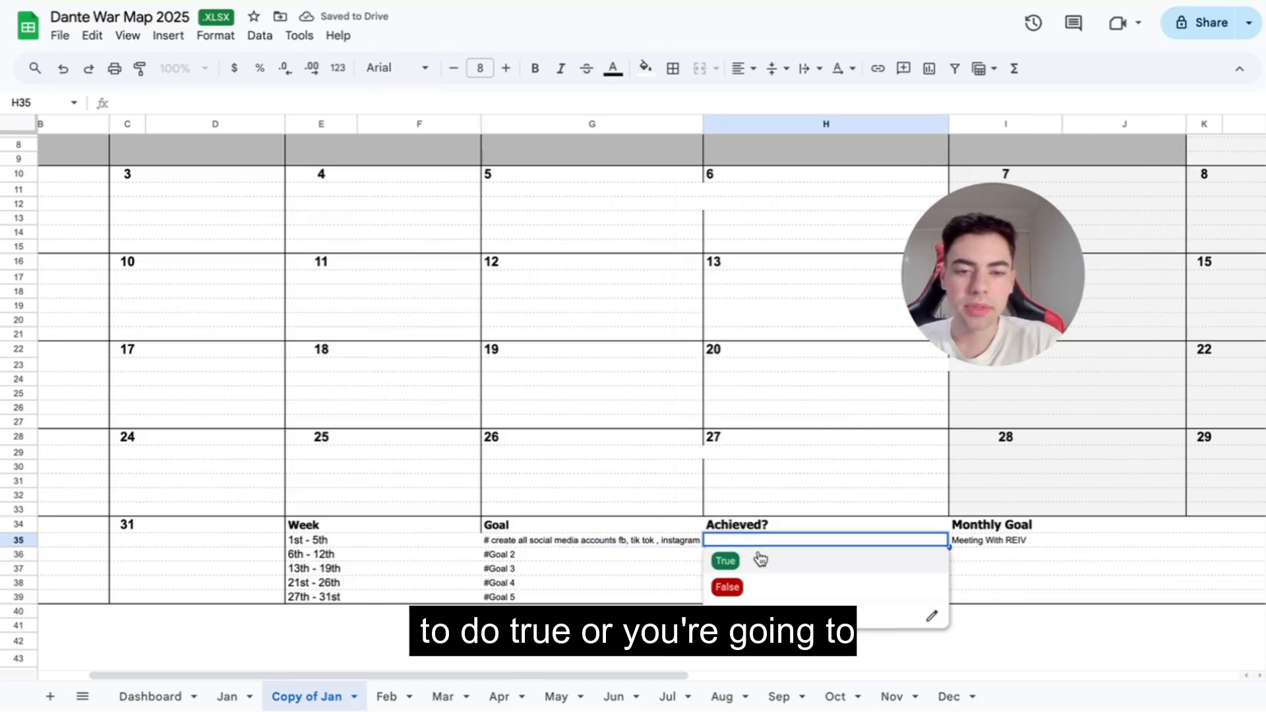
left_click(758, 560)
left_click(757, 540)
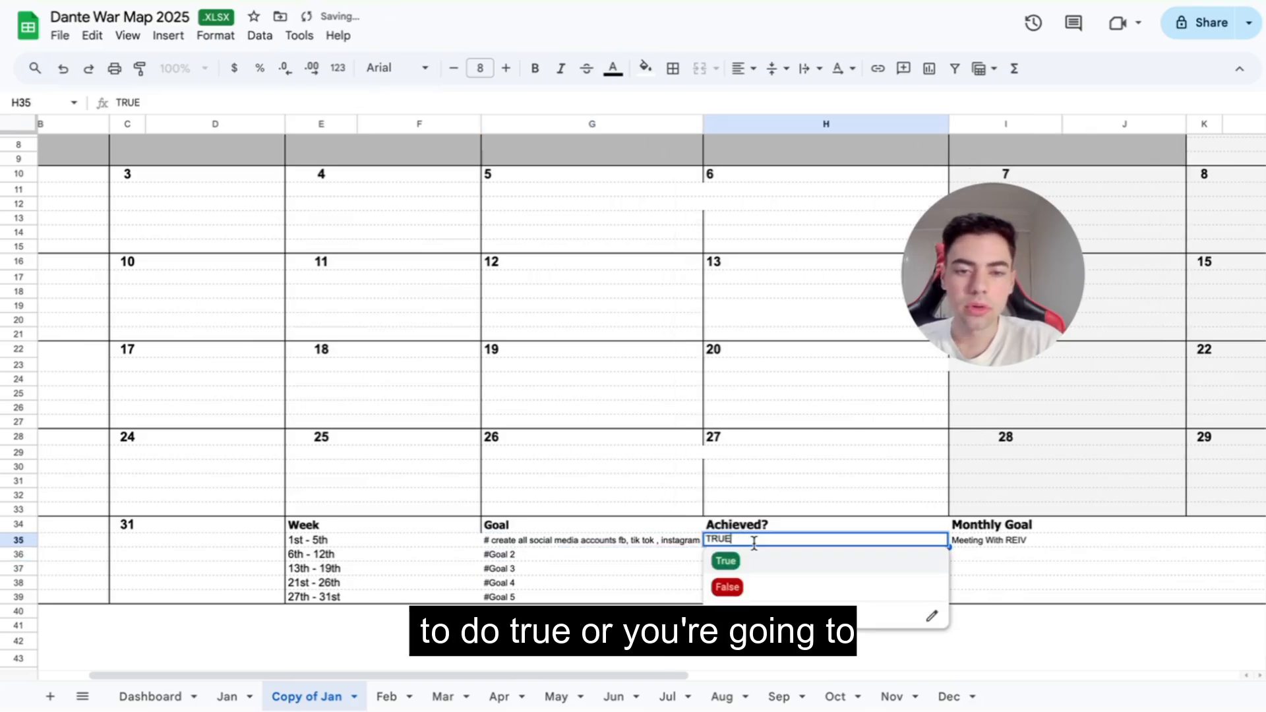
left_click(753, 594)
left_click(198, 618)
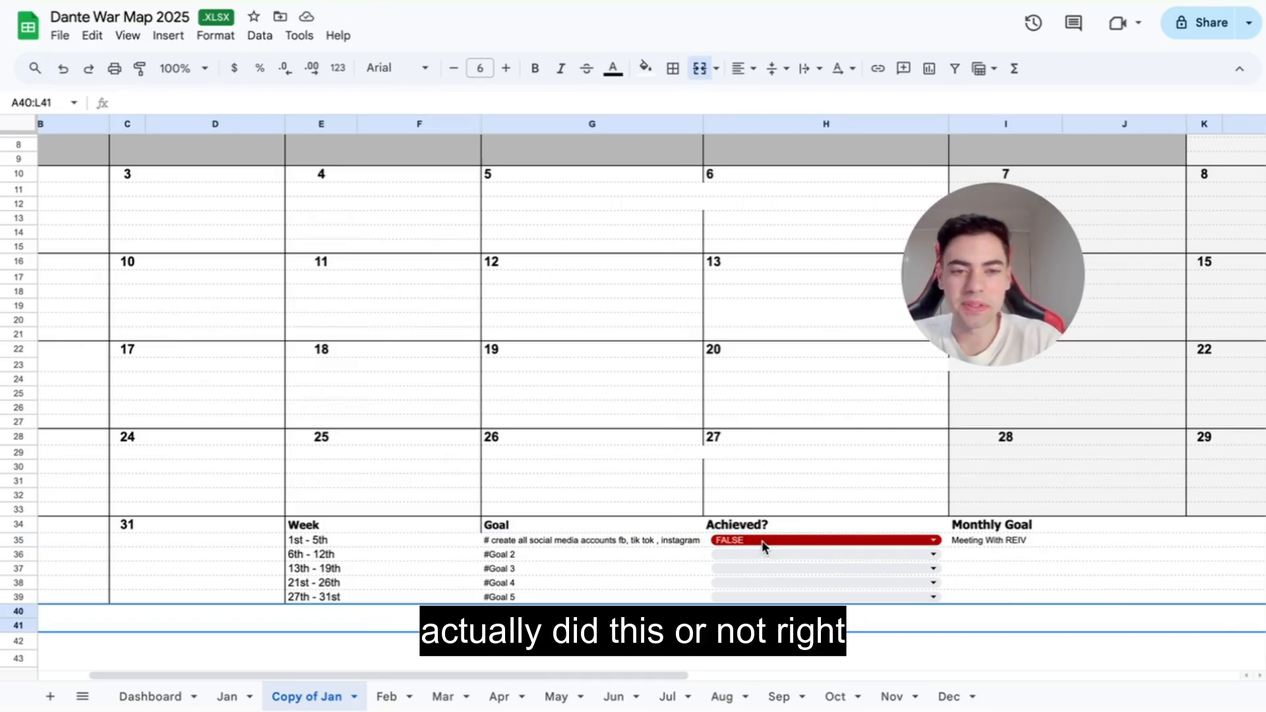
Step: Clear the "Meeting With REIV" entry under Monthly Goal and deselect the cell
left_click(971, 542)
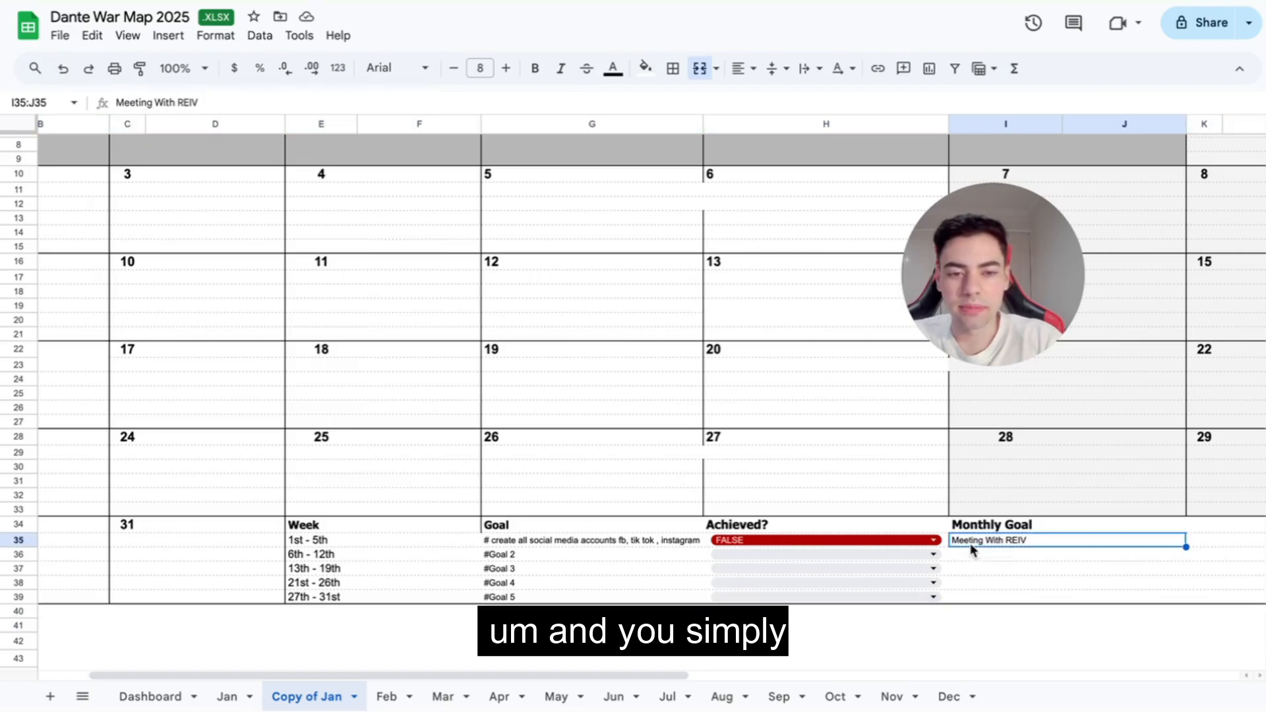
key("Delete")
left_click(949, 615)
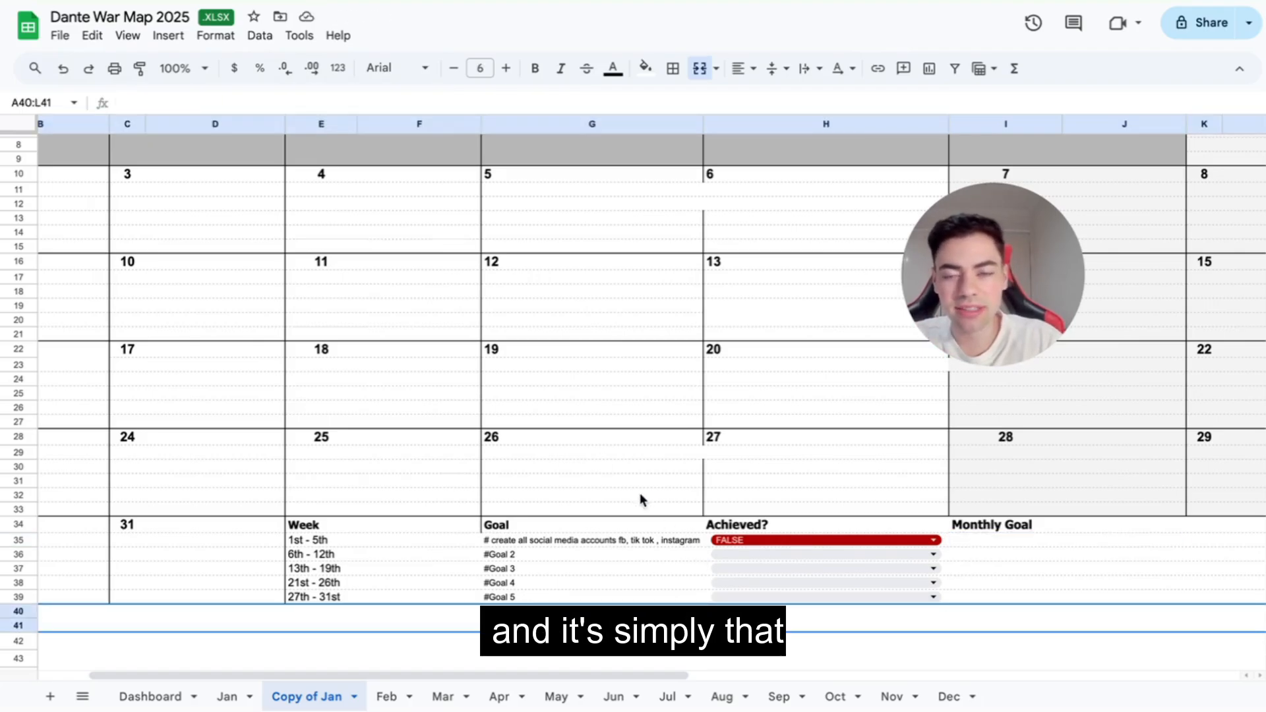
Step: Switch to the My 80/20 Rule spreadsheet and go through the 20% Activities entries from Cold outreach to Building sales funnels
scroll(535, 399, "up", 1)
scroll(535, 400, "left", 2)
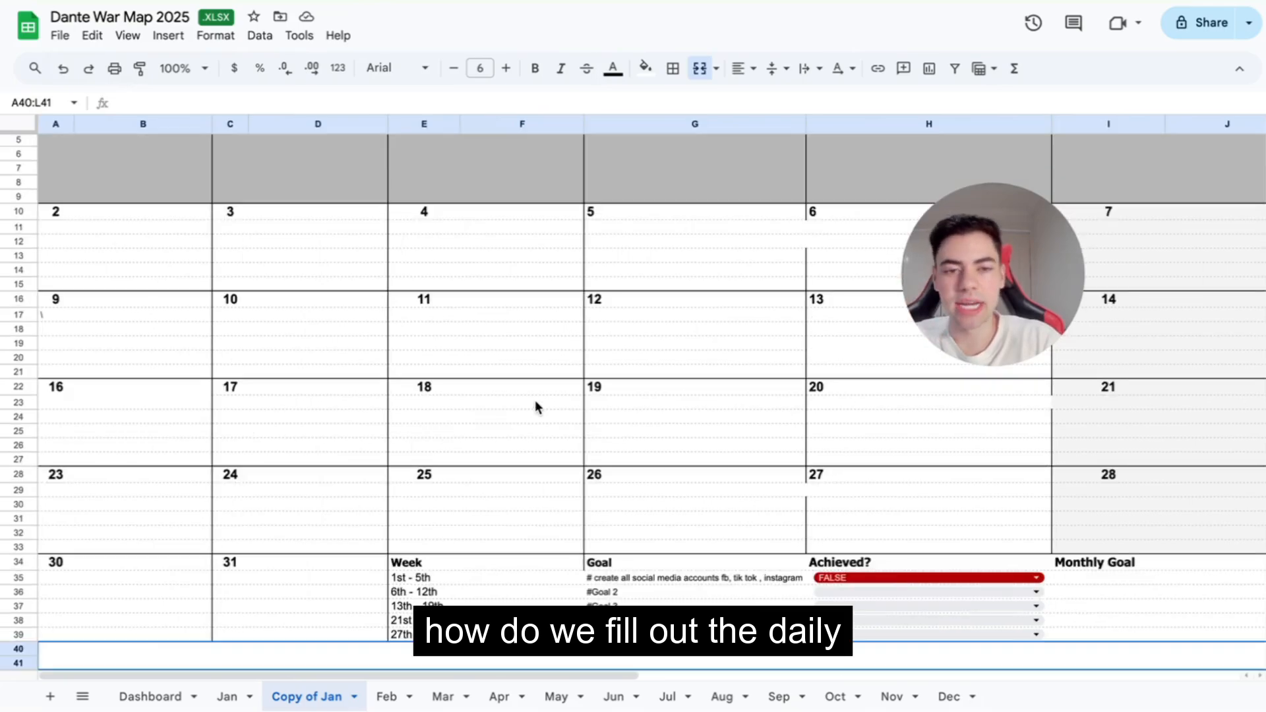
scroll(535, 407, "up", 1)
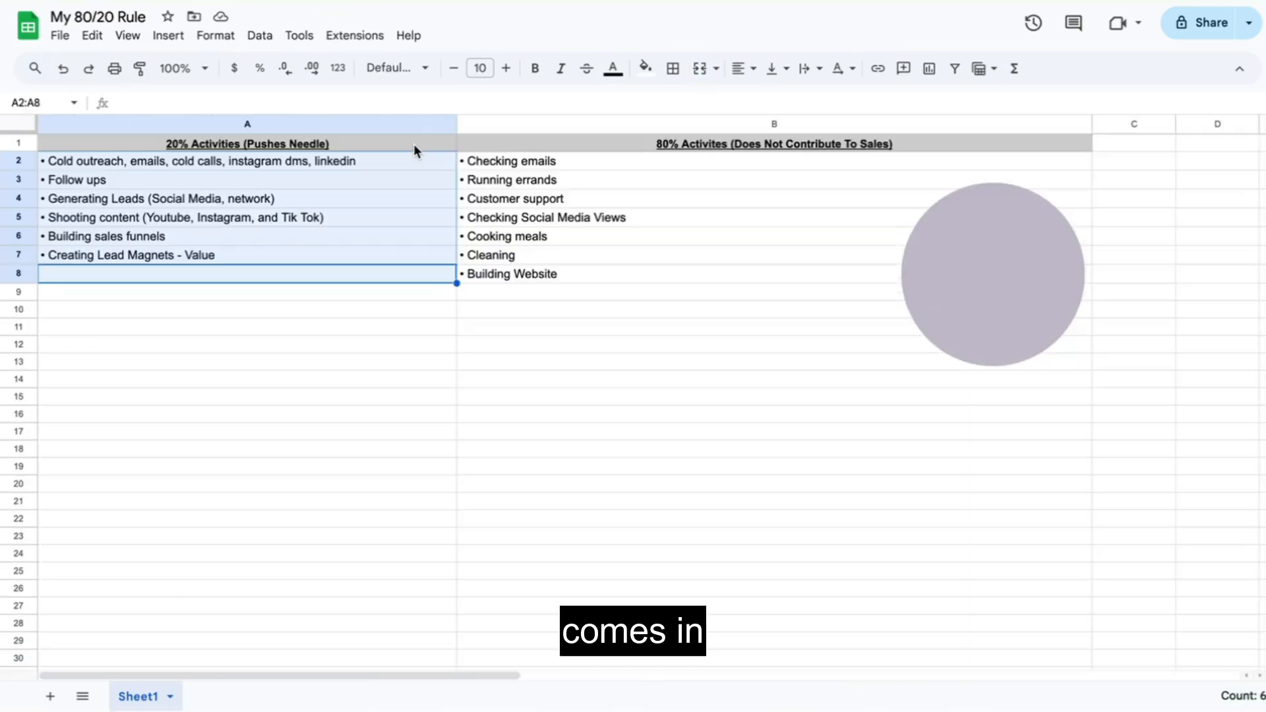
left_click(530, 455)
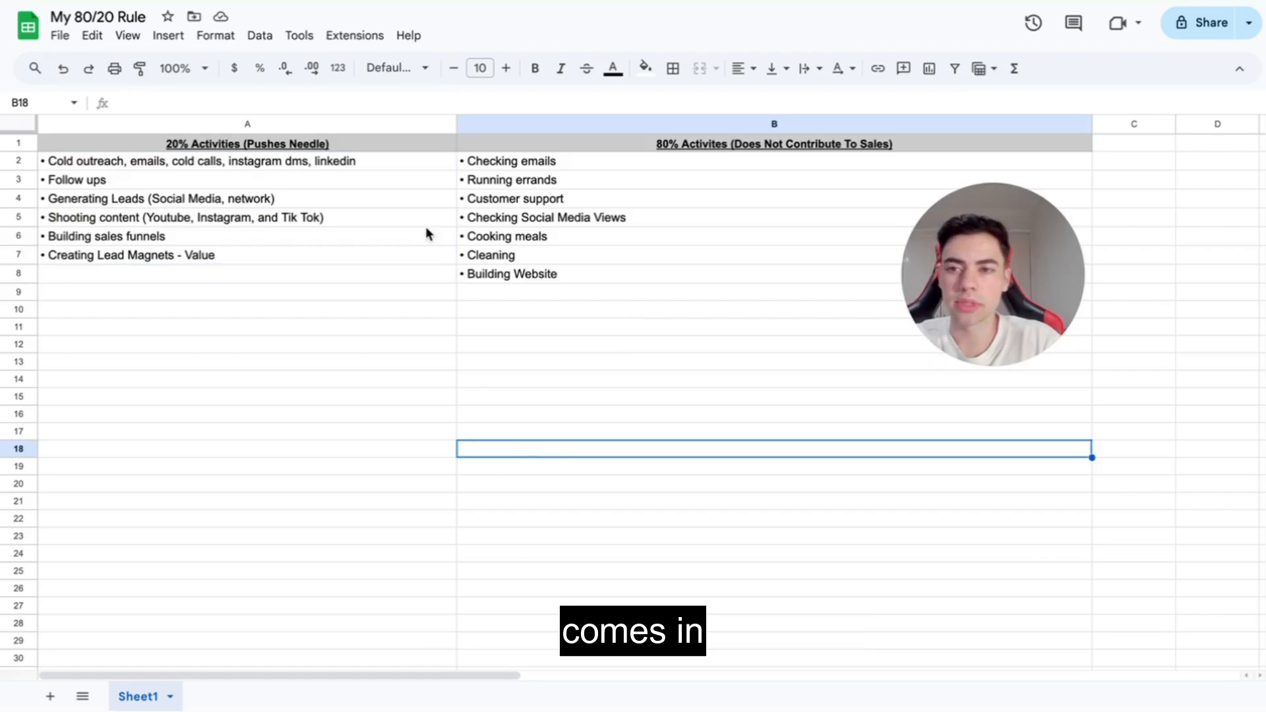
left_click(310, 169)
key("Down")
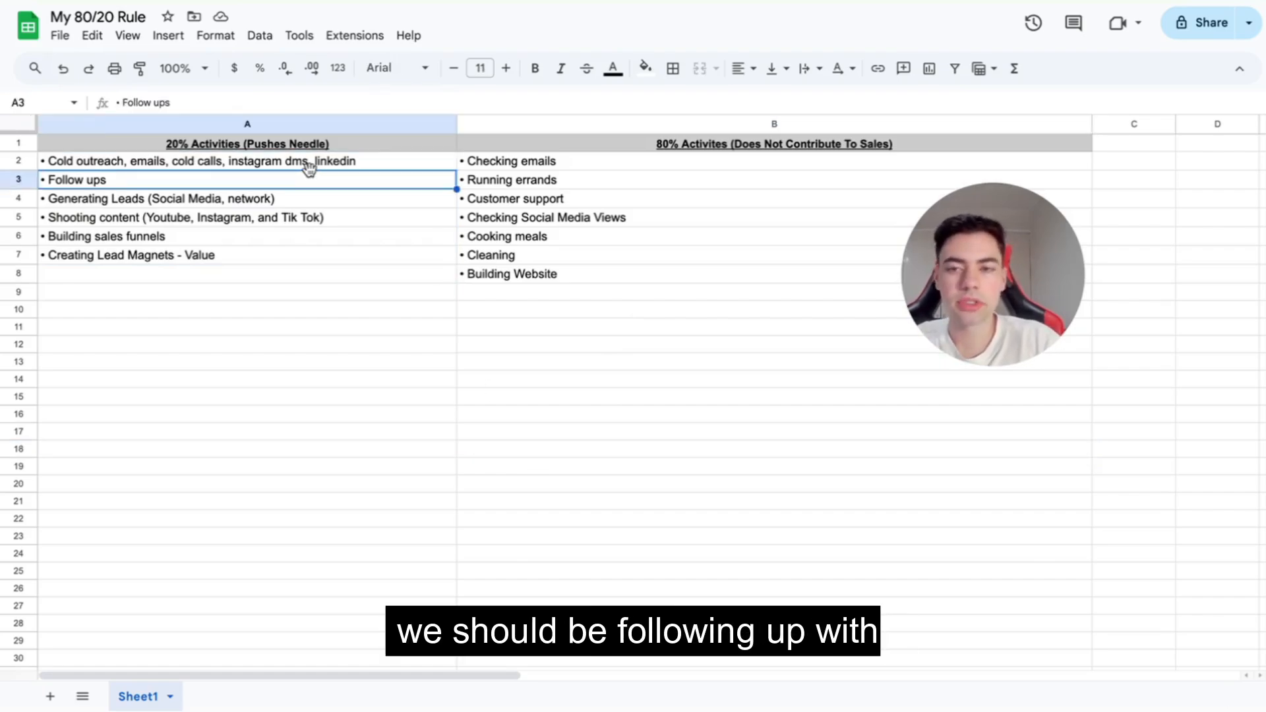
key("Down")
key("Down")
key("Down")
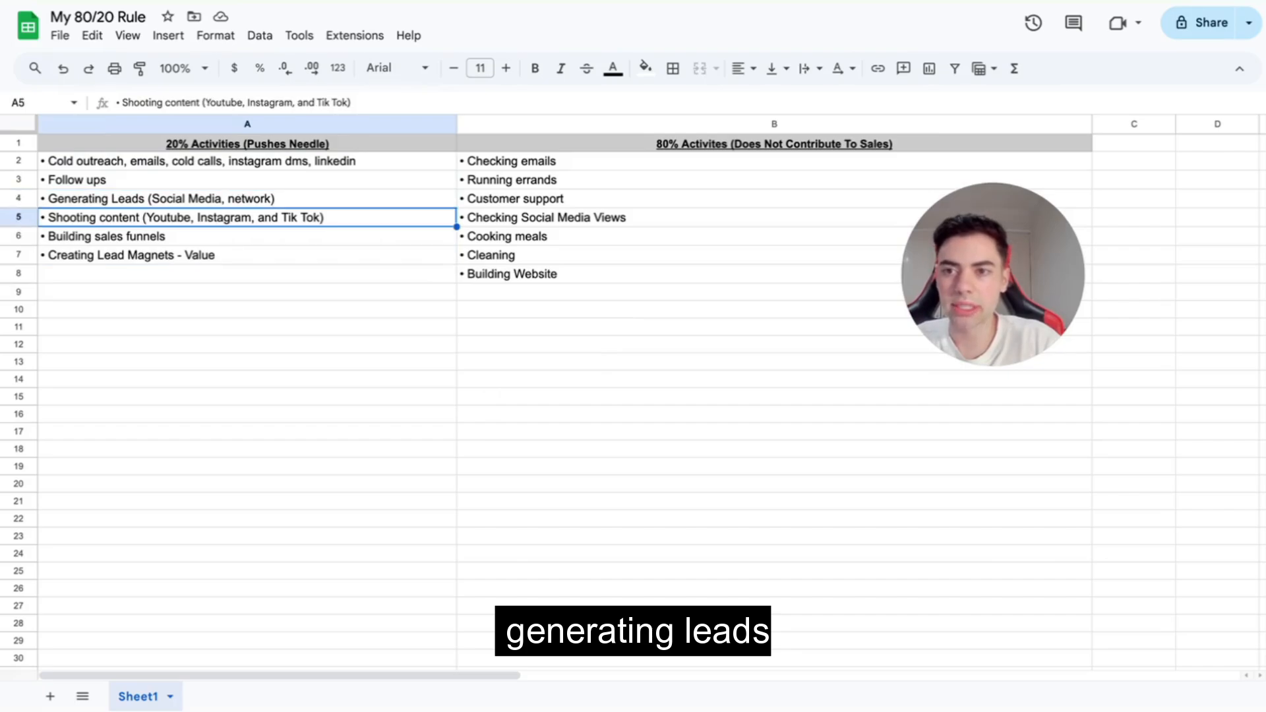
key("Down")
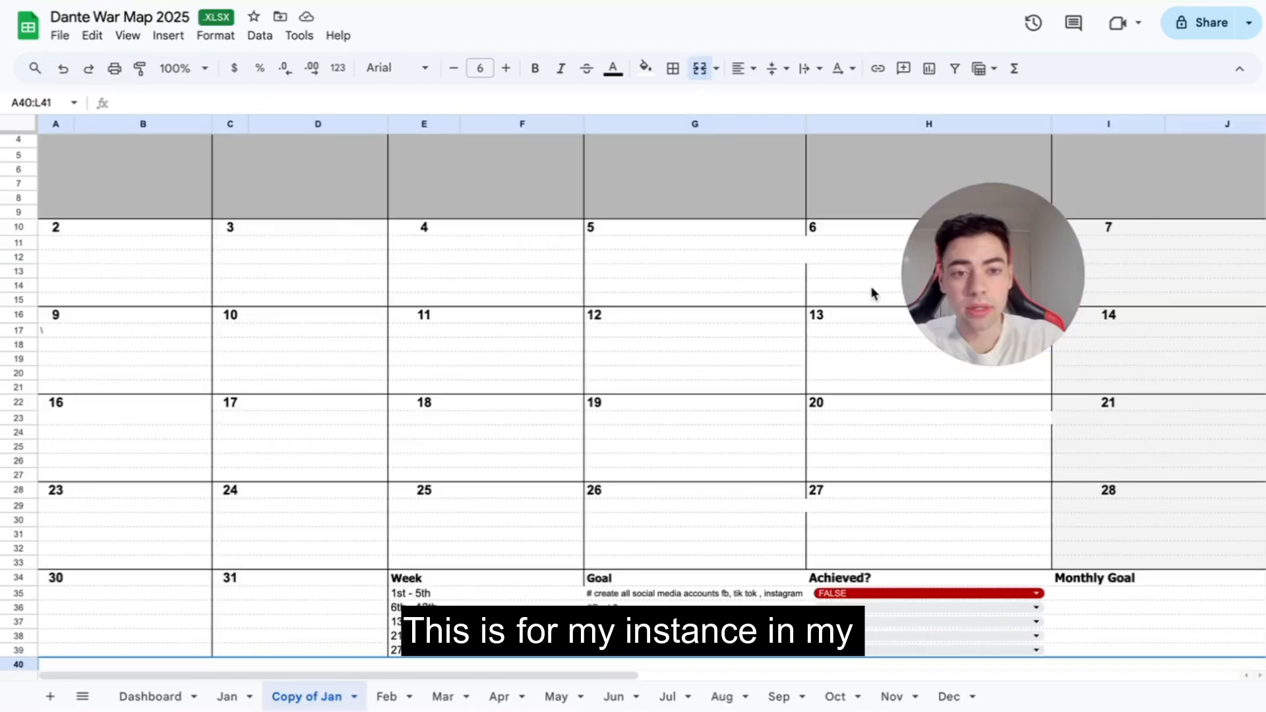
Step: Return to Dante War Map 2025 and enter "Scrapping 1000 Leads Of the interent" as the first task under Wednesday, January 1
scroll(266, 283, "up", 3)
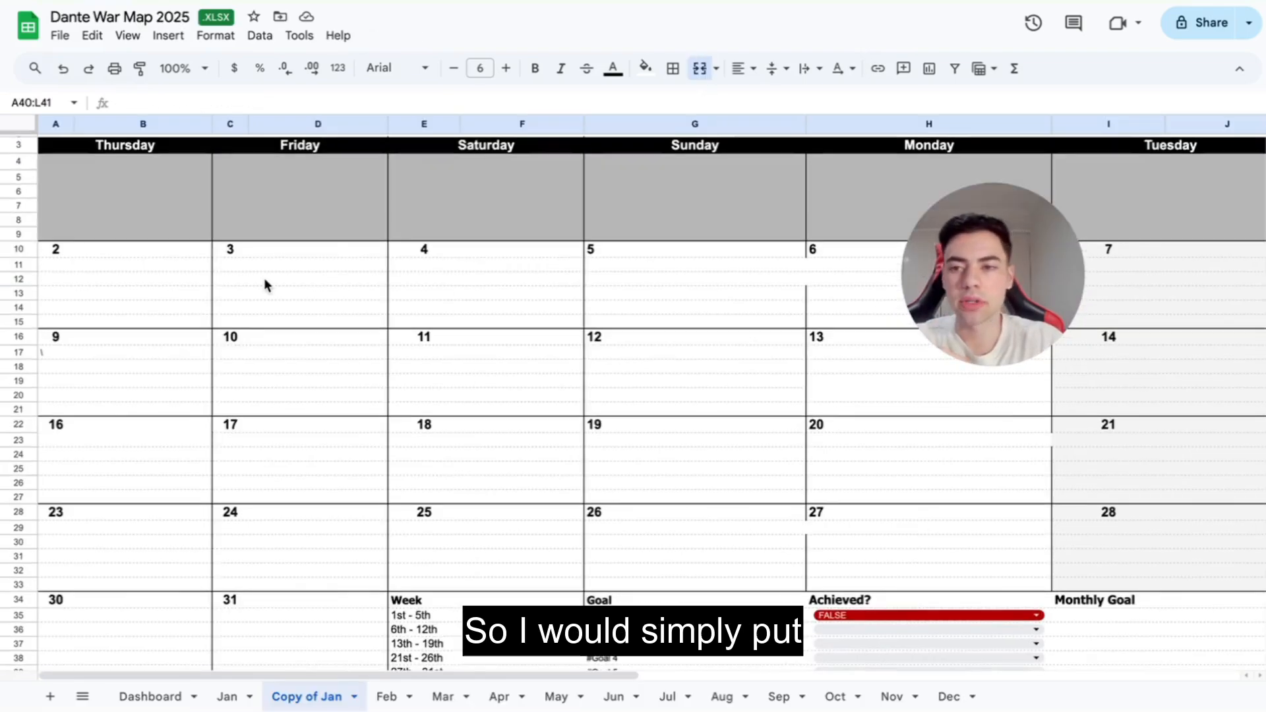
scroll(396, 277, "right", 3)
scroll(396, 277, "down", 1)
scroll(394, 279, "right", 6)
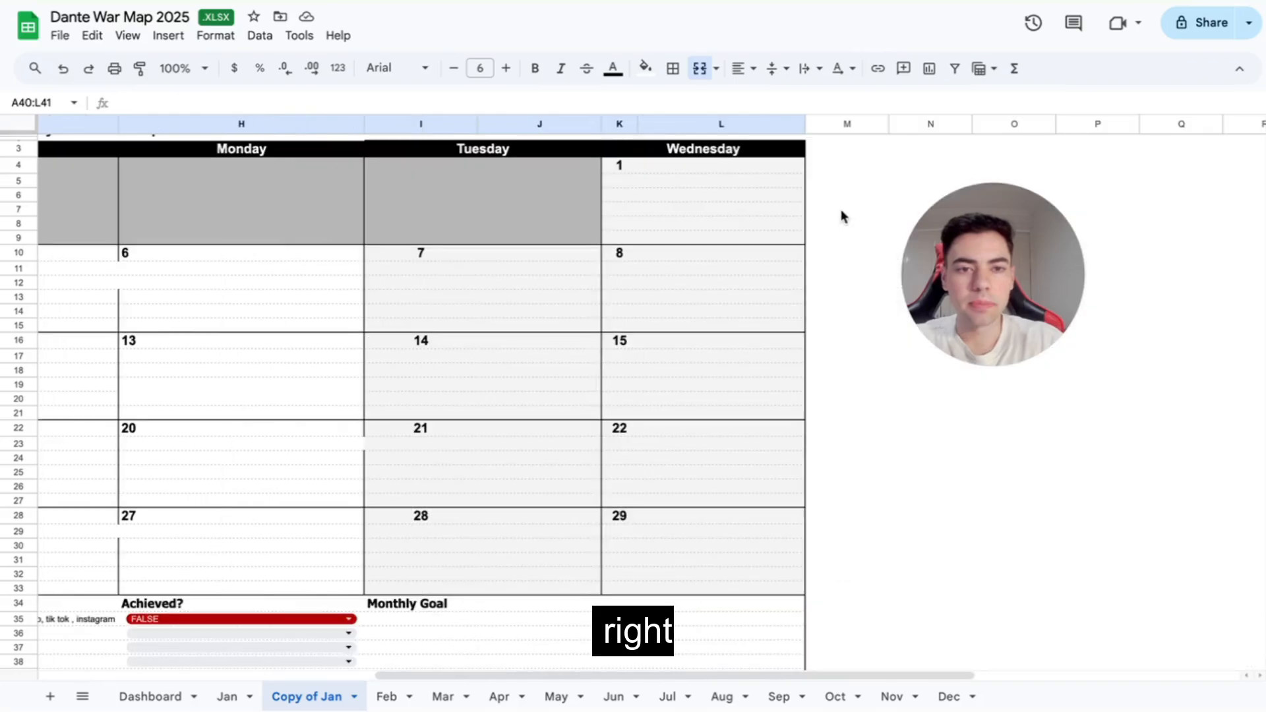
left_click(686, 170)
left_click(651, 181)
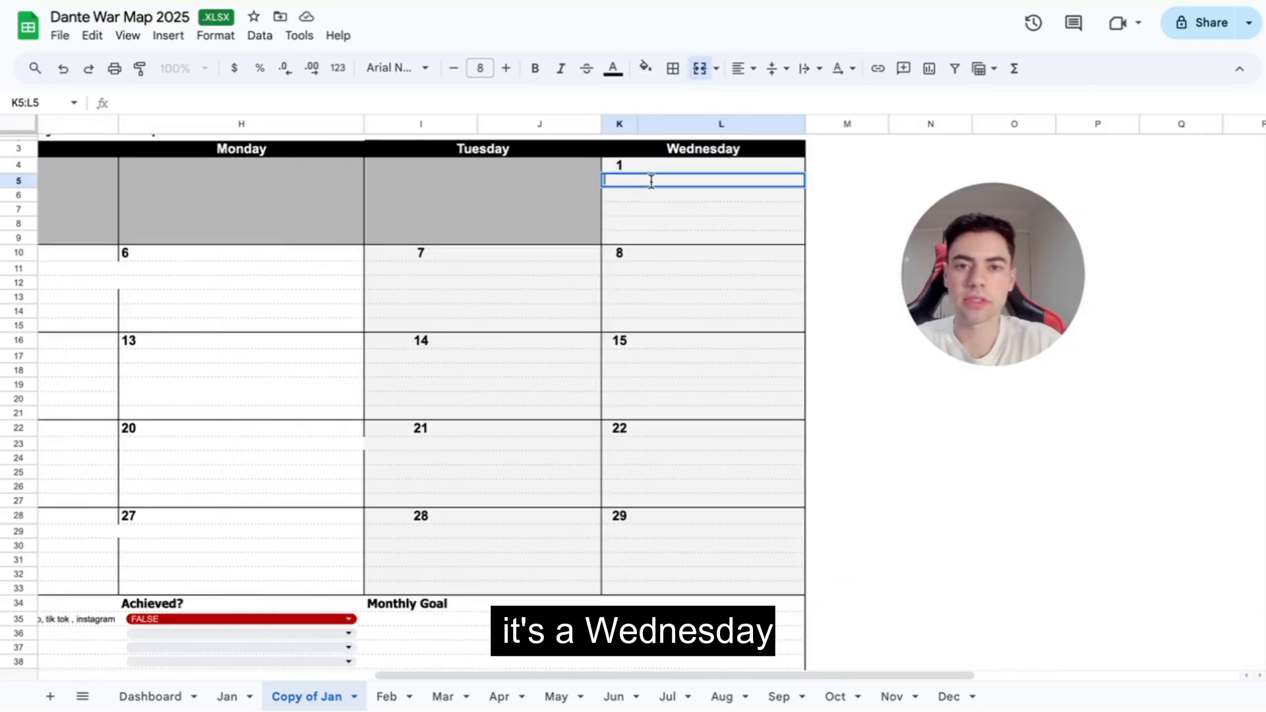
type("cra")
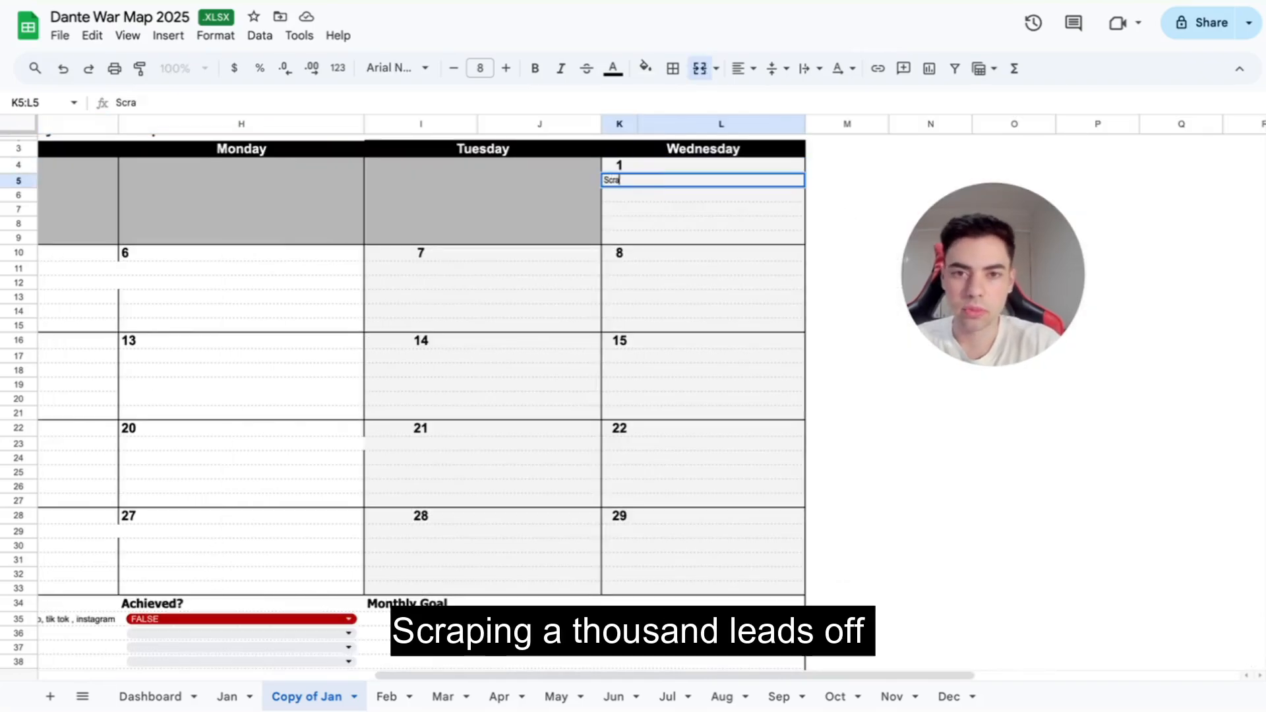
type("pping 1000")
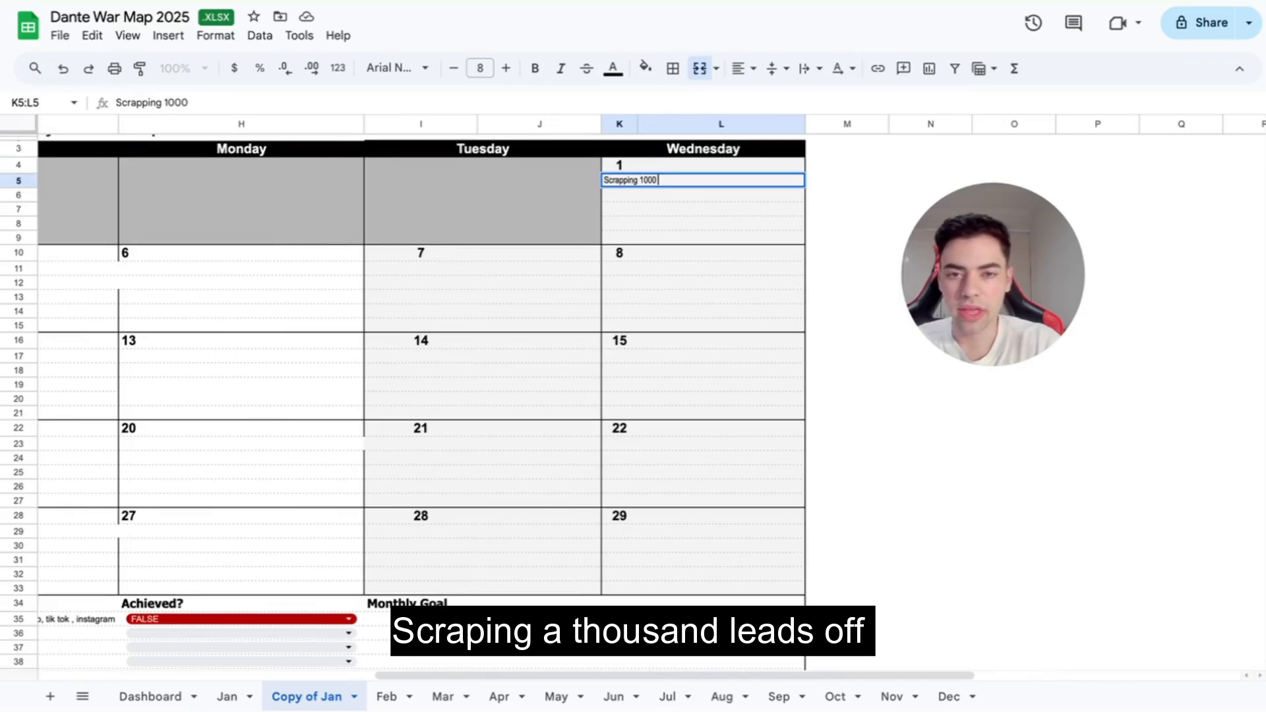
type(" Leads Of the interent")
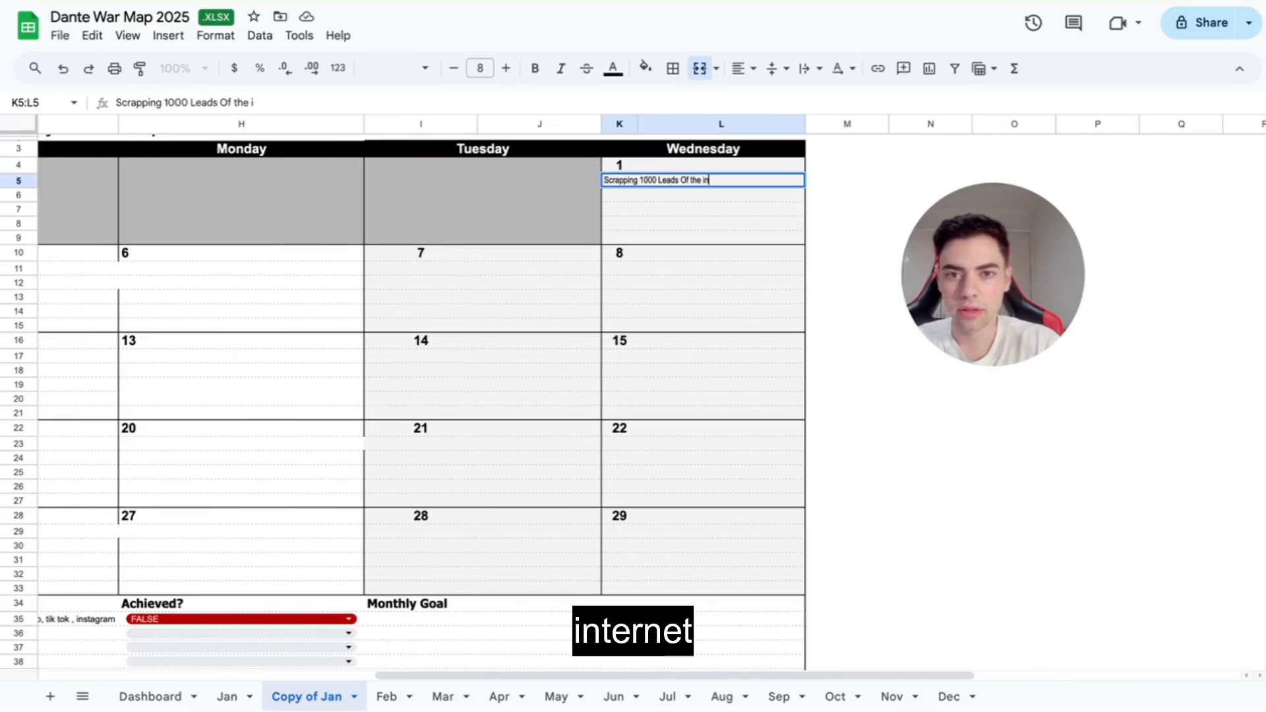
key("Return")
left_click(652, 183)
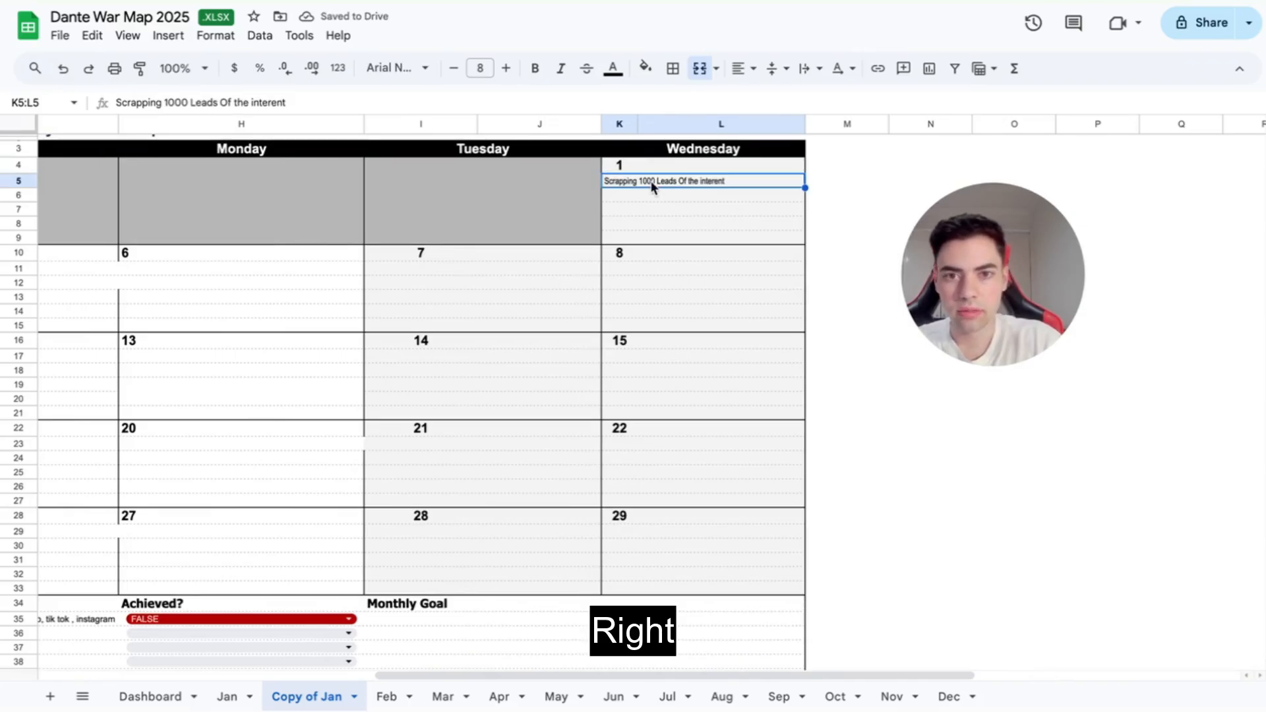
Step: Enter "Creating 2 Social Media Posts" as the second task under January 1
left_click(707, 196)
type("Cr")
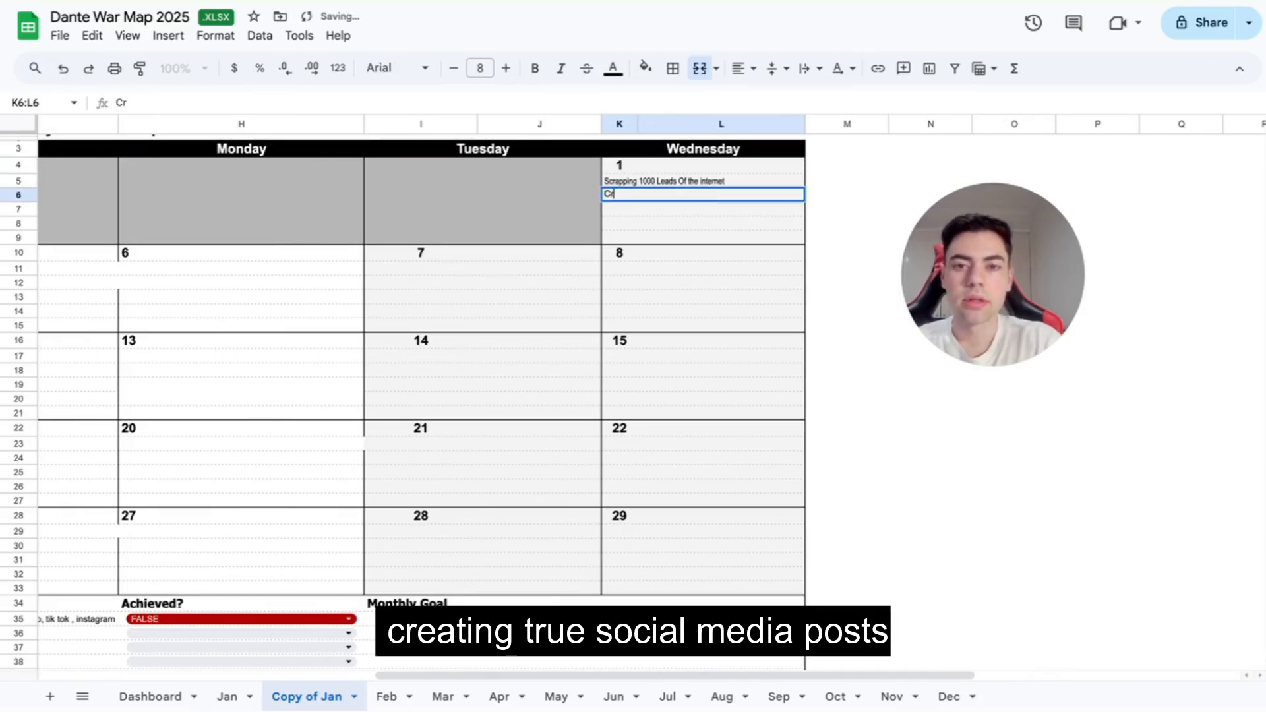
type("eating 2 Sociak")
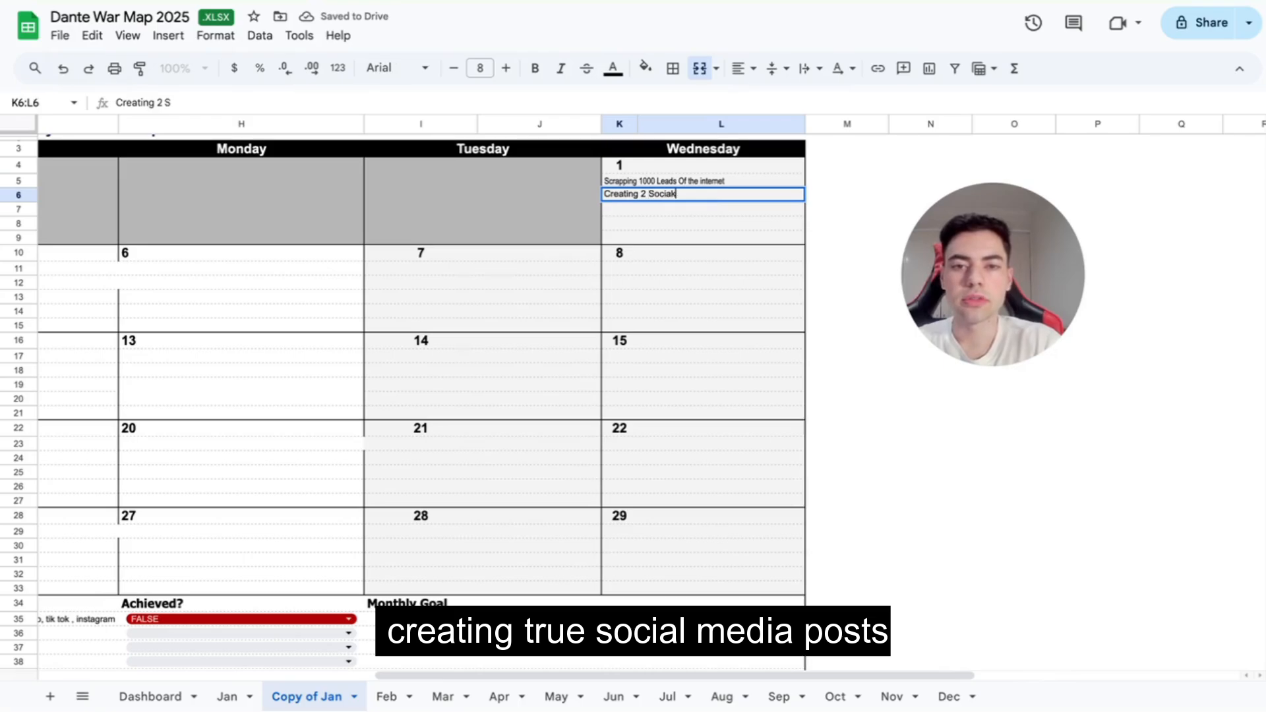
key("BackSpace")
type("al M")
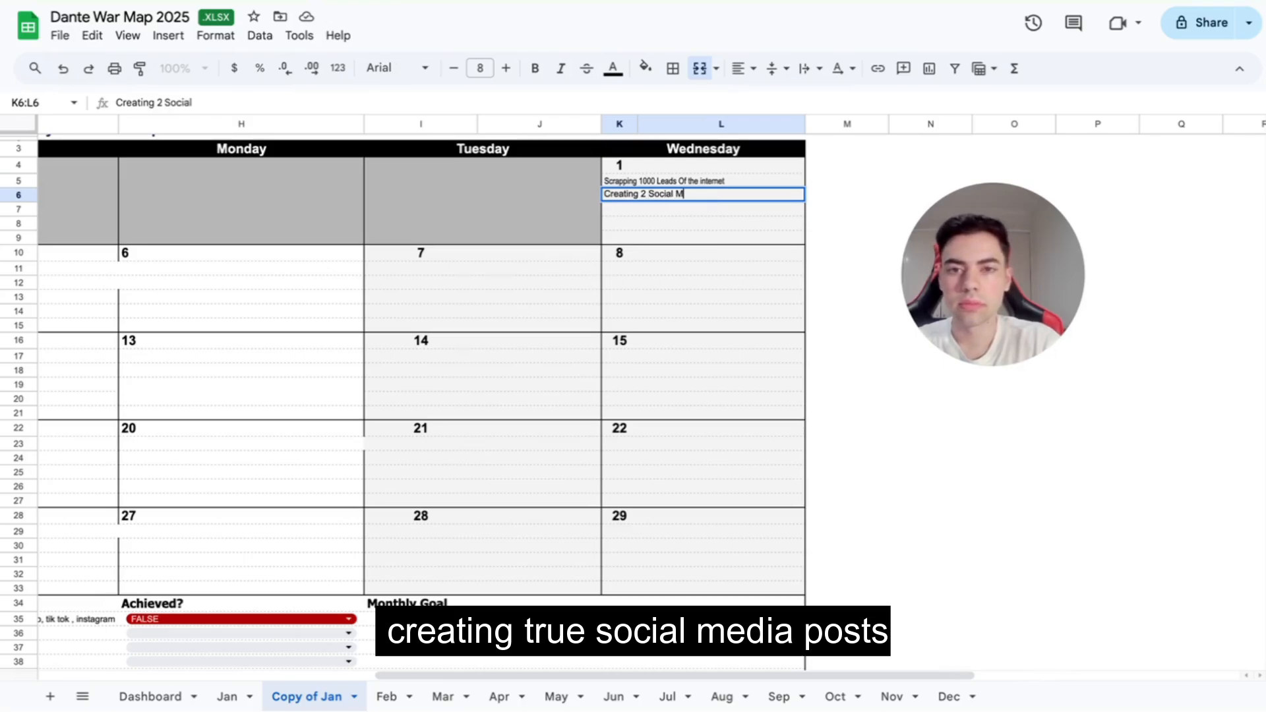
type("edia Posts")
key("Return")
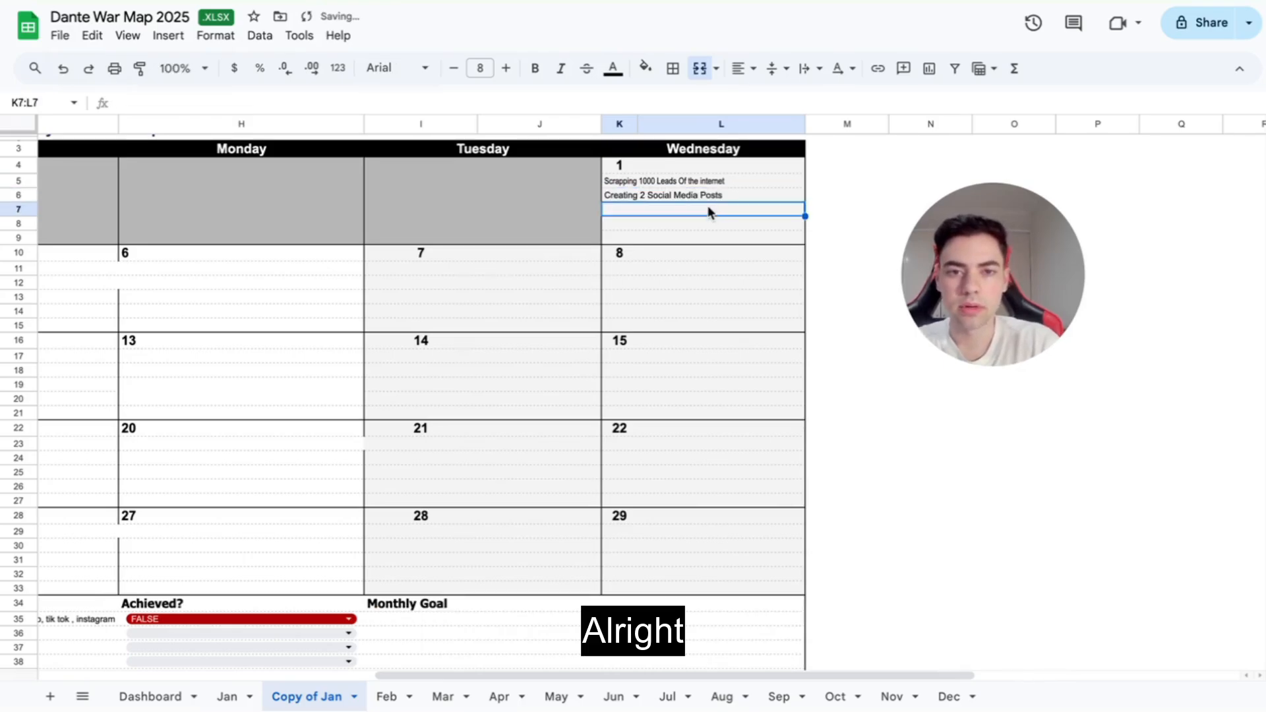
type("Bo")
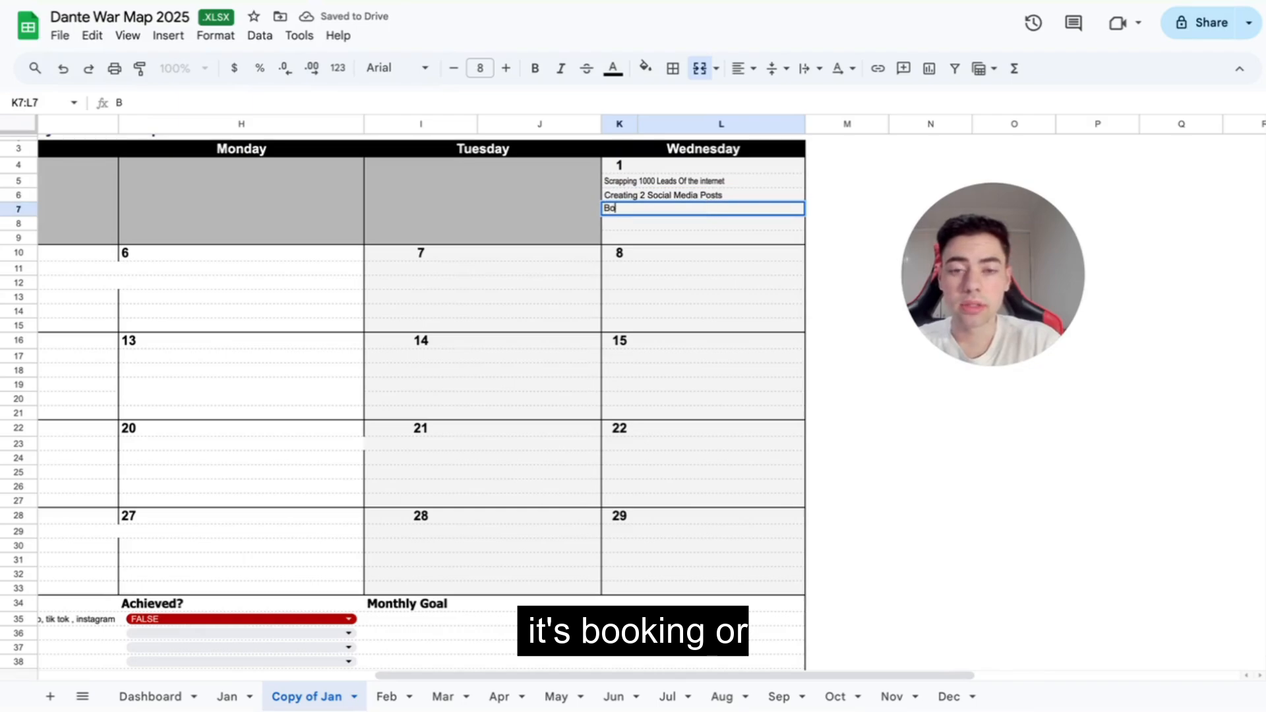
type("oking")
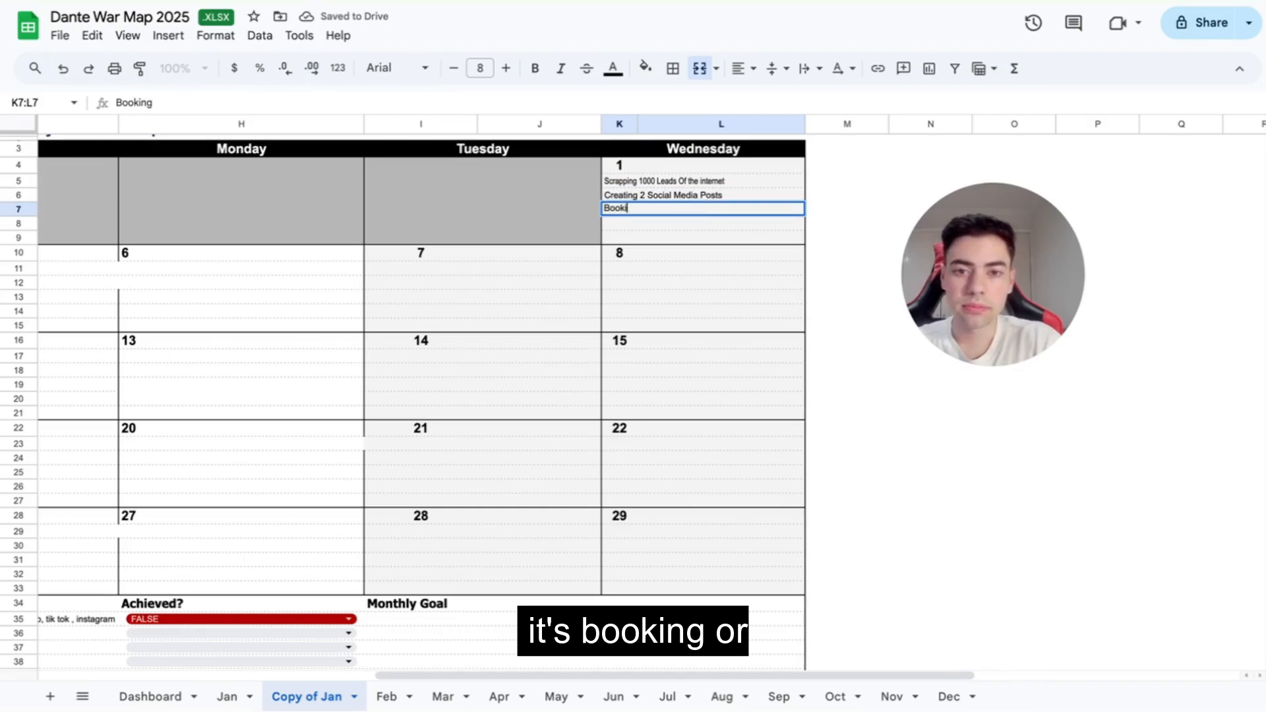
key("BackSpace")
key("BackSpace")
key("BackSpace")
key("BackSpace")
key("BackSpace")
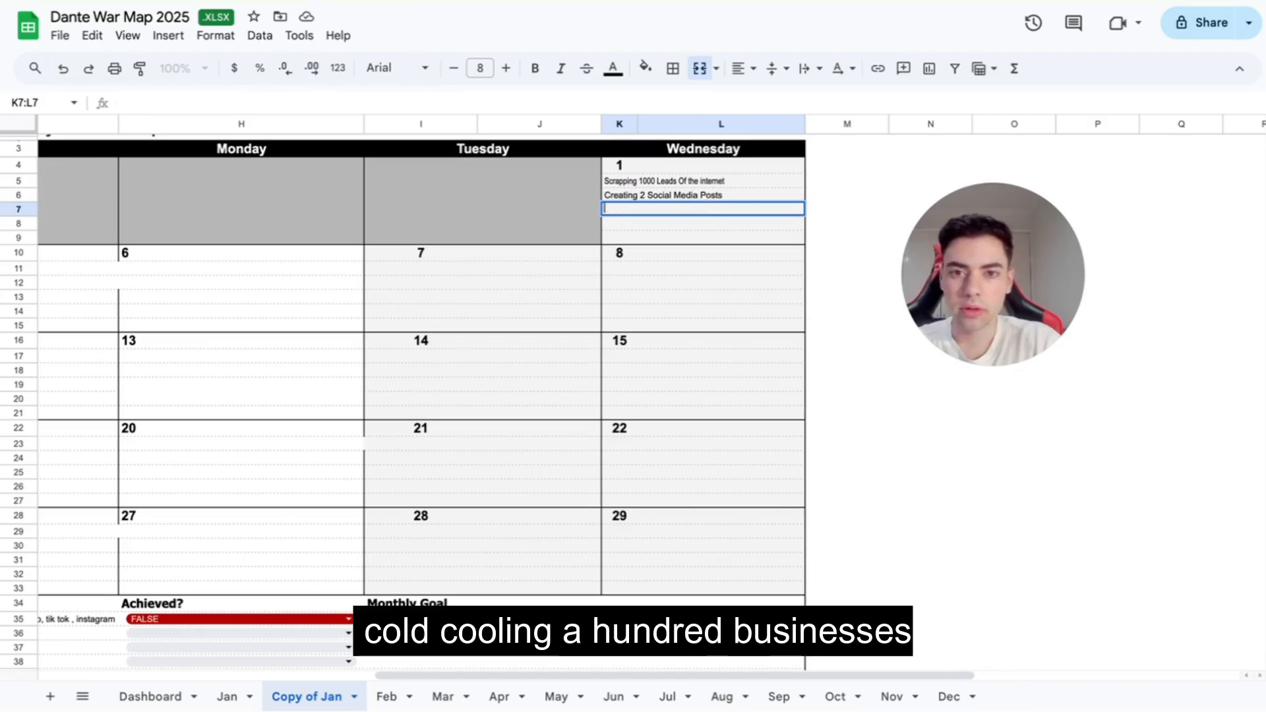
Step: Add "Cold calling 100 Buisnesses" and "Execising" as the third and fourth tasks under January 1
type("Cold ")
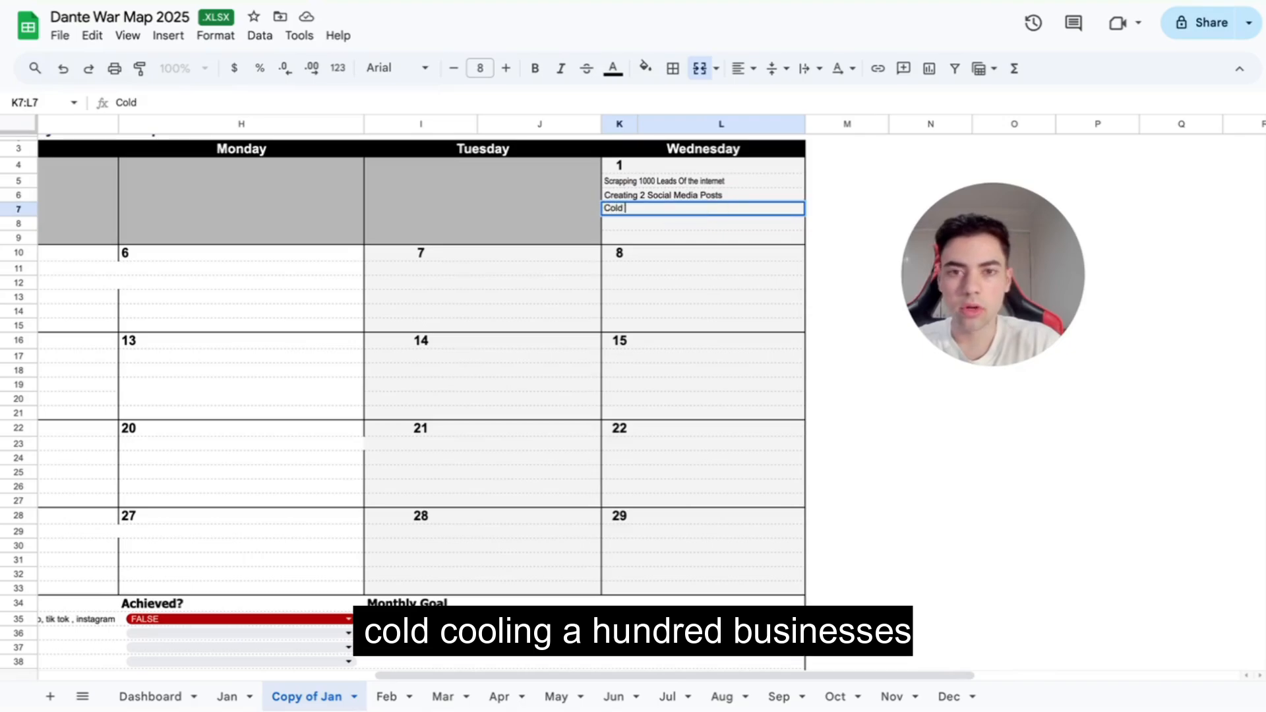
type("calling ")
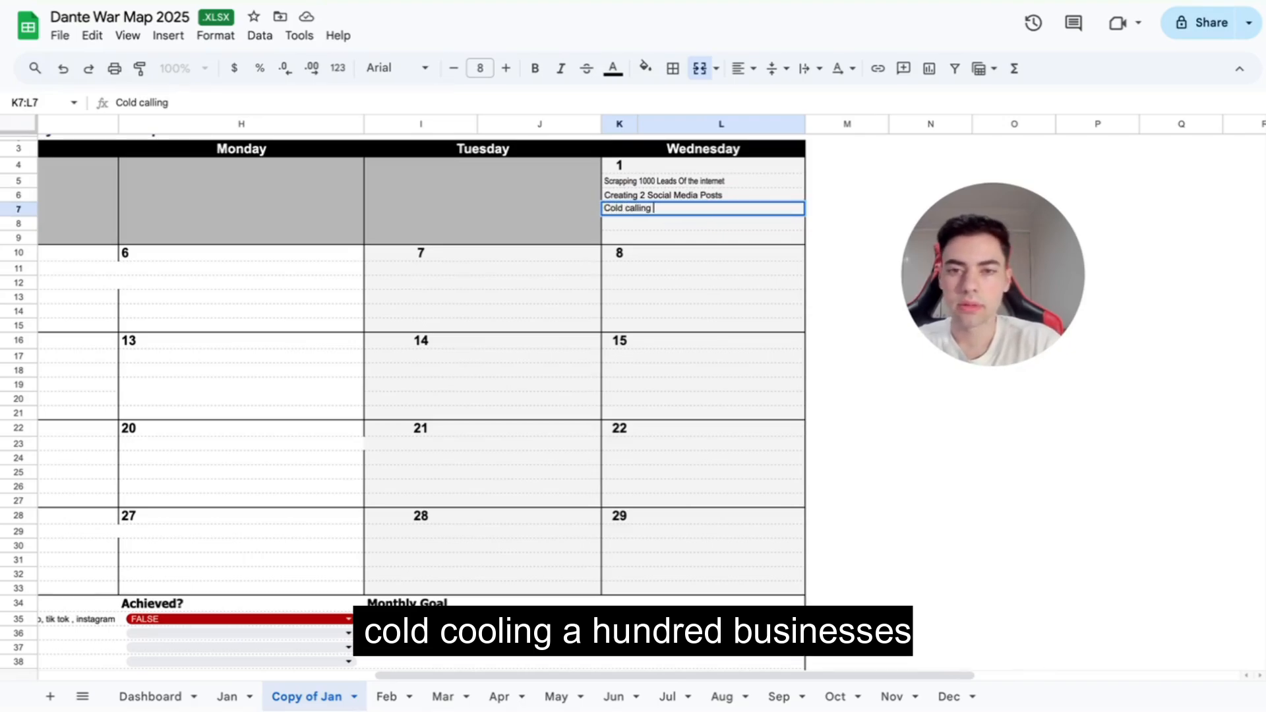
type("100 Buisnesses")
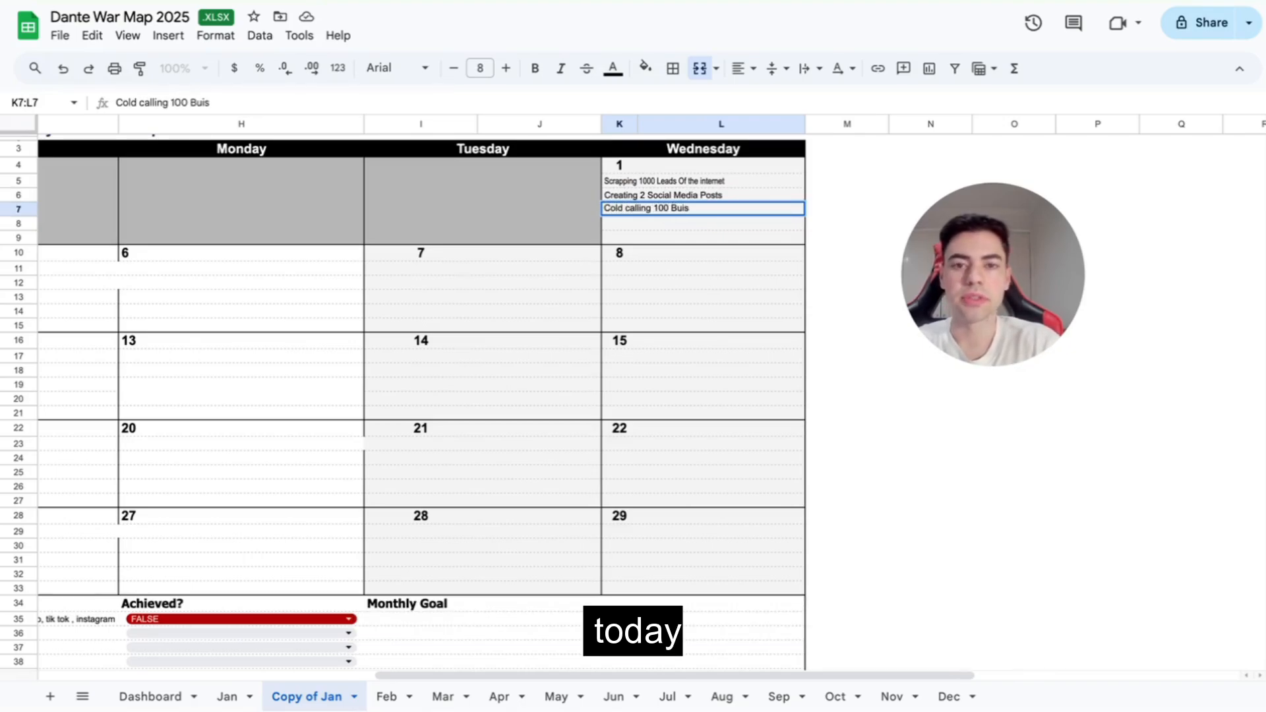
key("Return")
type("Execising")
key("Return")
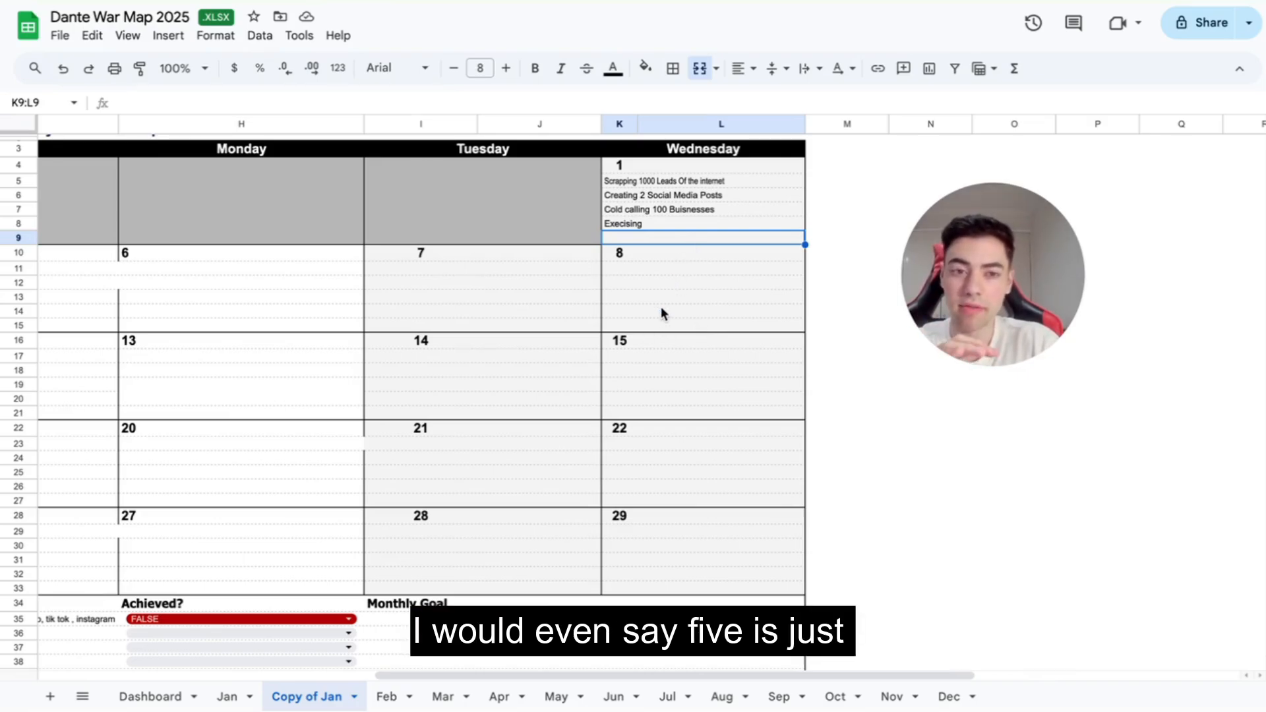
Step: Replace the 6th - 12th weekly goal with "# building magnet" and deselect the cell
scroll(661, 307, "left", 1)
scroll(661, 307, "up", 1)
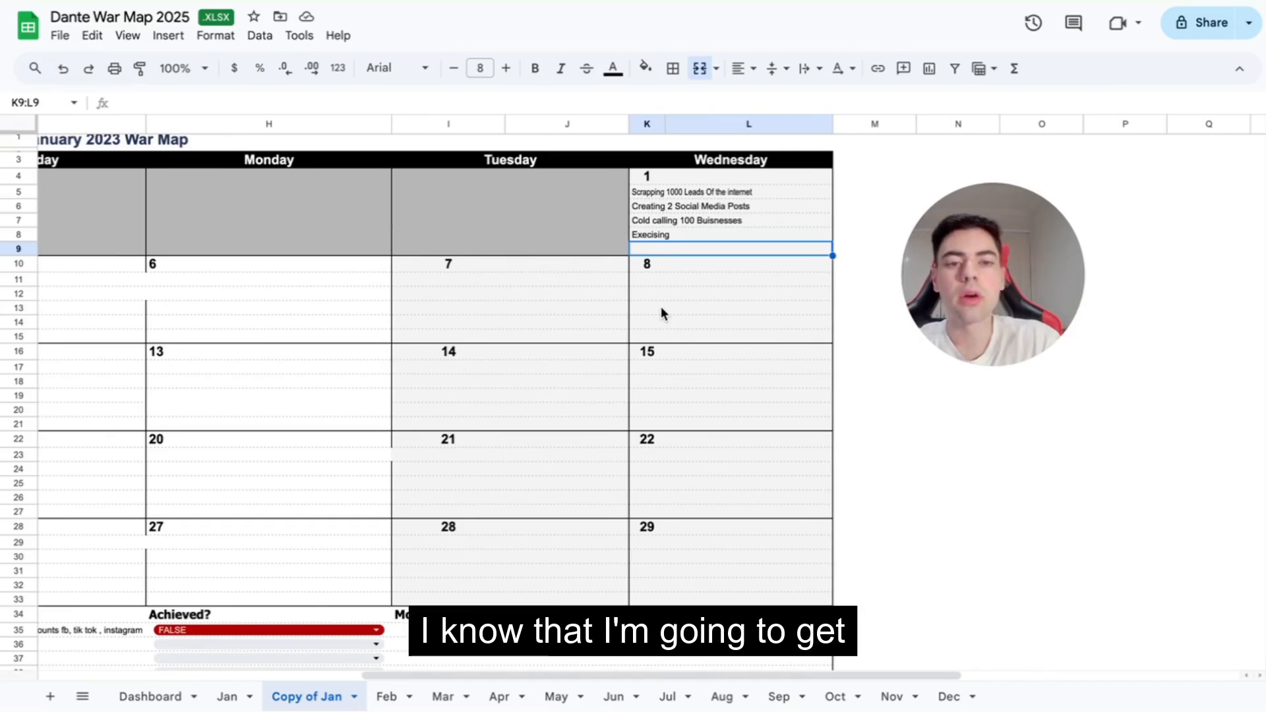
scroll(661, 307, "left", 8)
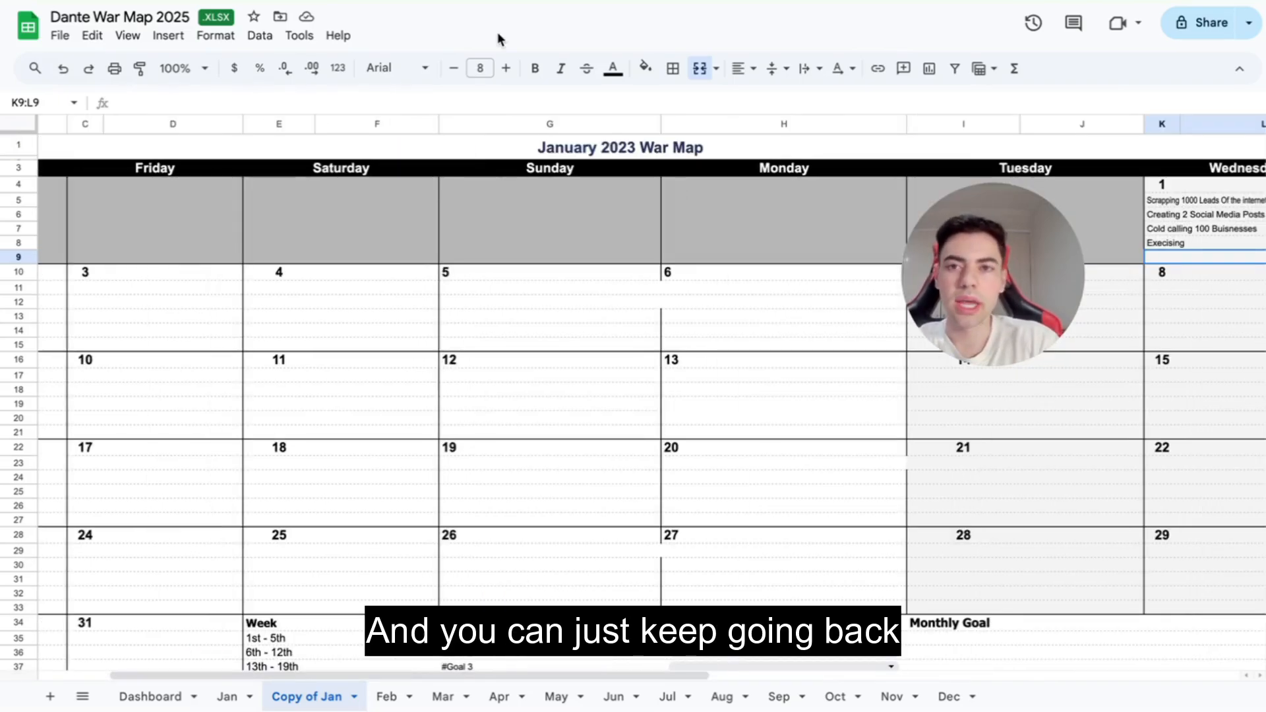
scroll(533, 378, "down", 2)
scroll(533, 378, "left", 1)
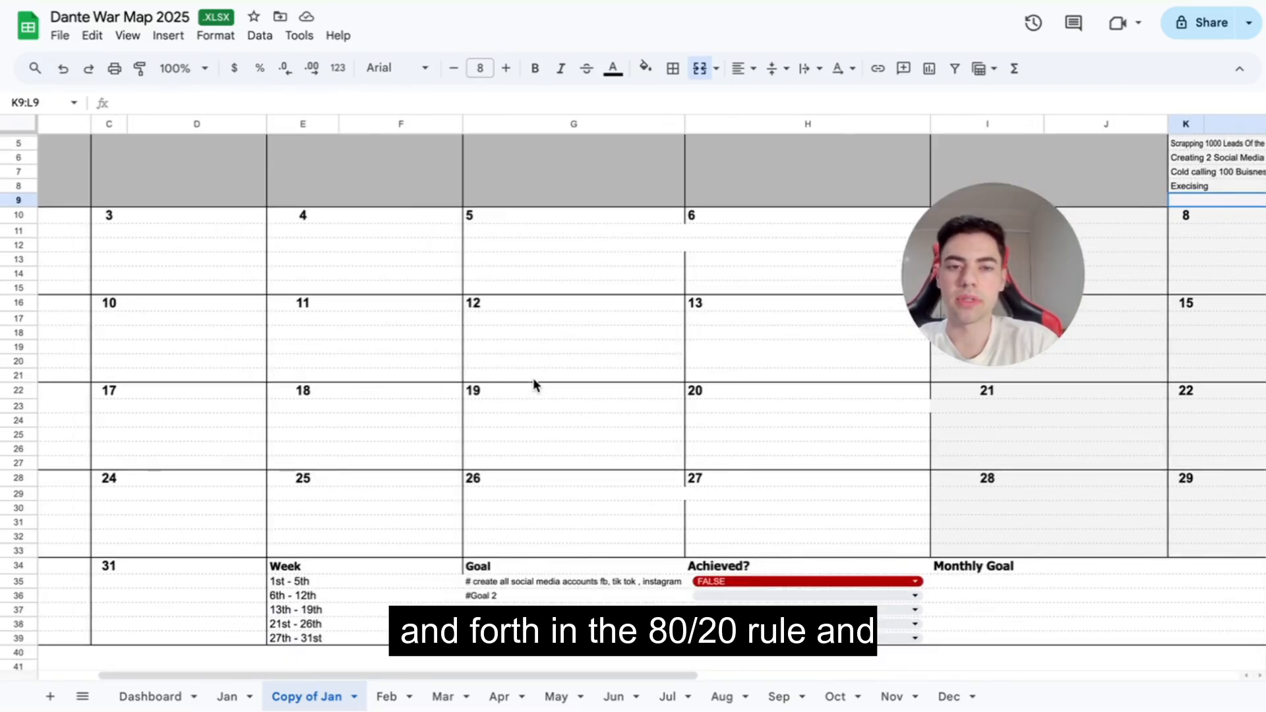
scroll(533, 378, "down", 1)
scroll(533, 378, "left", 1)
double_click(573, 576)
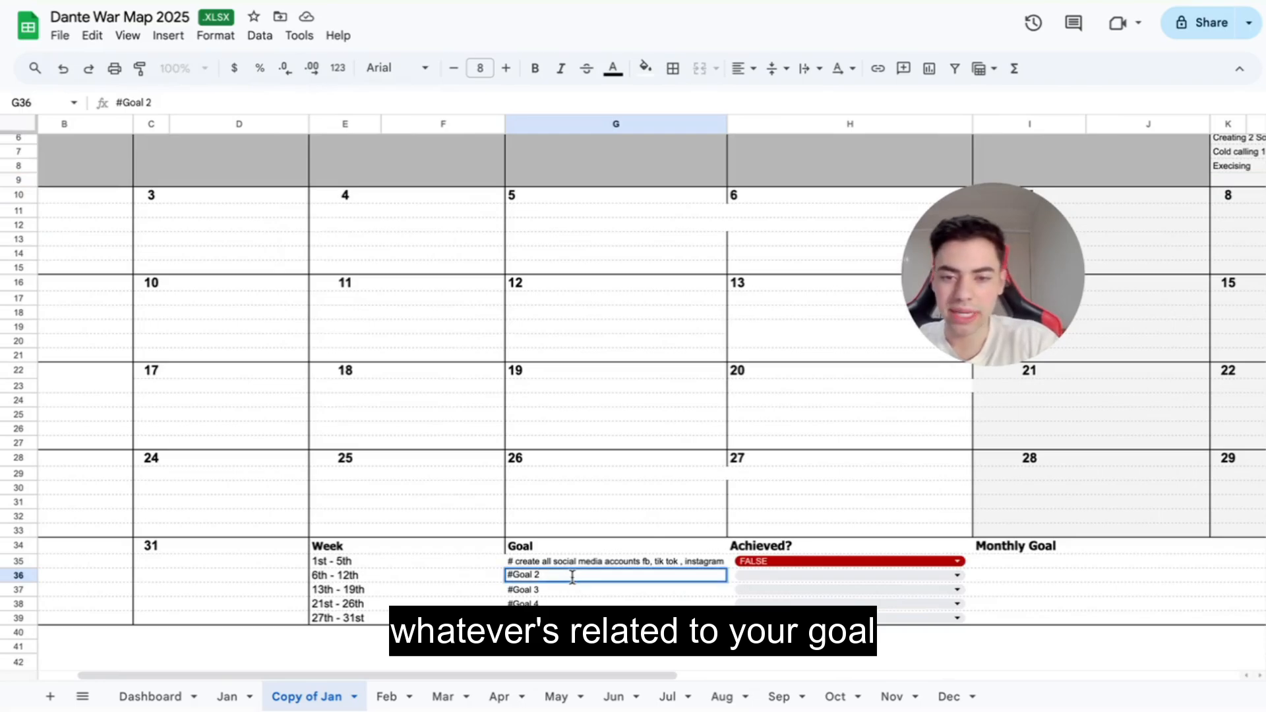
key("BackSpace")
key("BackSpace")
key("BackSpace")
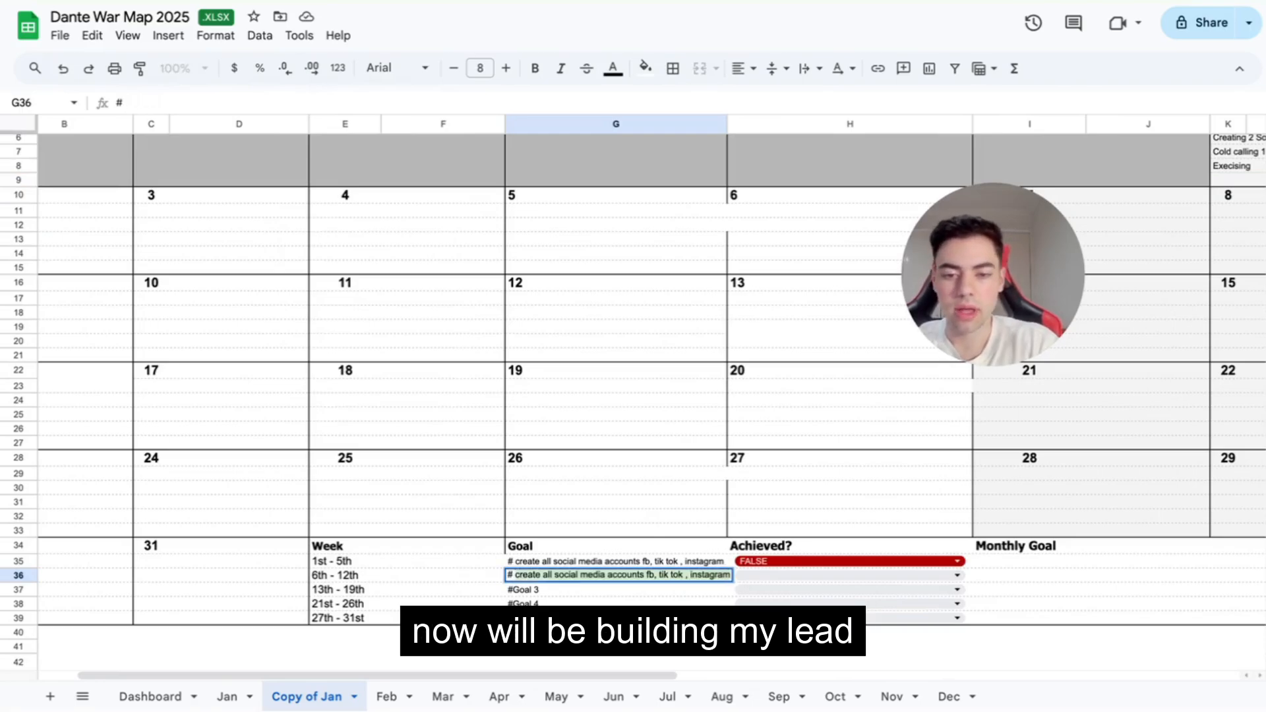
type("buildi")
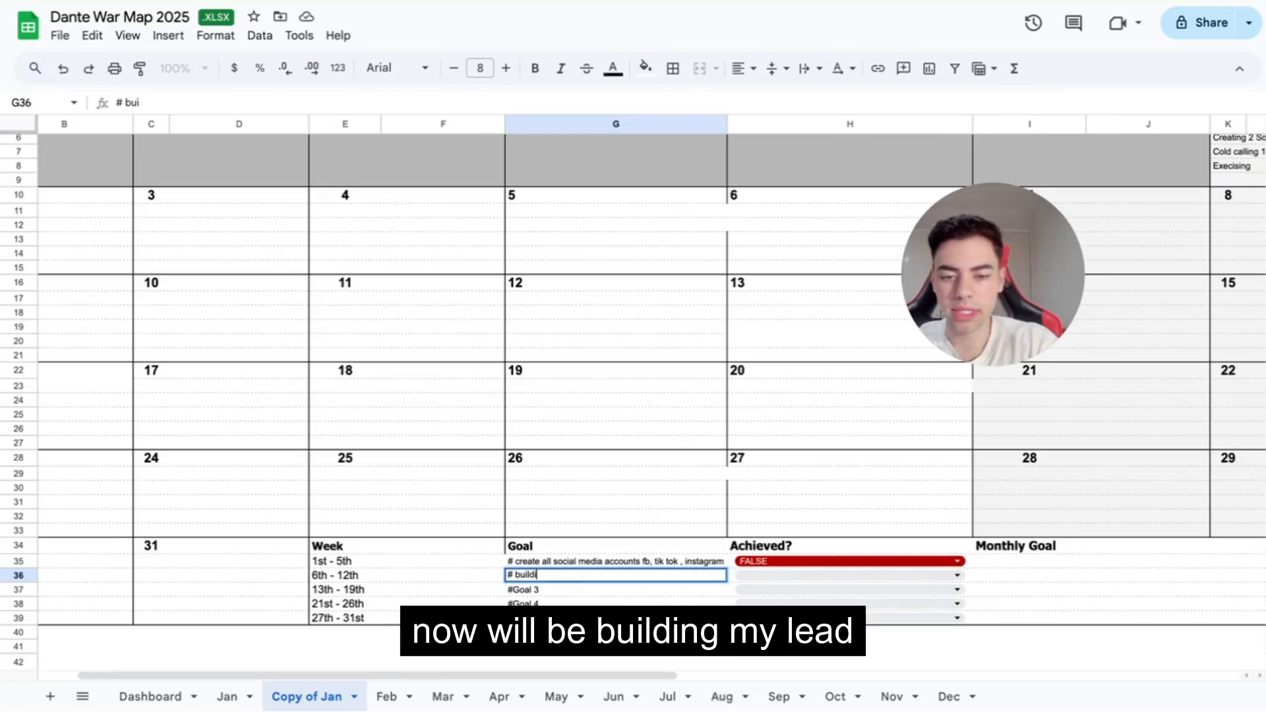
type("ng magnet")
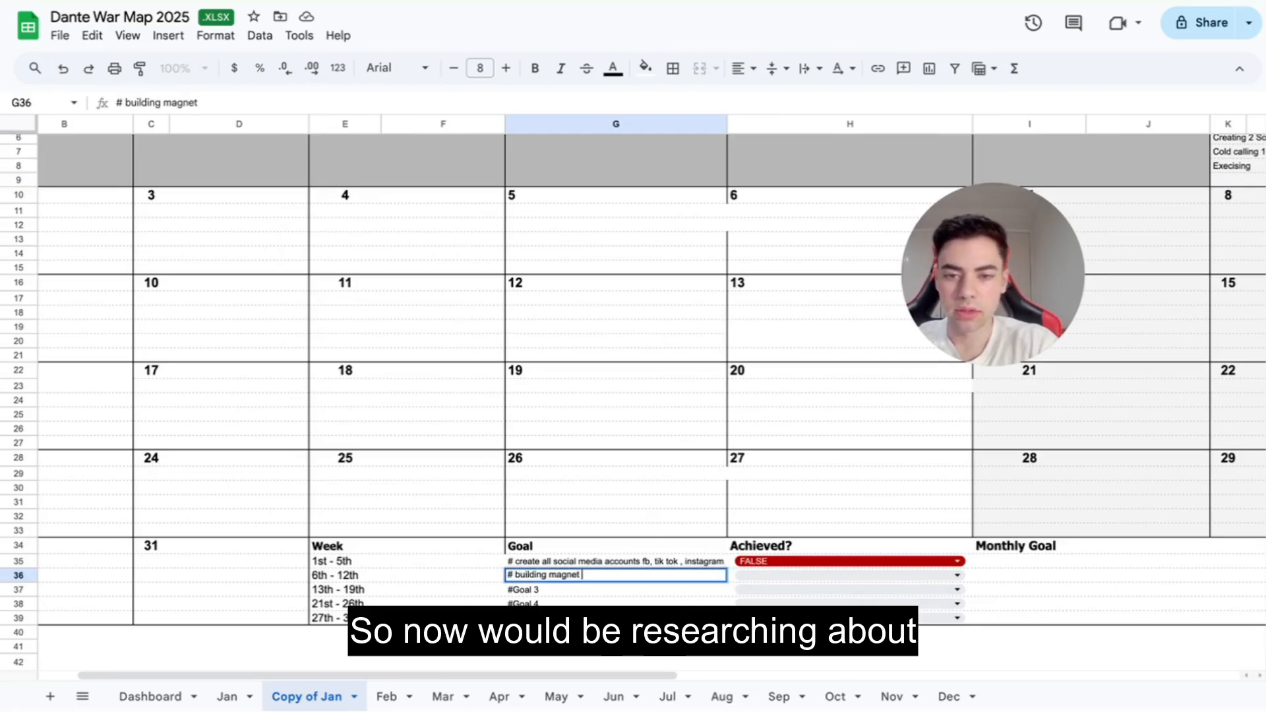
left_click(1051, 588)
left_click(984, 643)
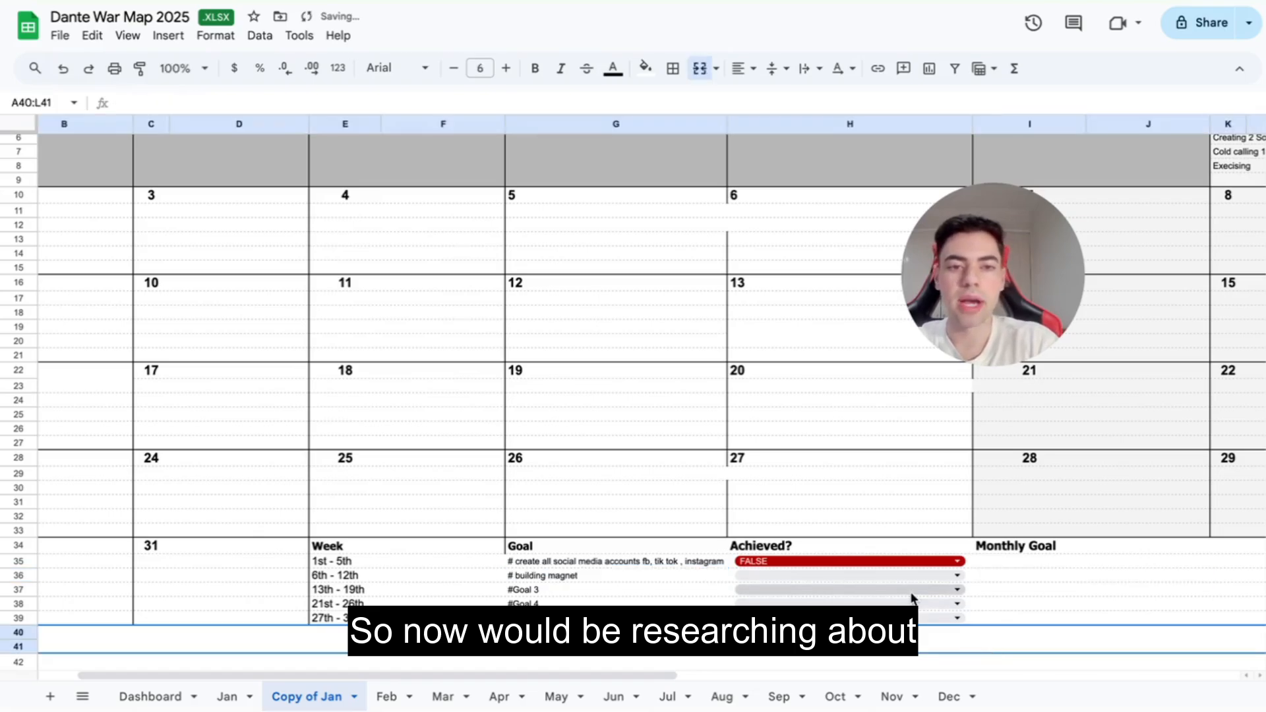
scroll(730, 410, "up", 1)
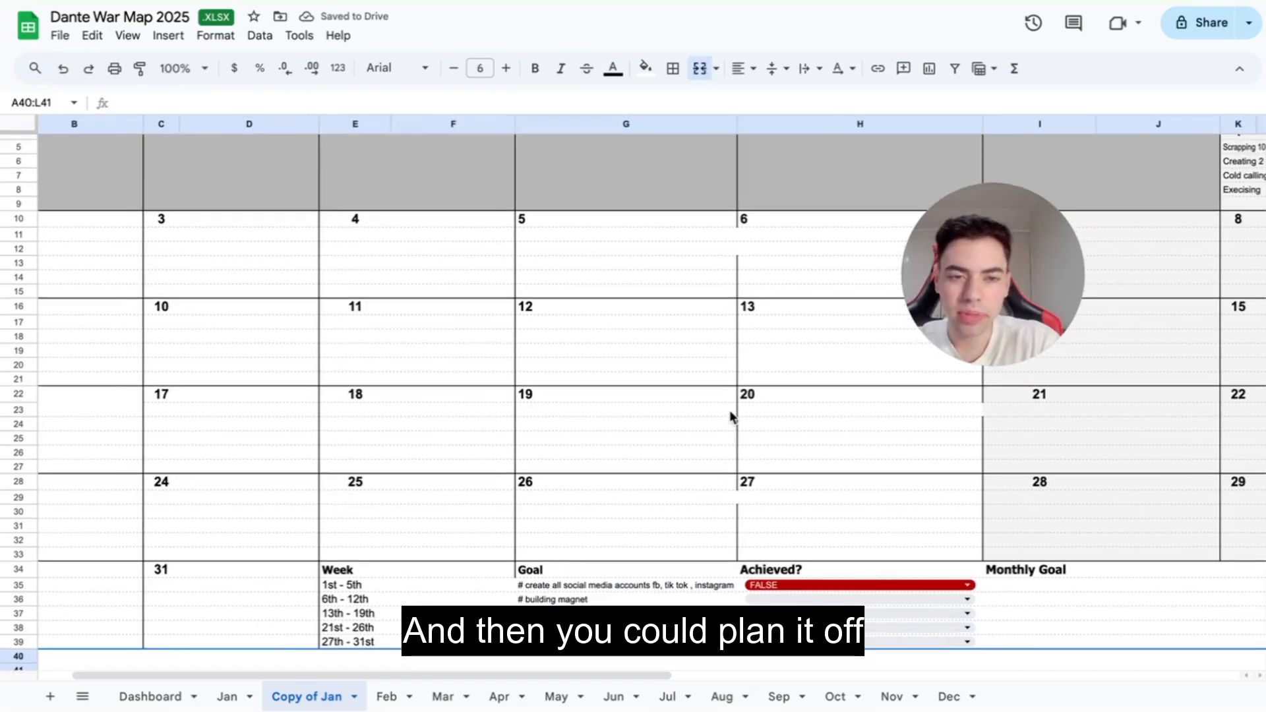
Step: Enter "creating 2 posts per day" as the first task under Thursday, January 2
scroll(543, 258, "up", 1)
scroll(544, 258, "left", 1)
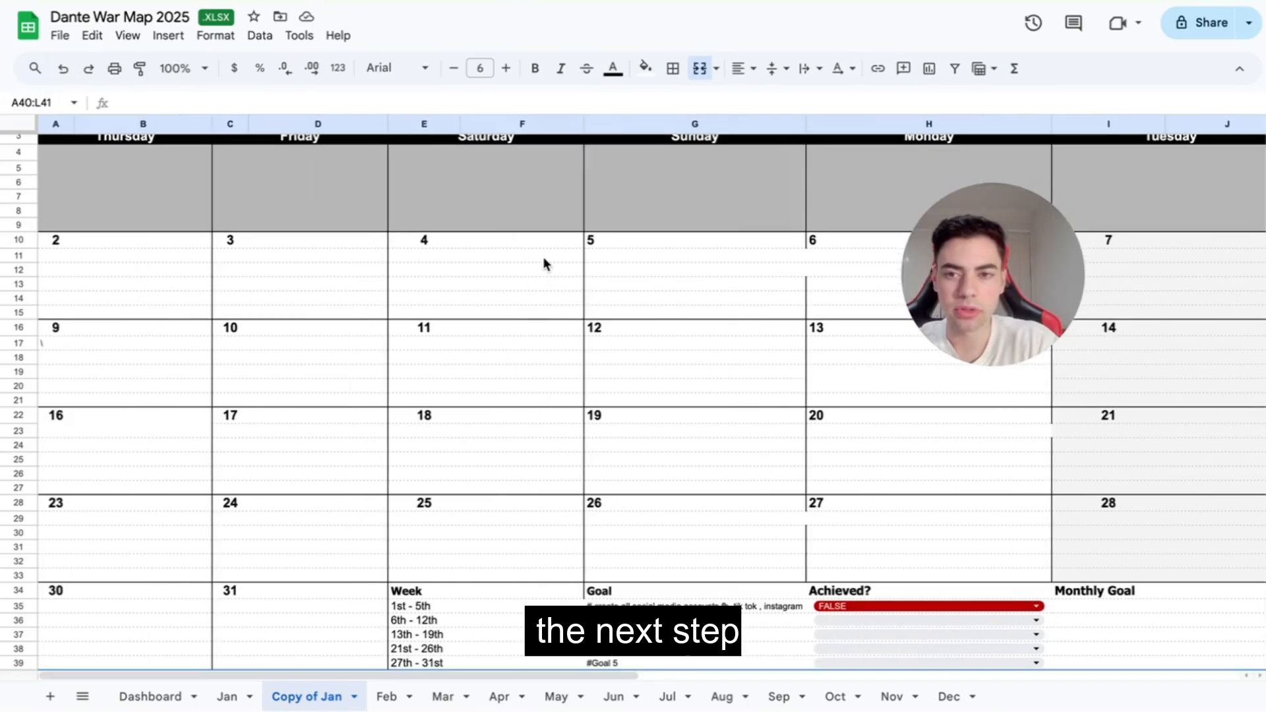
left_click(144, 256)
type("vc")
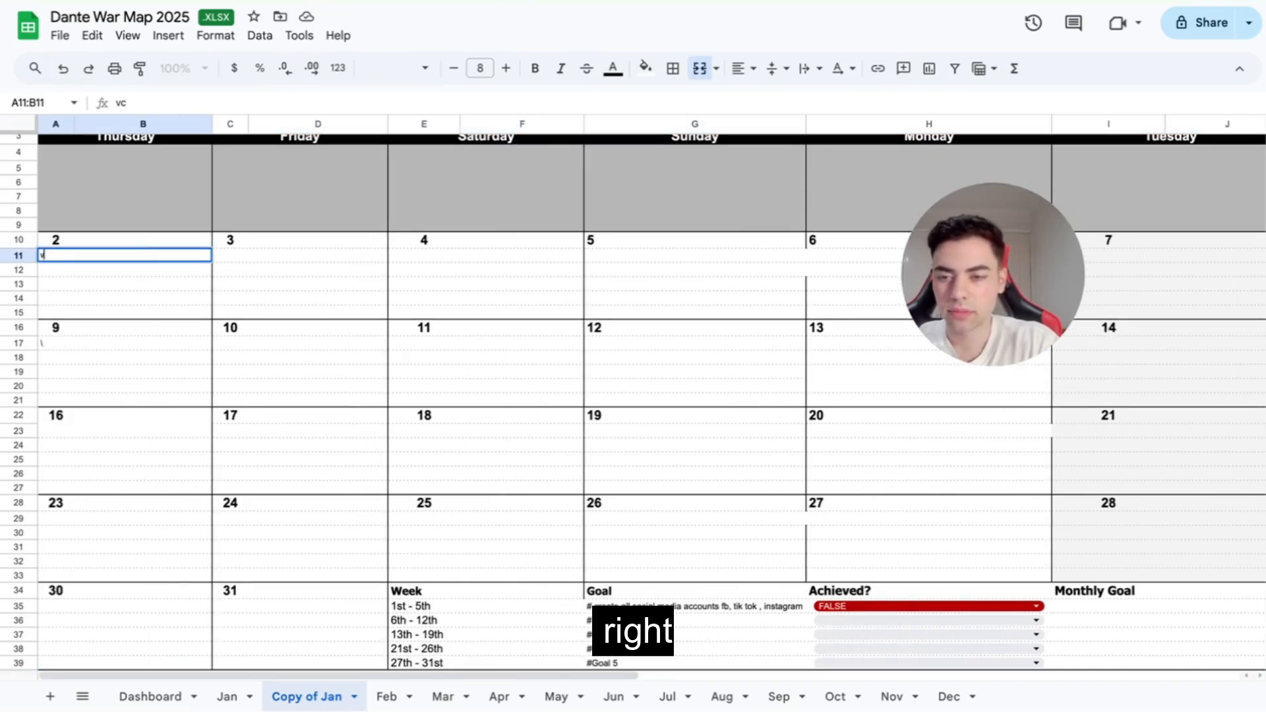
key("BackSpace")
key("BackSpace")
type("creating 2 posts")
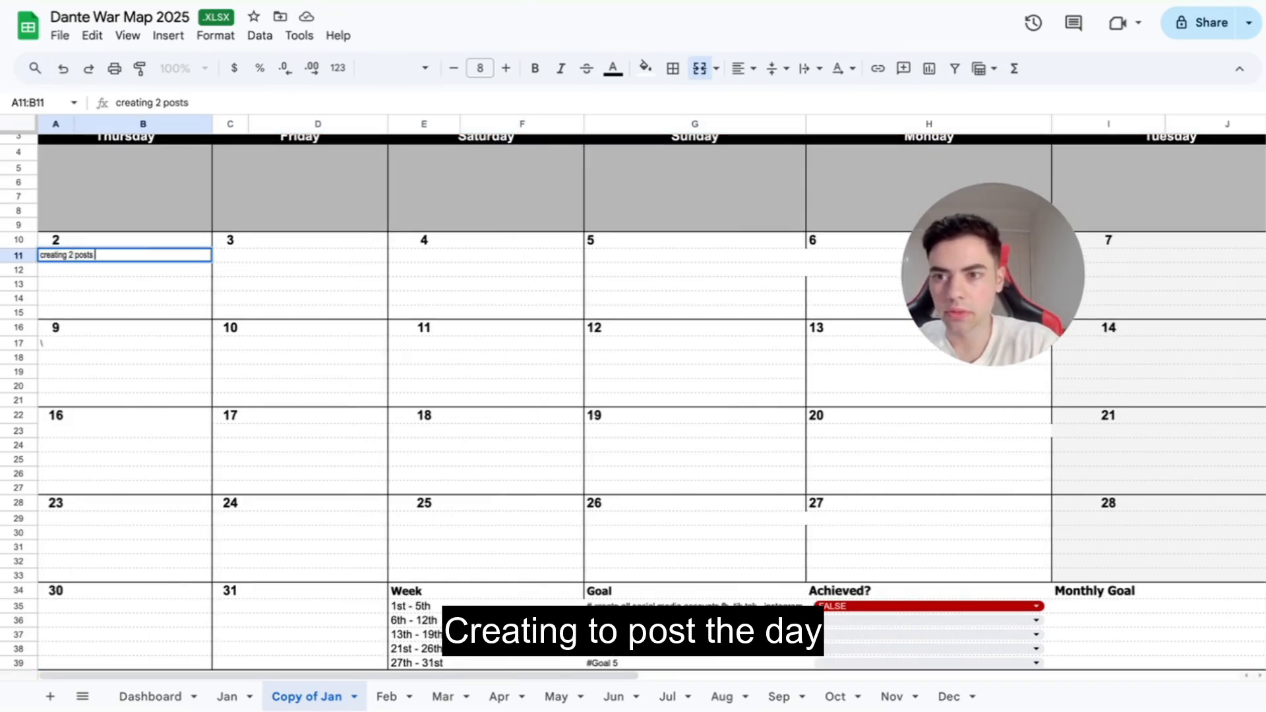
type(" per day")
key("Return")
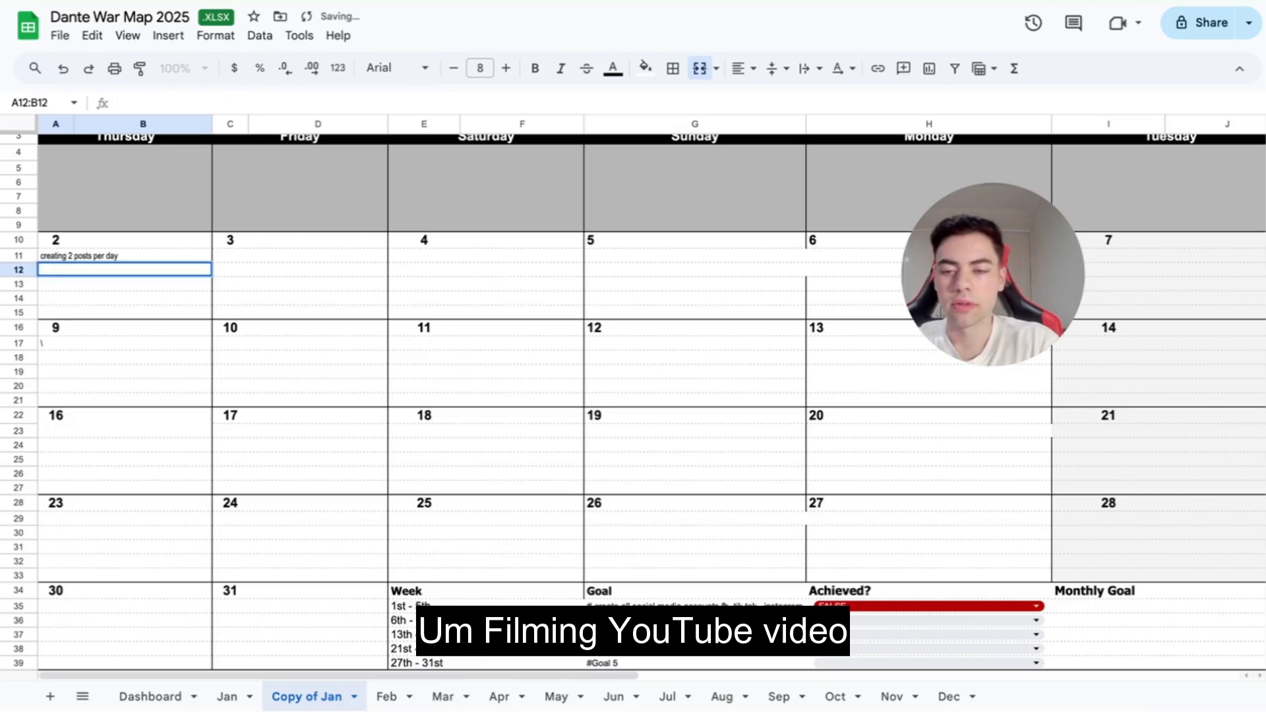
Step: Add "Filiming yt video" as the second task under January 2
type("Filiming you")
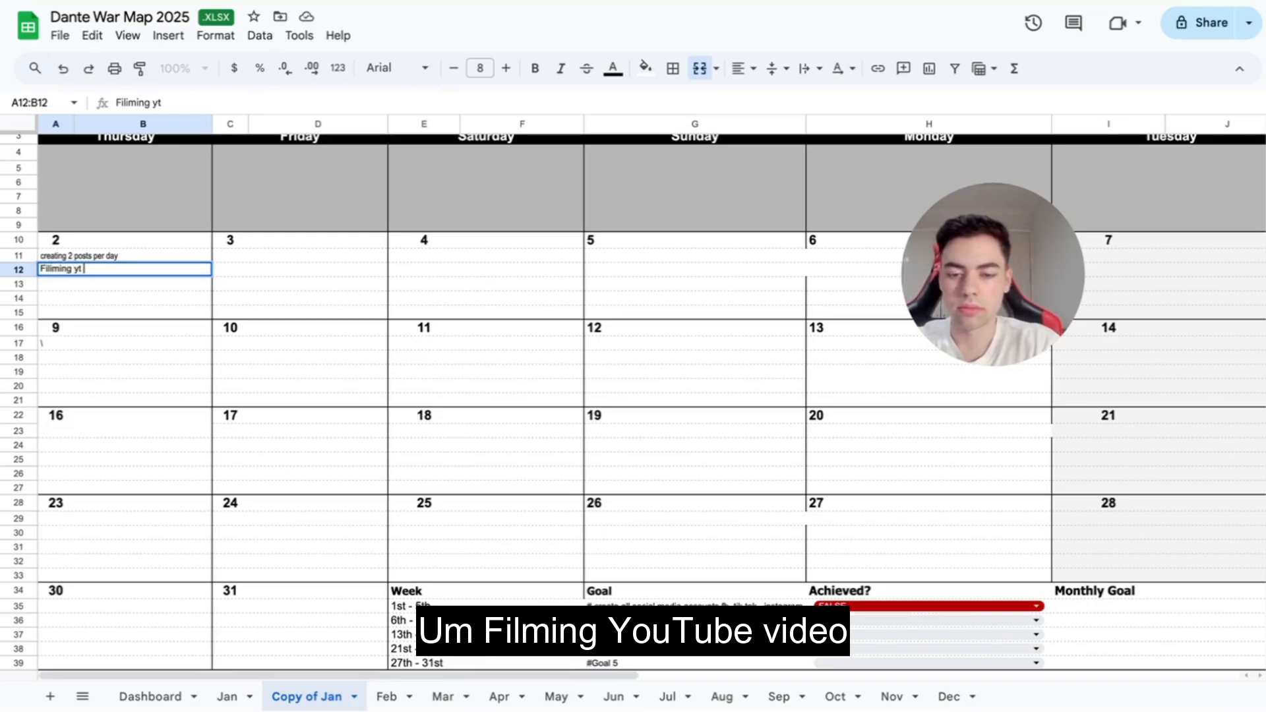
type("video")
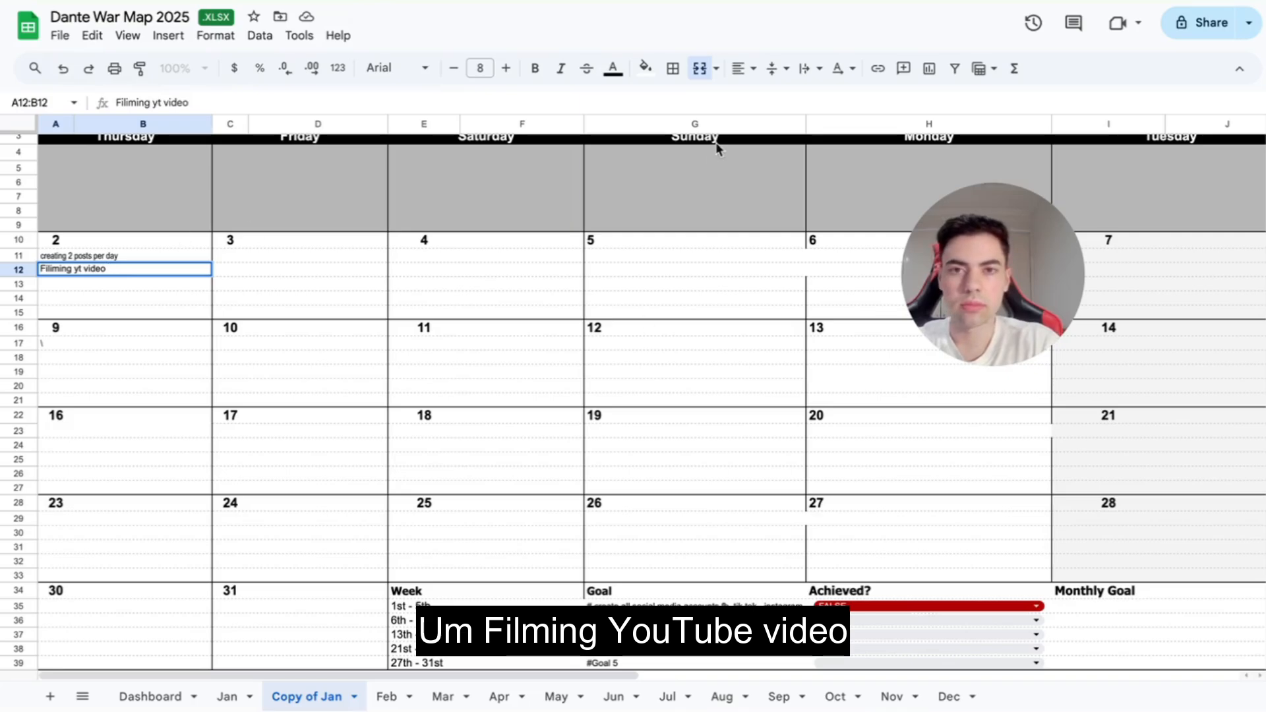
scroll(948, 288, "down", 1)
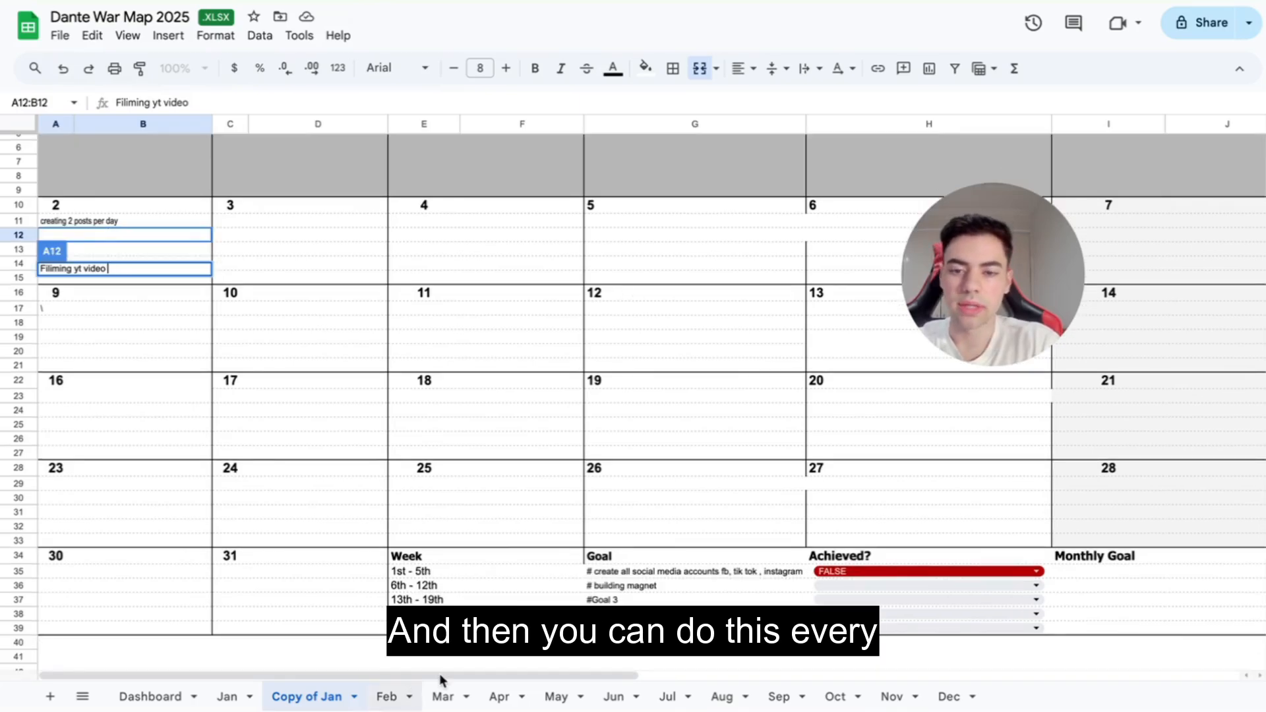
Step: Enter "500 cold calls every single week" in the first row under Monthly Goal
scroll(1031, 610, "up", 1)
left_click(1031, 611)
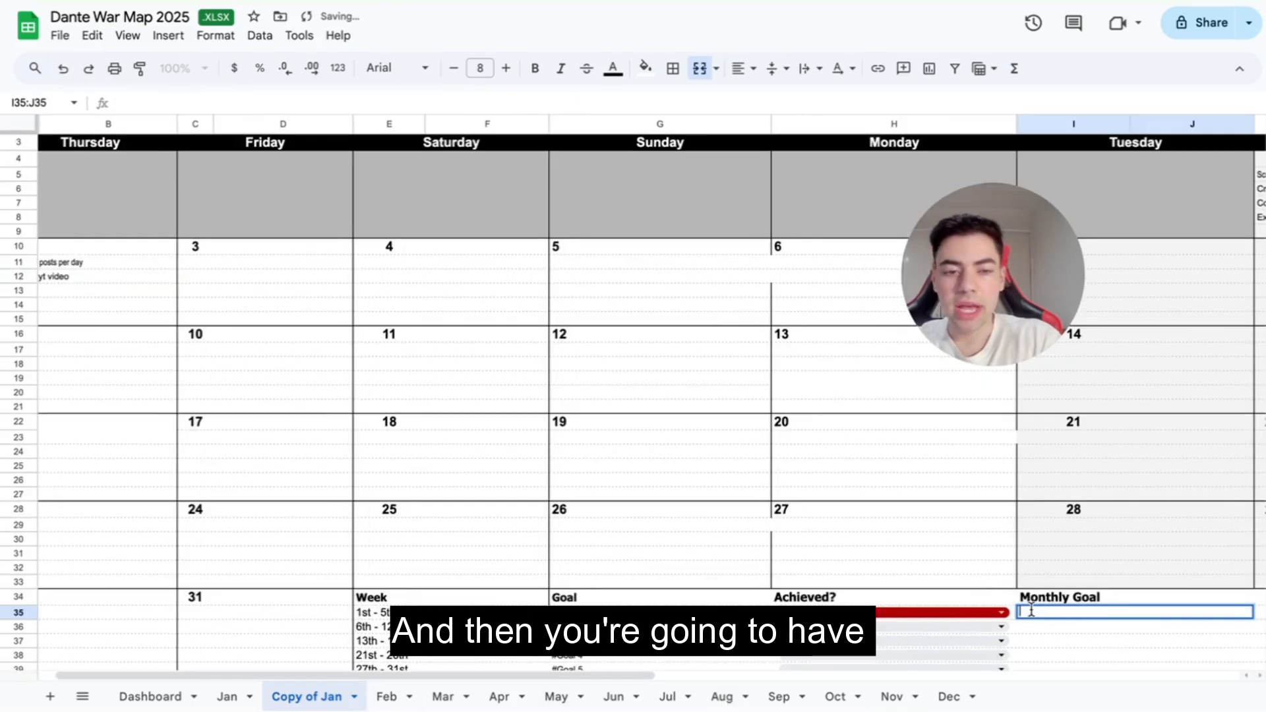
type("5")
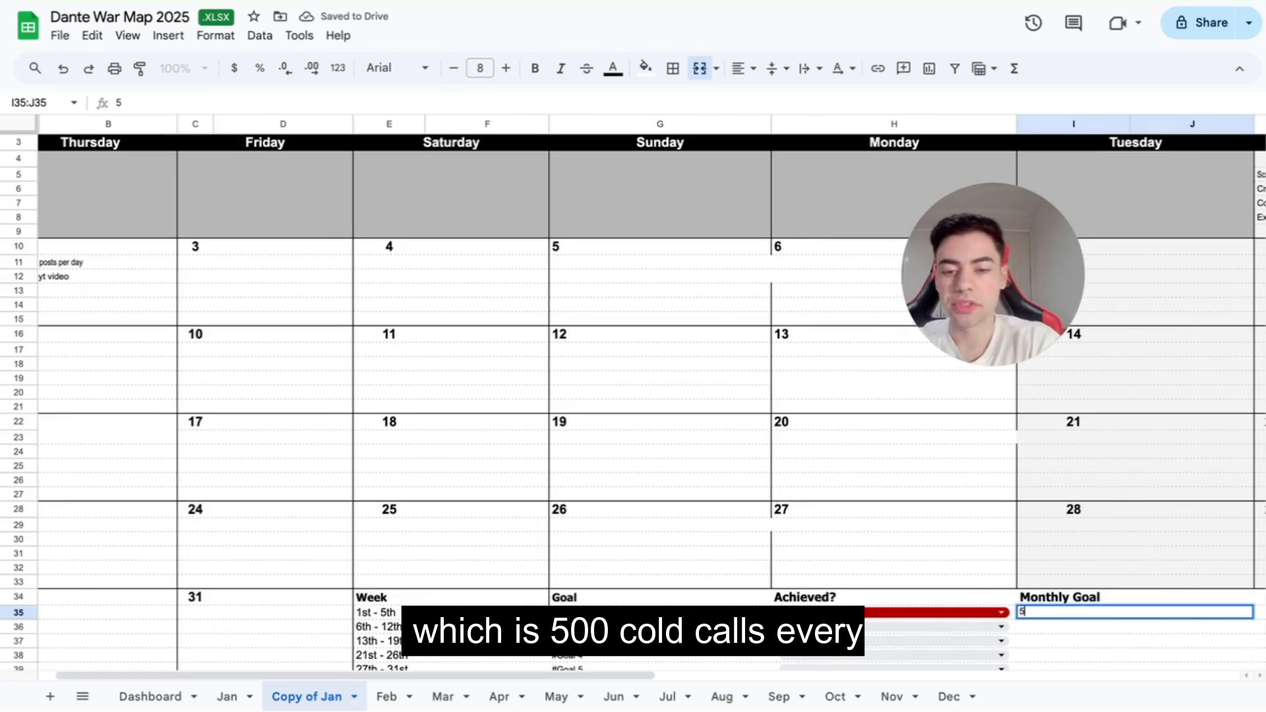
type("00 cold cal")
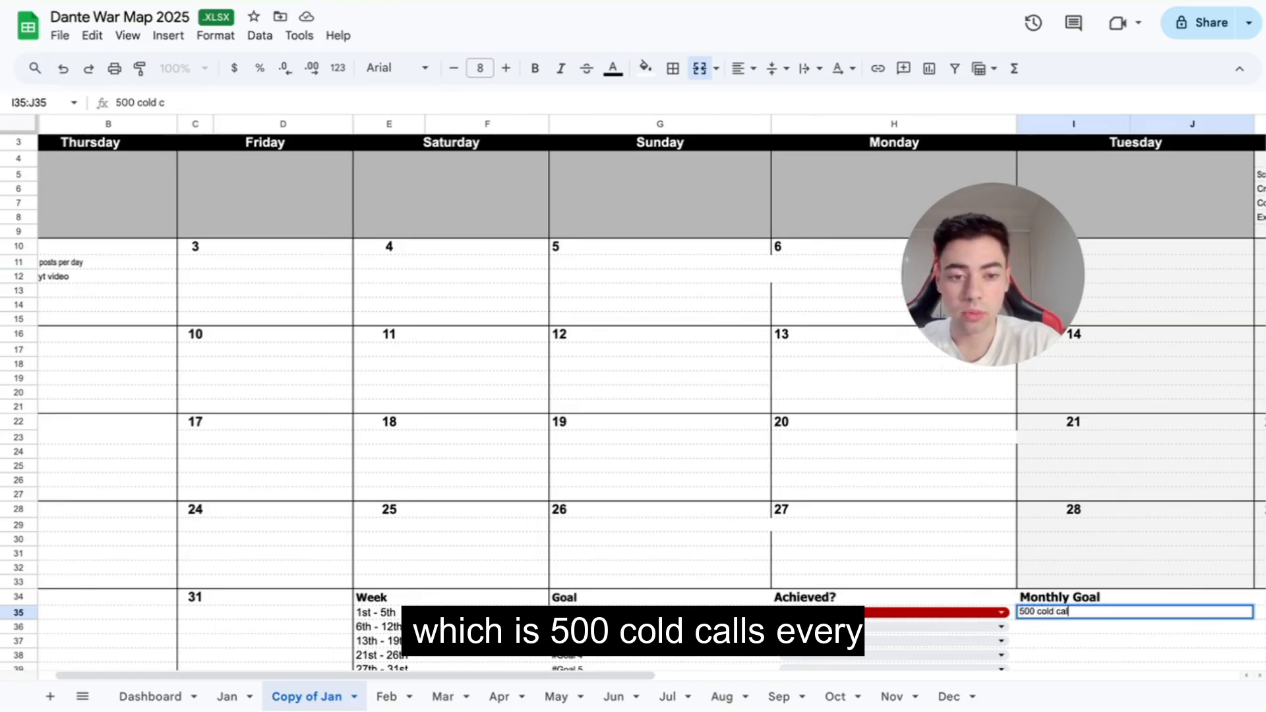
type("ls every ")
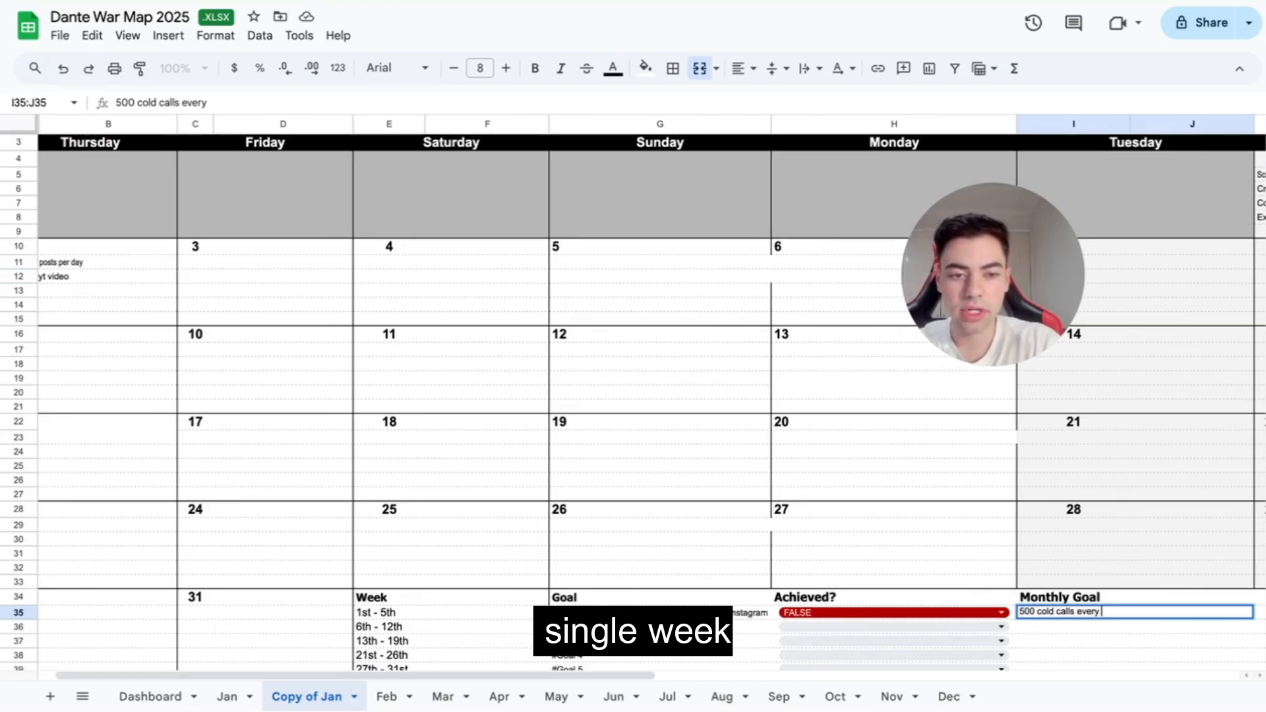
type("single week")
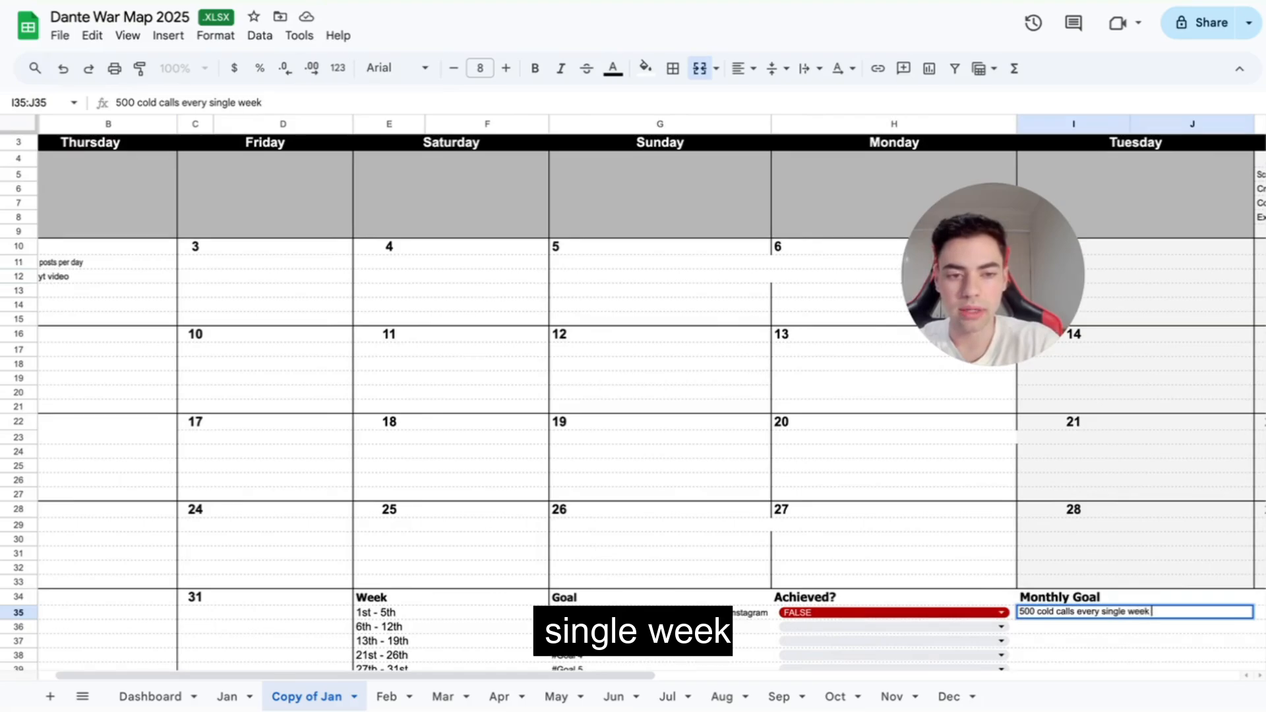
key("Return")
scroll(1089, 634, "down", 2)
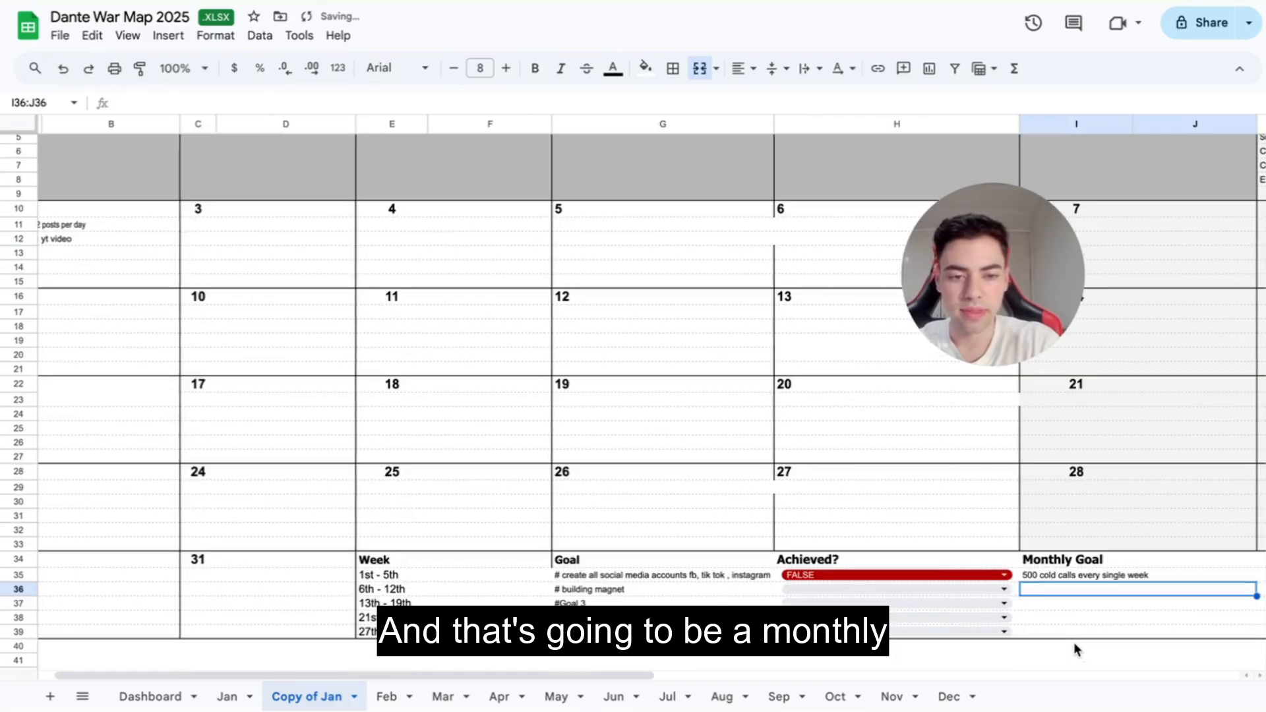
scroll(1075, 646, "right", 1)
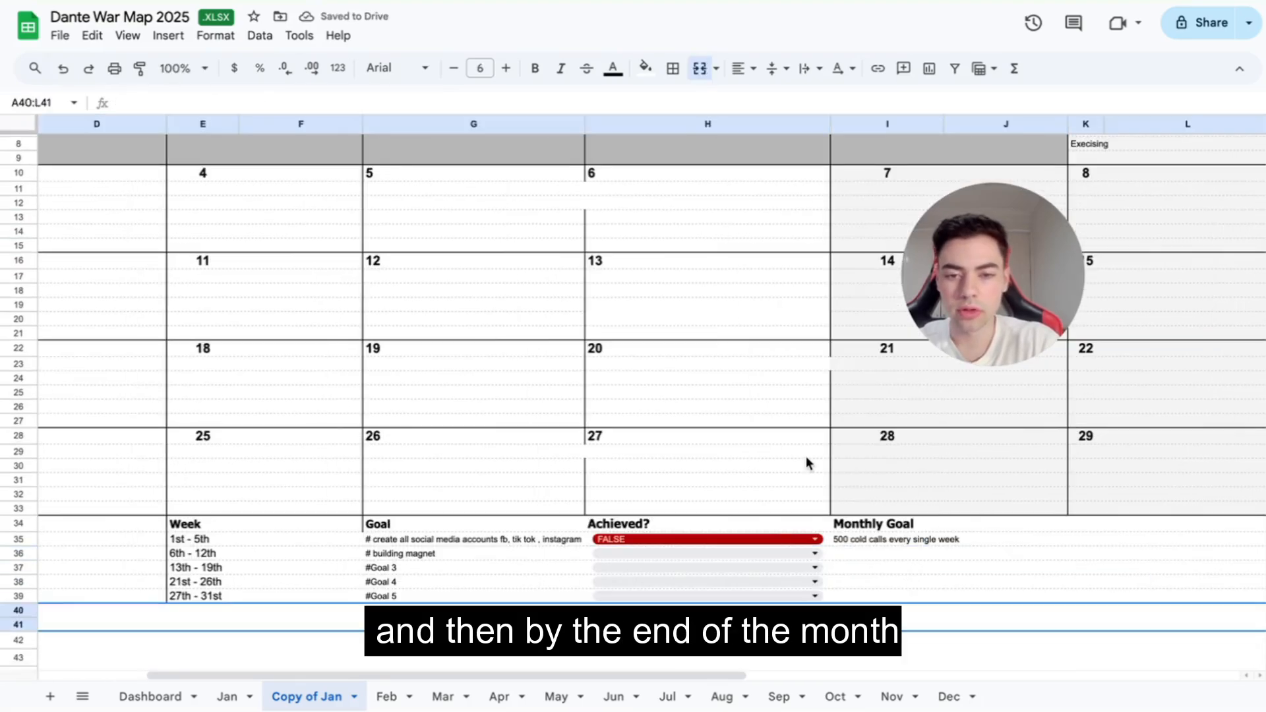
scroll(807, 463, "up", 3)
scroll(807, 462, "left", 3)
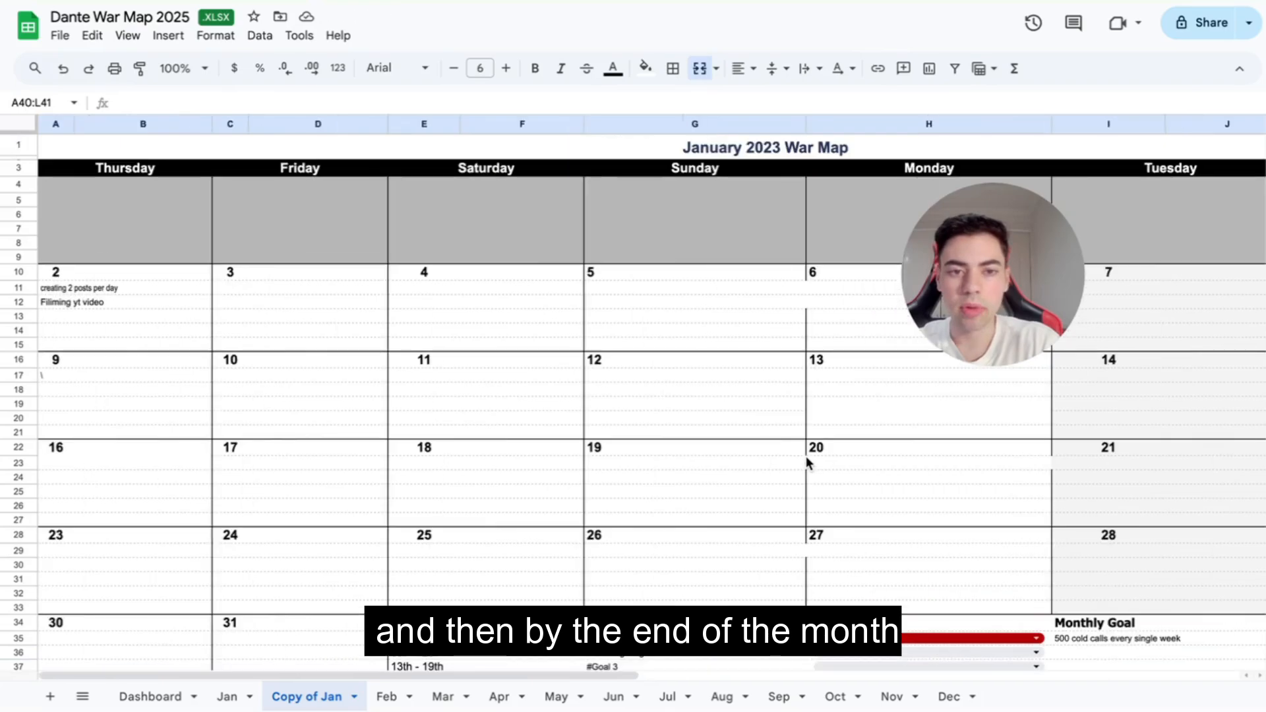
scroll(806, 457, "down", 1)
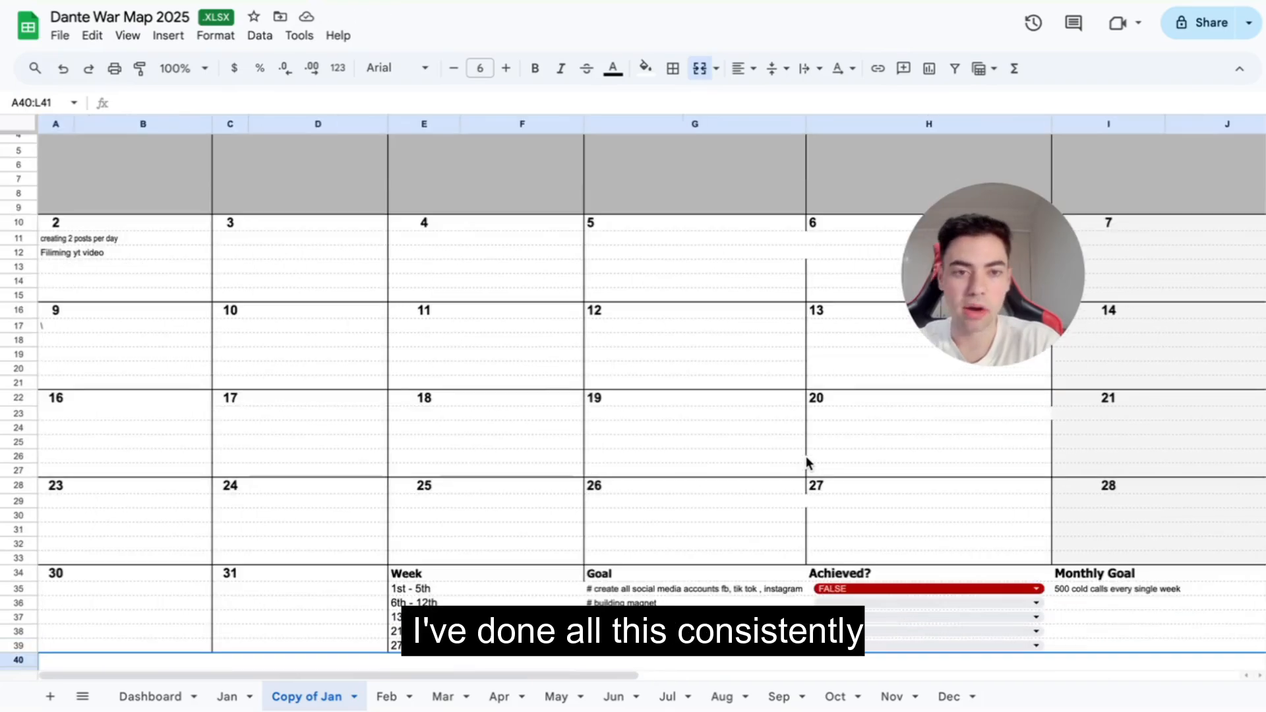